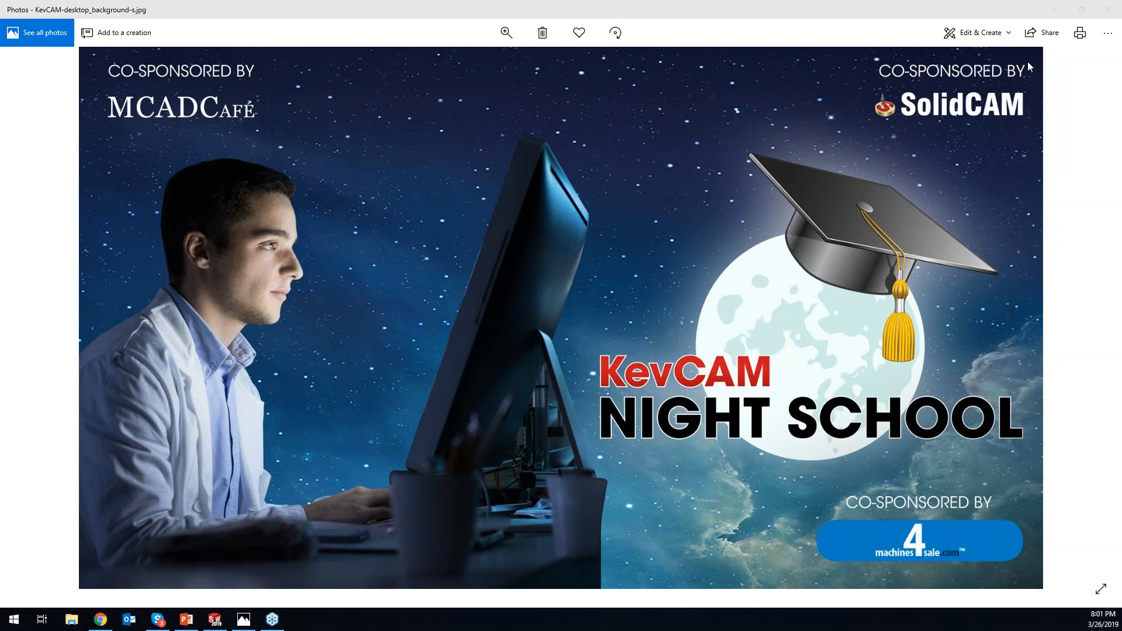
- Switch to SolidWorks and open the first iRough_faces operation for editing
{"action": "left_click", "coordinate": [1059, 12]}
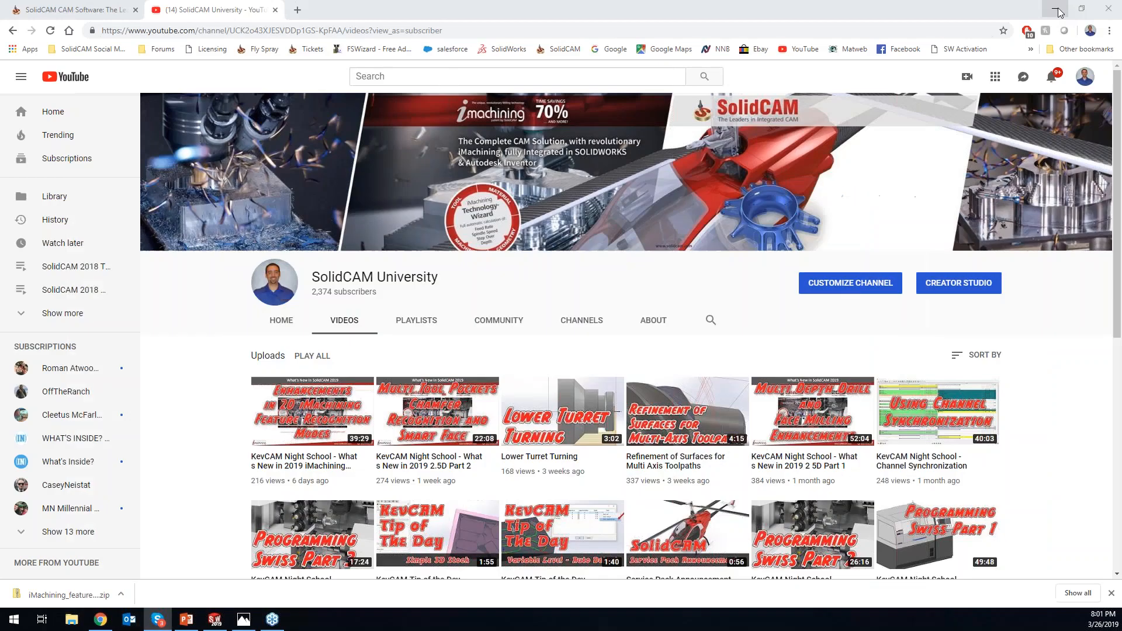
{"action": "left_click", "coordinate": [1058, 12]}
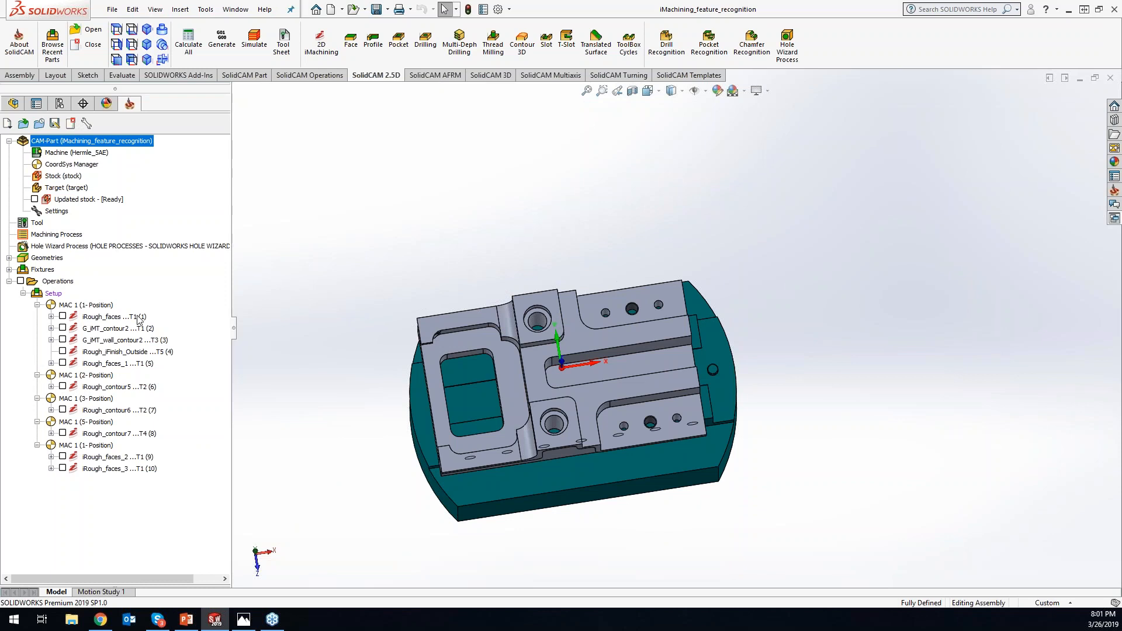
{"action": "left_click", "coordinate": [111, 317]}
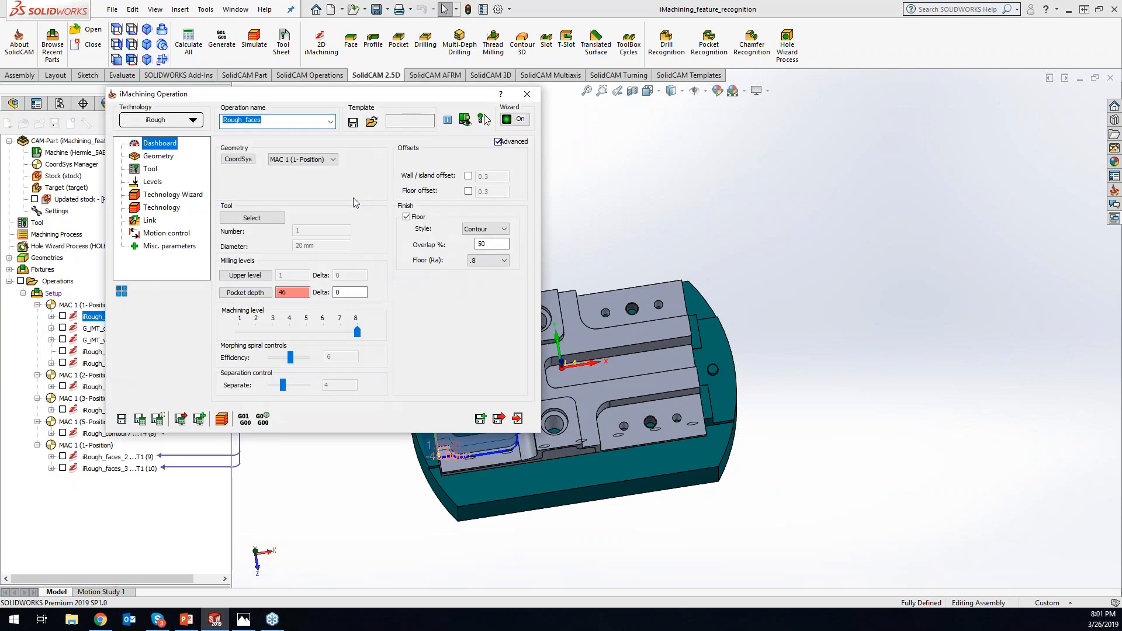
{"action": "left_click_drag", "start_coordinate": [358, 95], "coordinate": [541, 98]}
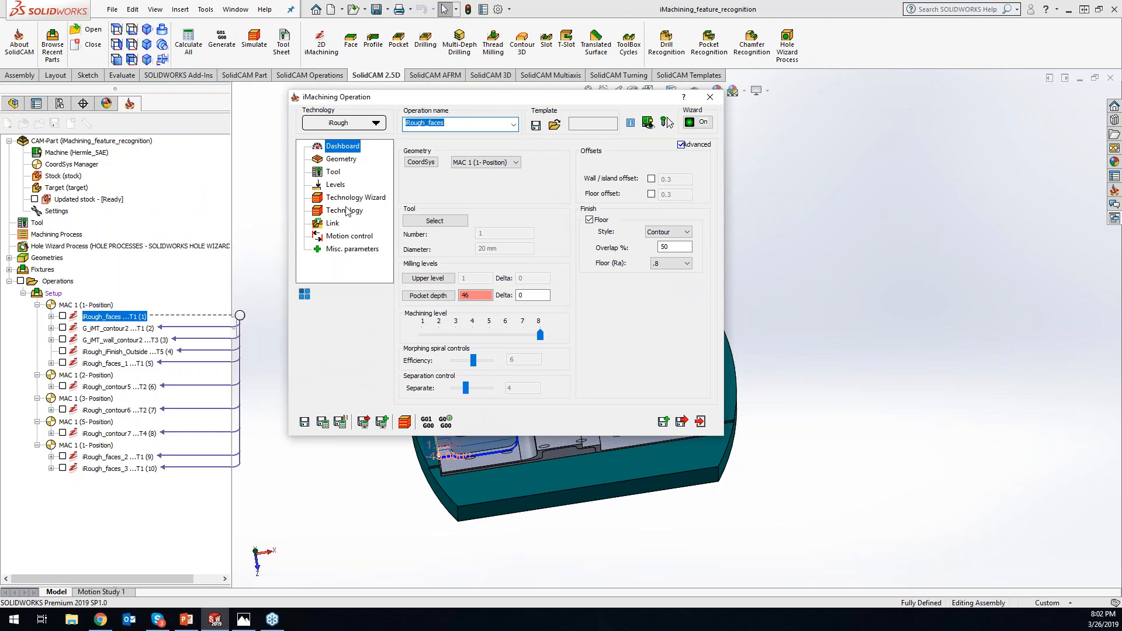
- Review the iRough_faces operation's feature recognition geometry and its stock definition style options
{"action": "left_click", "coordinate": [341, 160]}
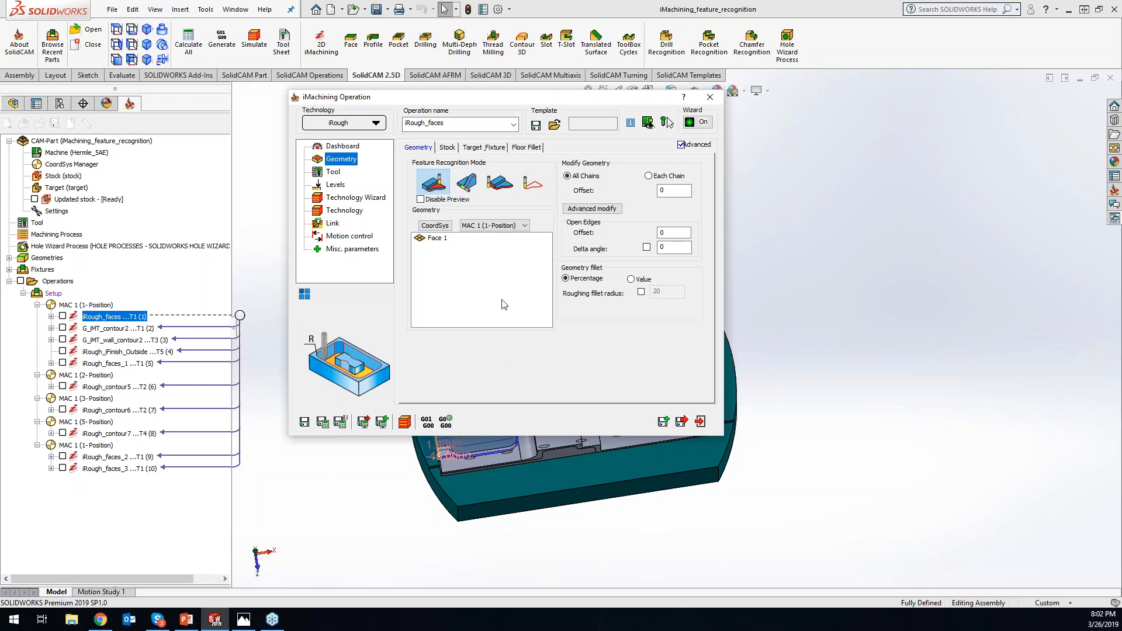
{"action": "left_click", "coordinate": [447, 148]}
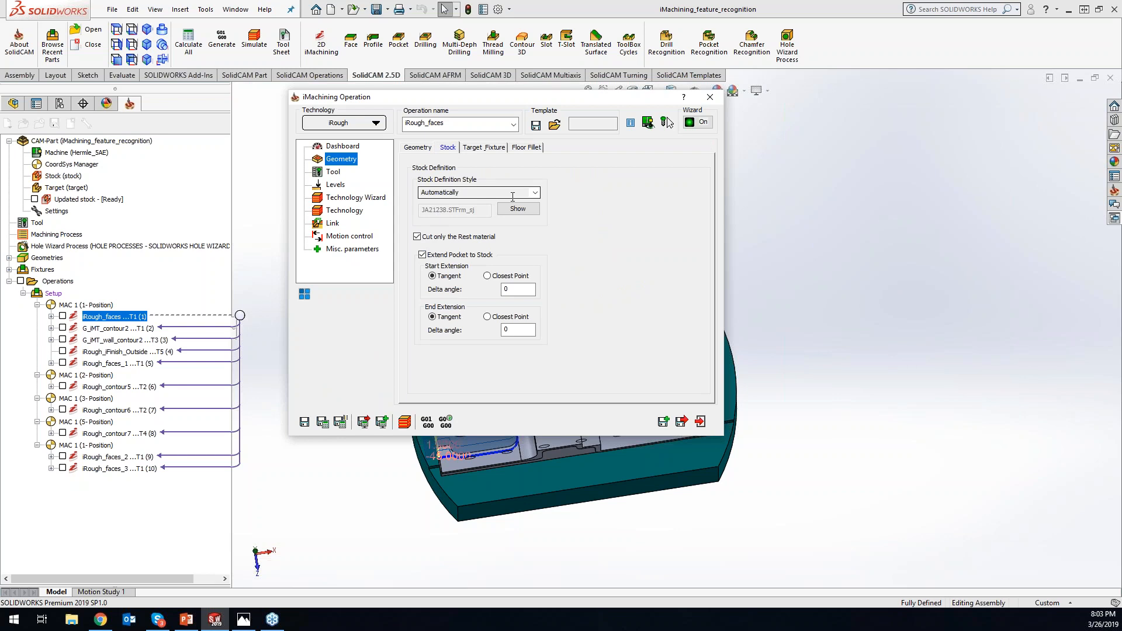
{"action": "left_click", "coordinate": [535, 194]}
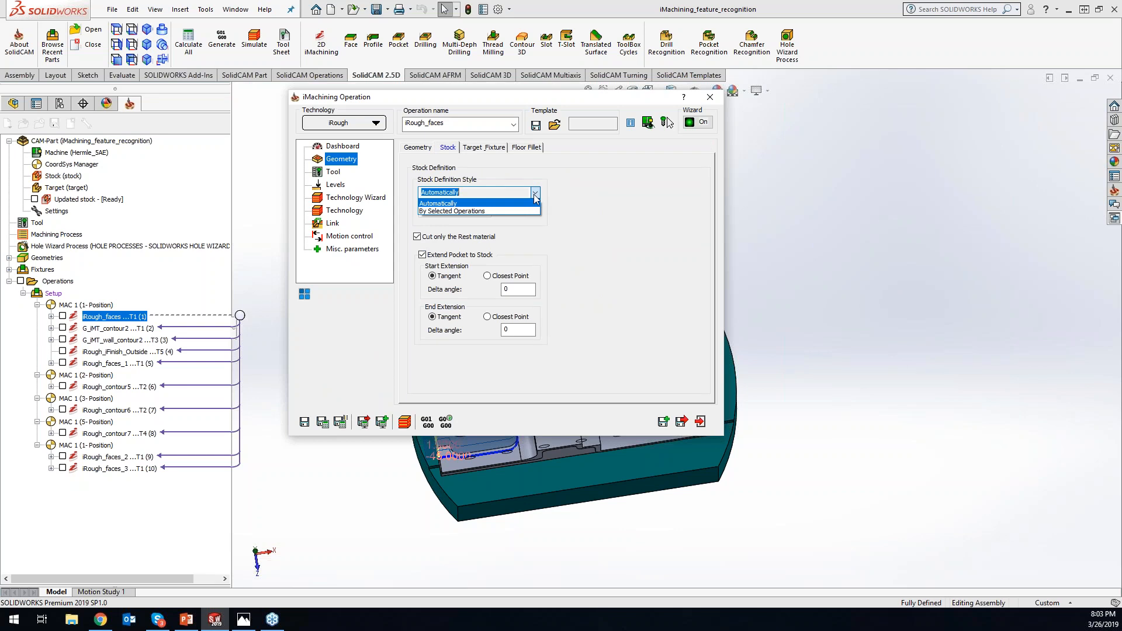
{"action": "left_click", "coordinate": [635, 213]}
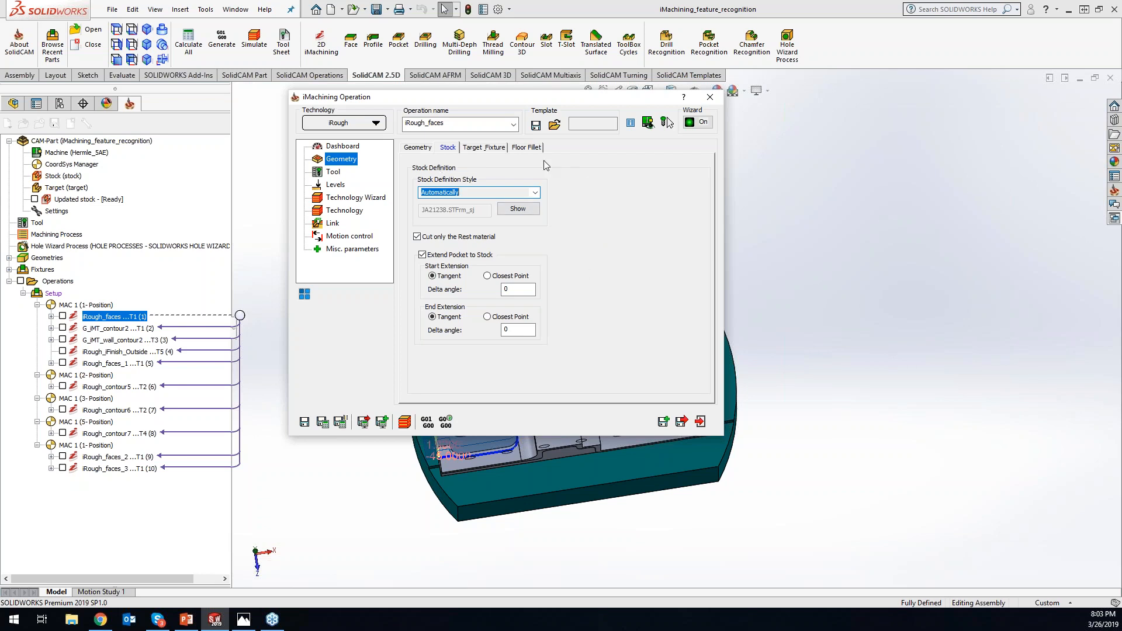
{"action": "left_click", "coordinate": [422, 147]}
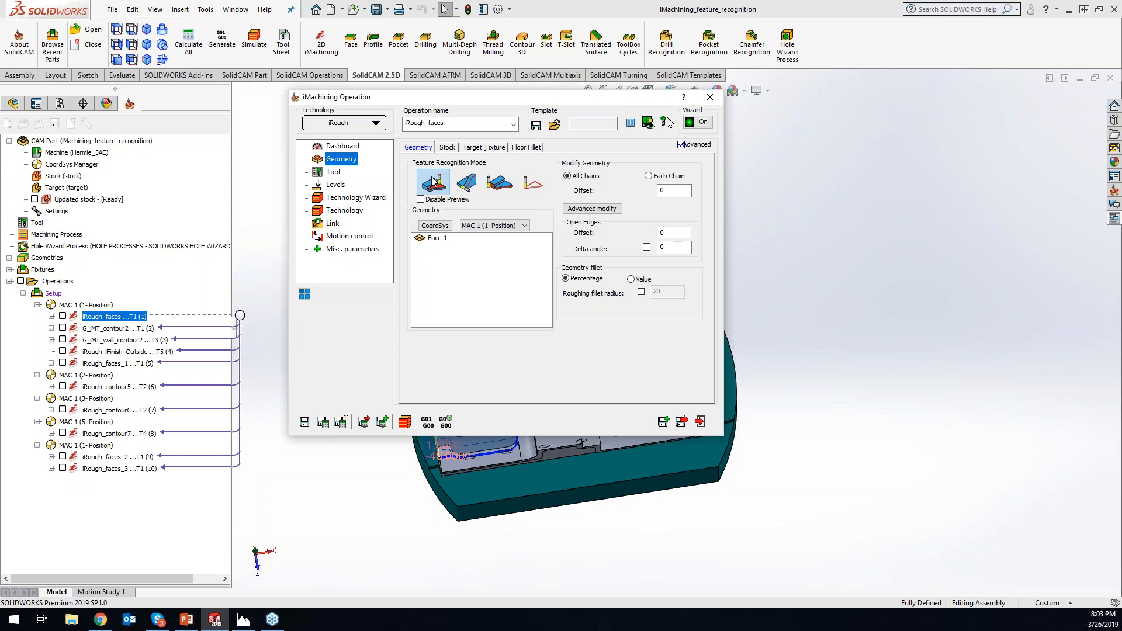
{"action": "left_click", "coordinate": [447, 148]}
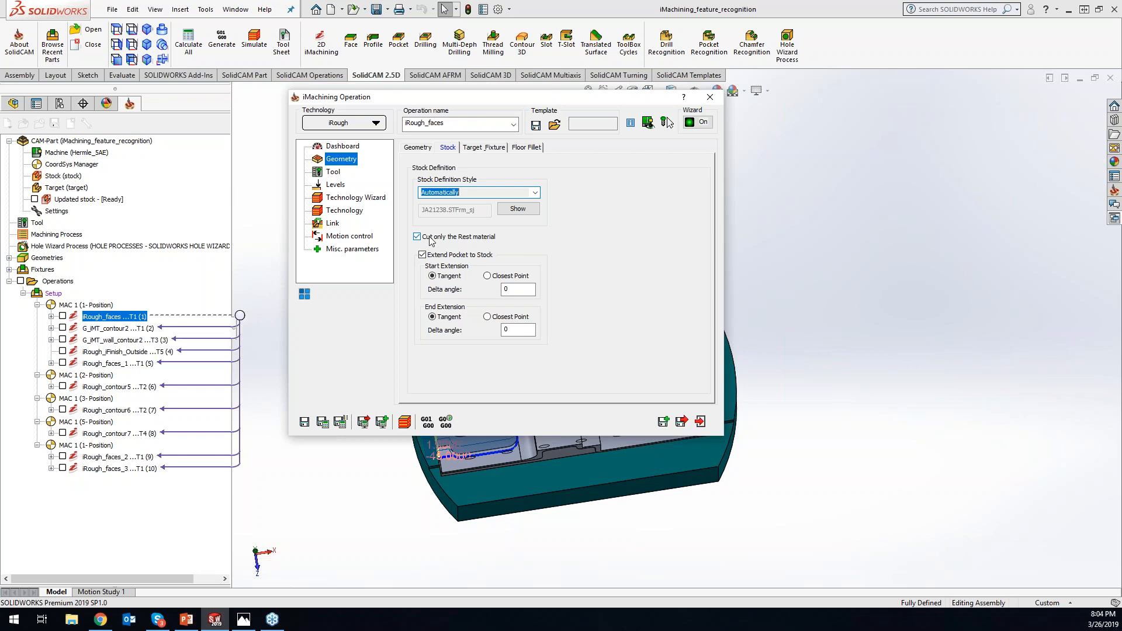
- Review the iMachining technology types available for the iRough_faces operation
{"action": "left_click", "coordinate": [372, 124]}
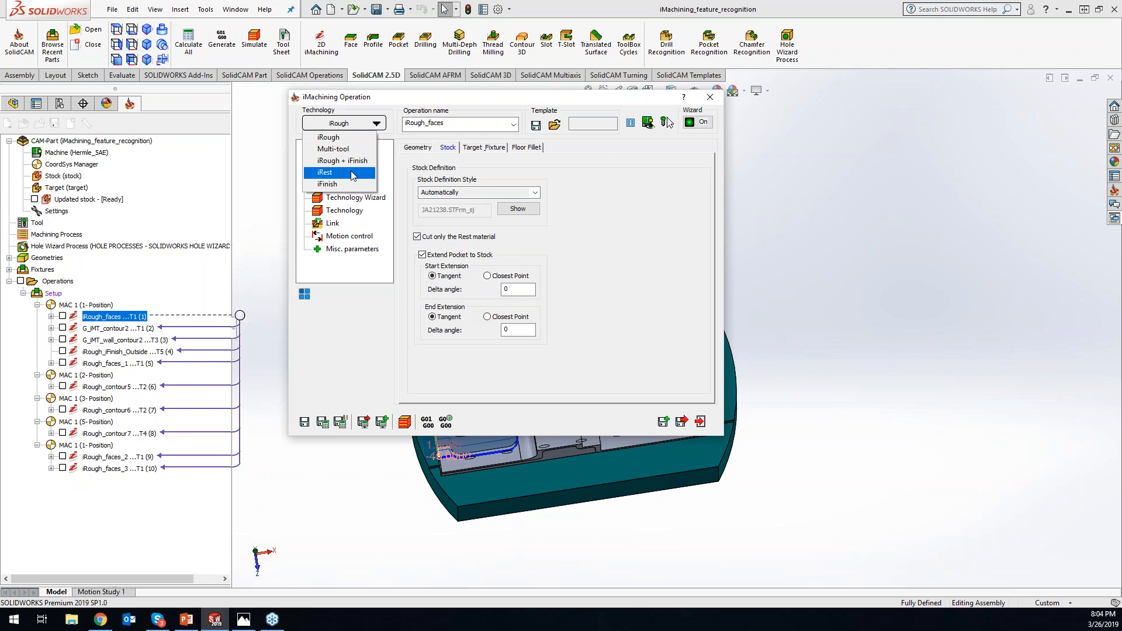
{"action": "left_click", "coordinate": [366, 119]}
{"action": "left_click", "coordinate": [366, 119]}
{"action": "left_click", "coordinate": [617, 231]}
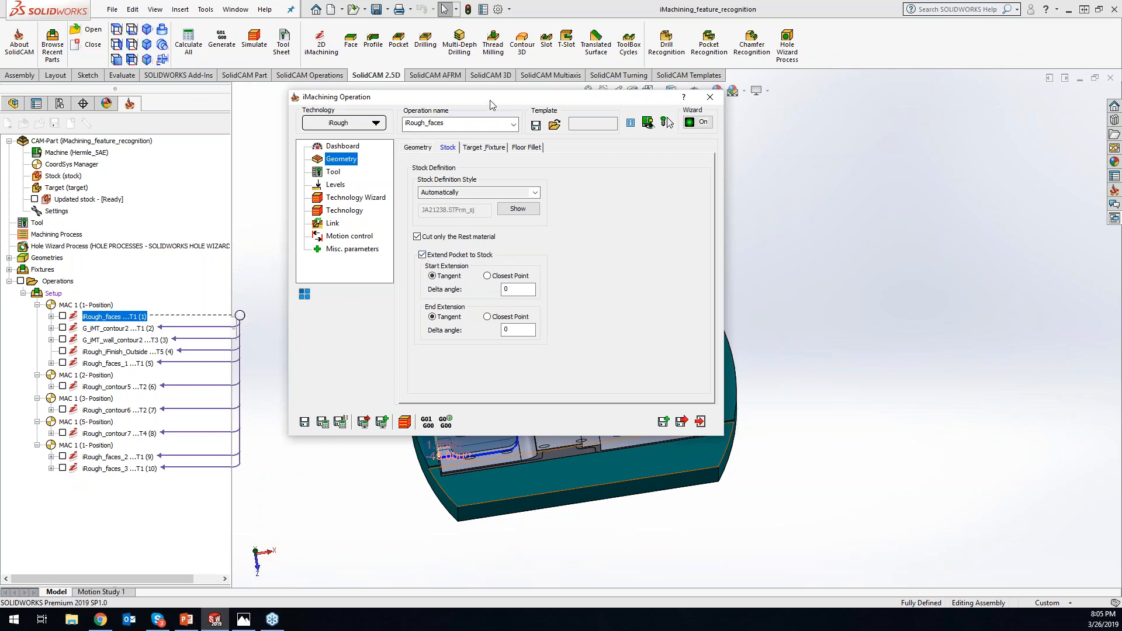
- View the part from above and turn Extend Pocket to Stock off and on again to compare the pocket preview
{"action": "left_click_drag", "start_coordinate": [491, 104], "coordinate": [773, 67]}
{"action": "left_click", "coordinate": [872, 449]}
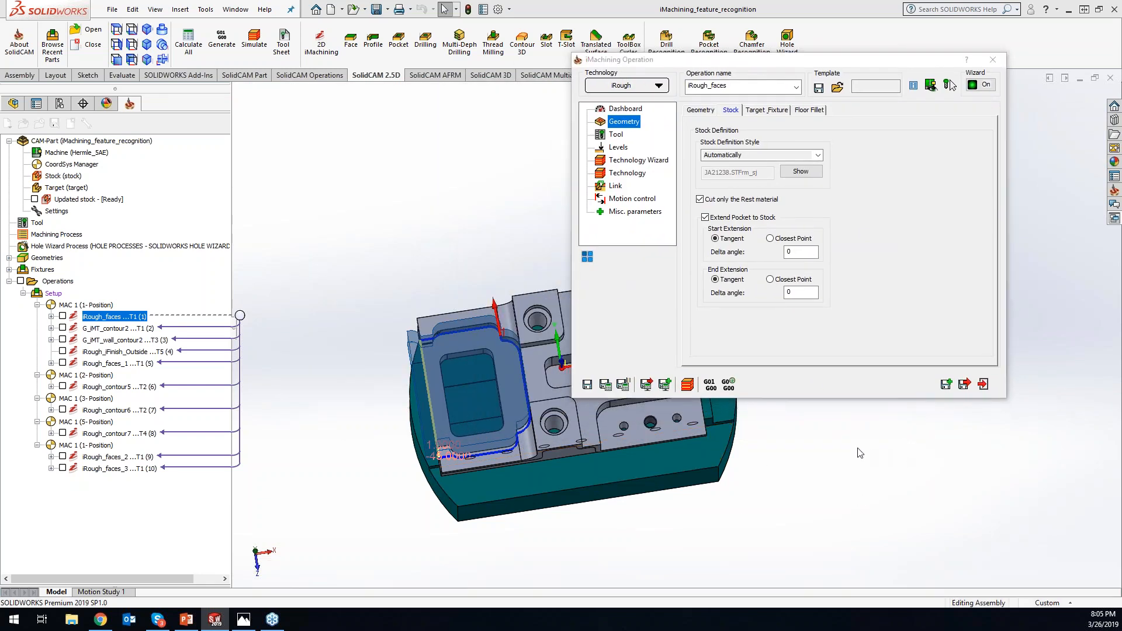
{"action": "key", "text": "space"}
{"action": "left_click", "coordinate": [719, 530]}
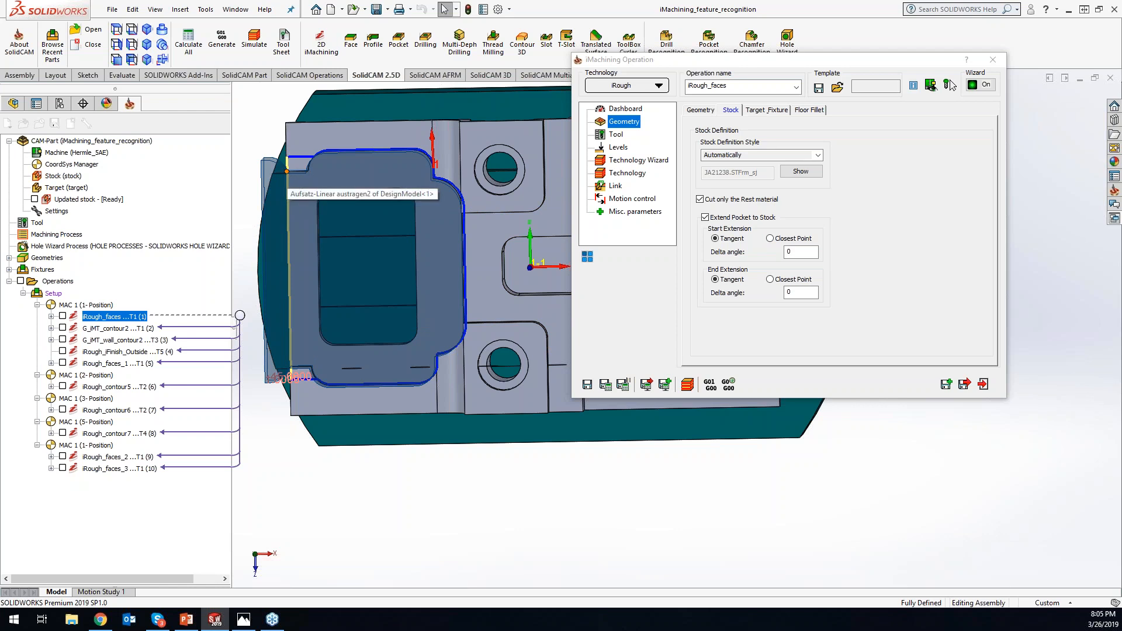
{"action": "left_click", "coordinate": [705, 217]}
{"action": "left_click", "coordinate": [705, 217]}
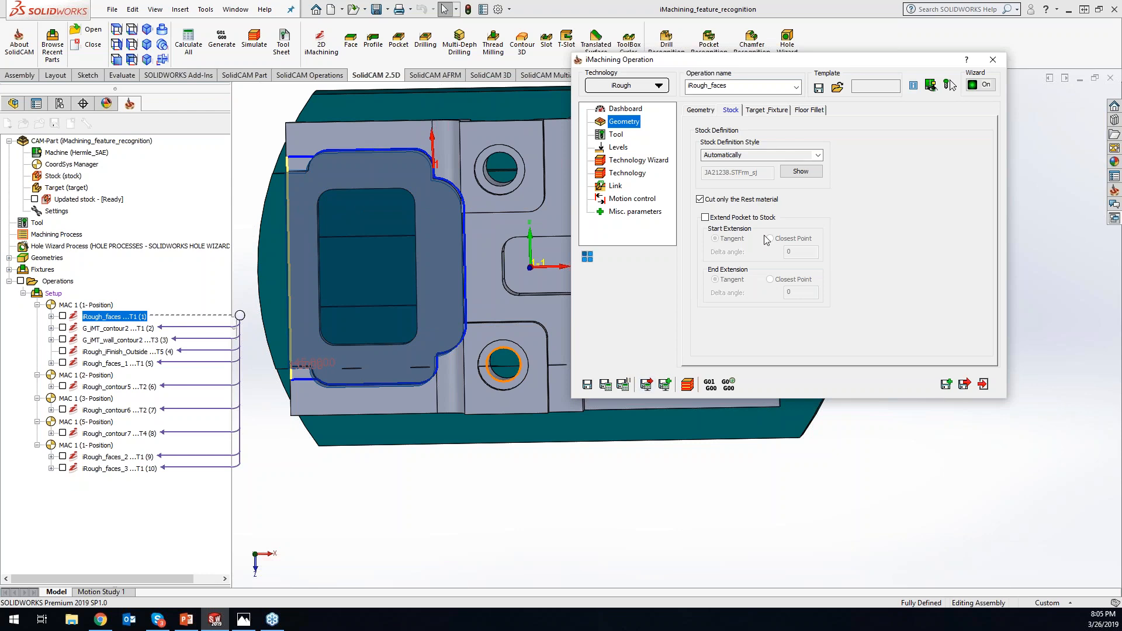
{"action": "left_click", "coordinate": [709, 221]}
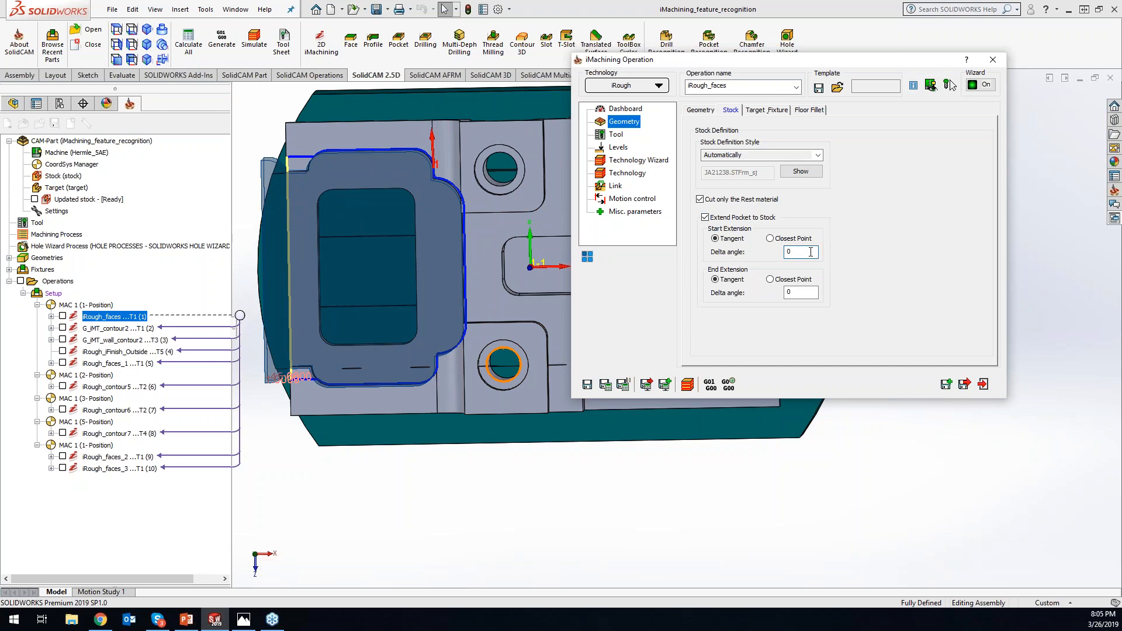
- Set the start and end extension delta angles to 10, examine the extended pocket, and exit the operation without saving
{"action": "left_click_drag", "start_coordinate": [810, 252], "coordinate": [790, 252]}
{"action": "type", "text": "1"}
{"action": "double_click", "coordinate": [788, 293]}
{"action": "type", "text": "10"}
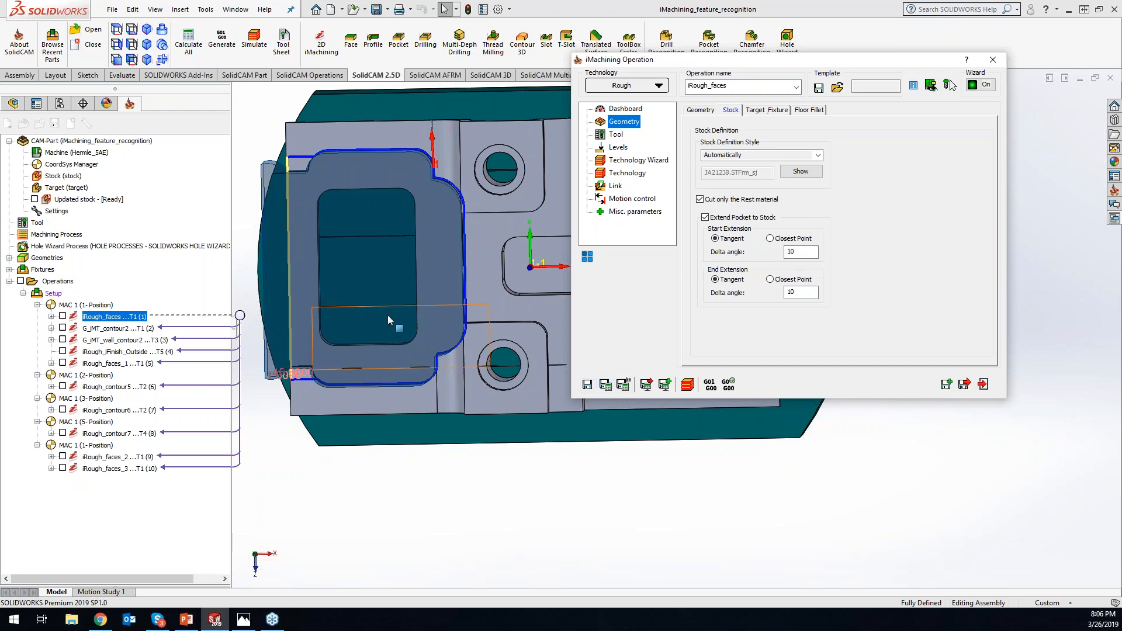
{"action": "scroll", "coordinate": [269, 169], "scroll_direction": "down", "scroll_amount": 1}
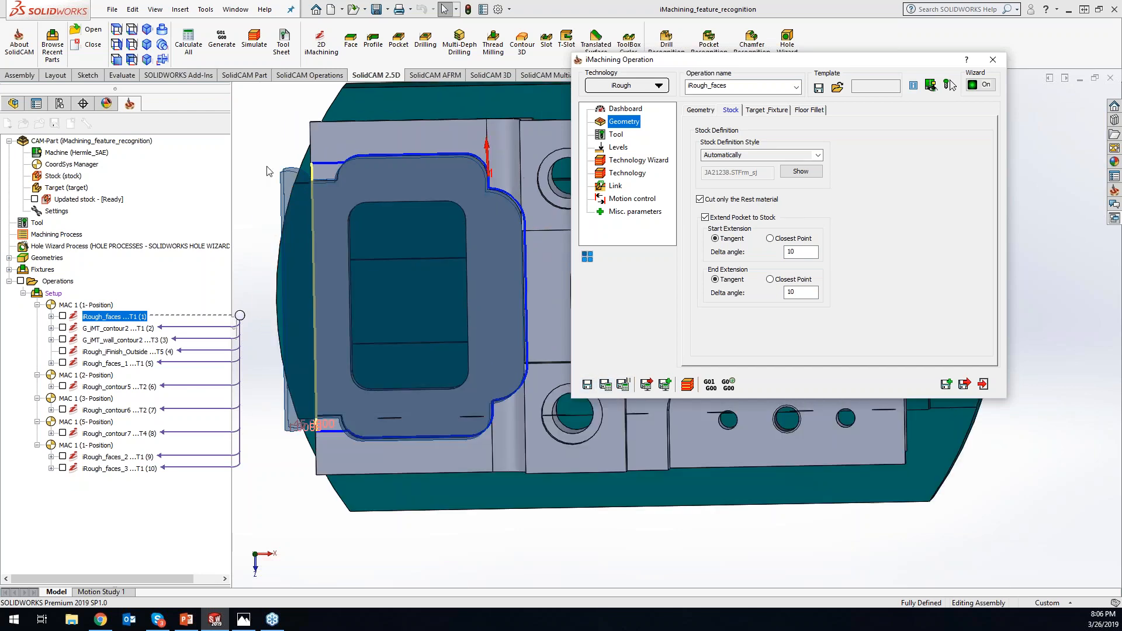
{"action": "left_click", "coordinate": [303, 510]}
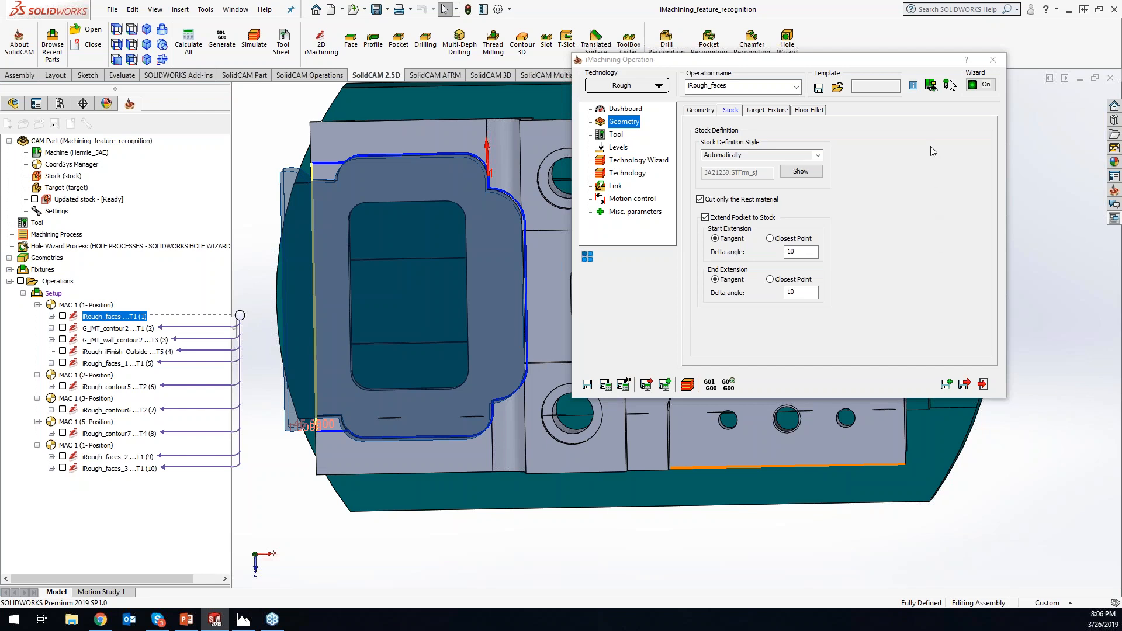
{"action": "middle_click_drag", "start_coordinate": [260, 220], "coordinate": [353, 204]}
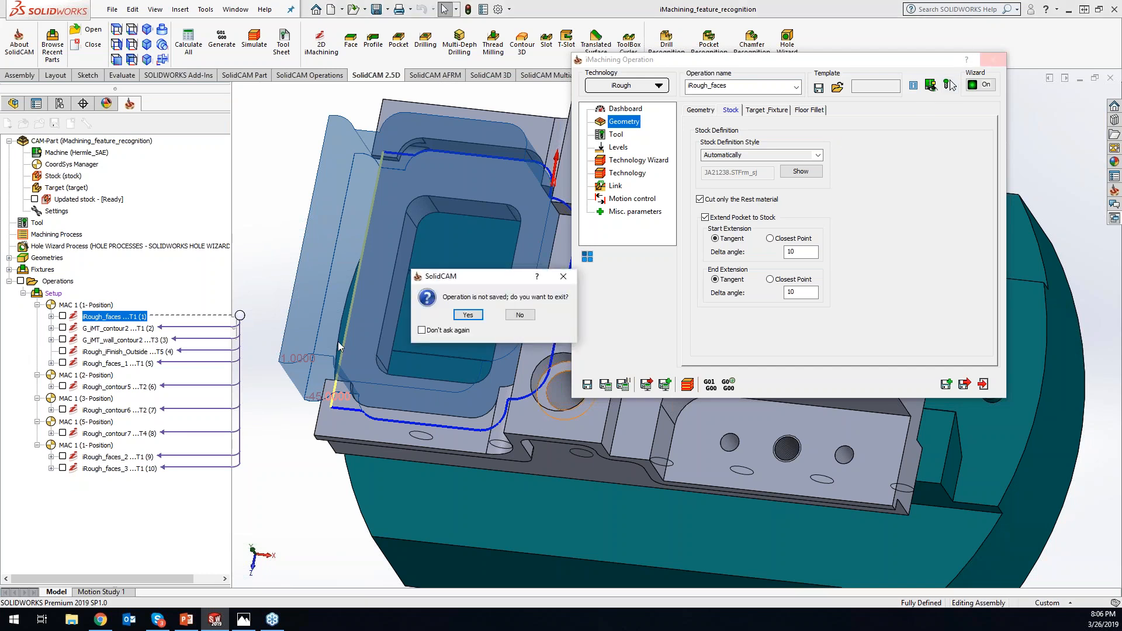
{"action": "left_click", "coordinate": [468, 315]}
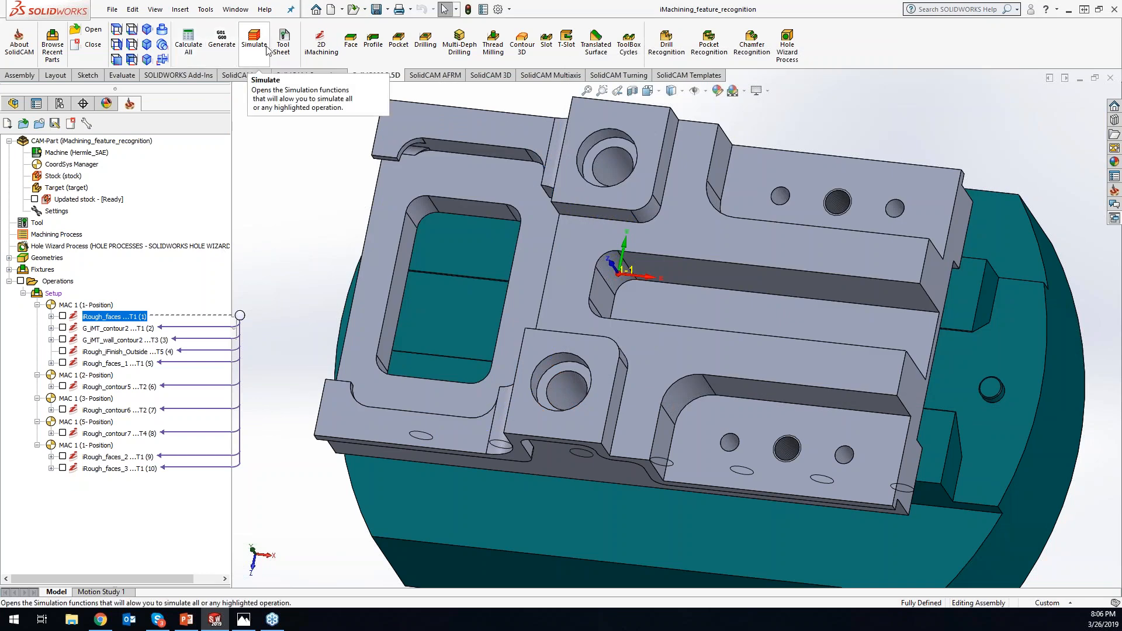
- Open the iMachining page of the SolidCAM settings and review the default extension choices for Extend Pocket to Stock
{"action": "left_click", "coordinate": [206, 9]}
{"action": "mouse_move", "coordinate": [254, 65]}
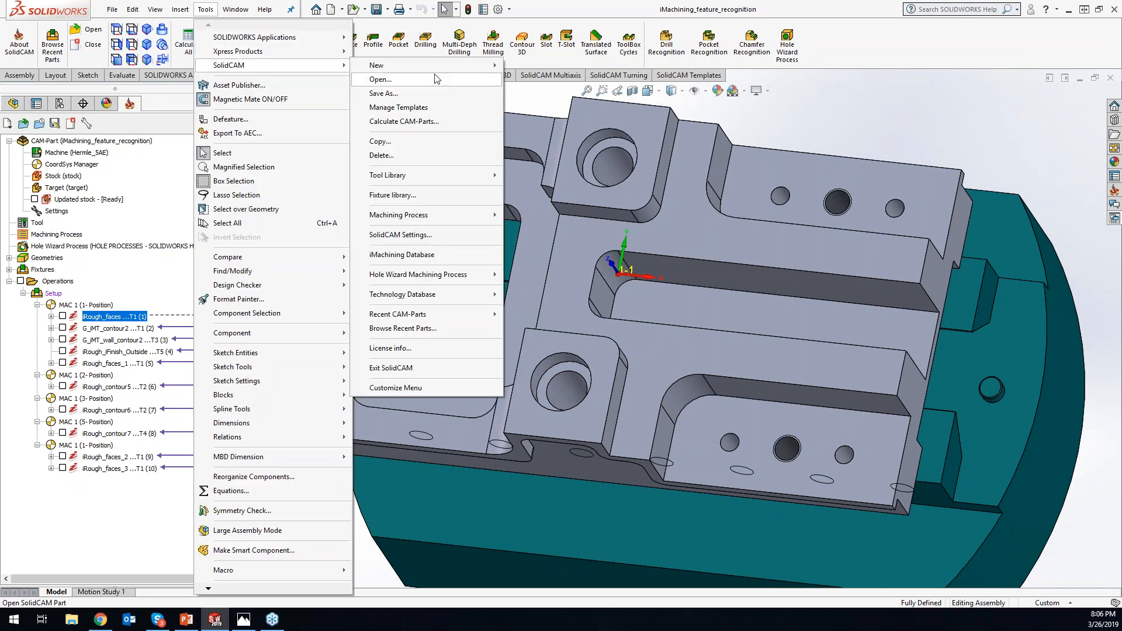
{"action": "left_click", "coordinate": [391, 234]}
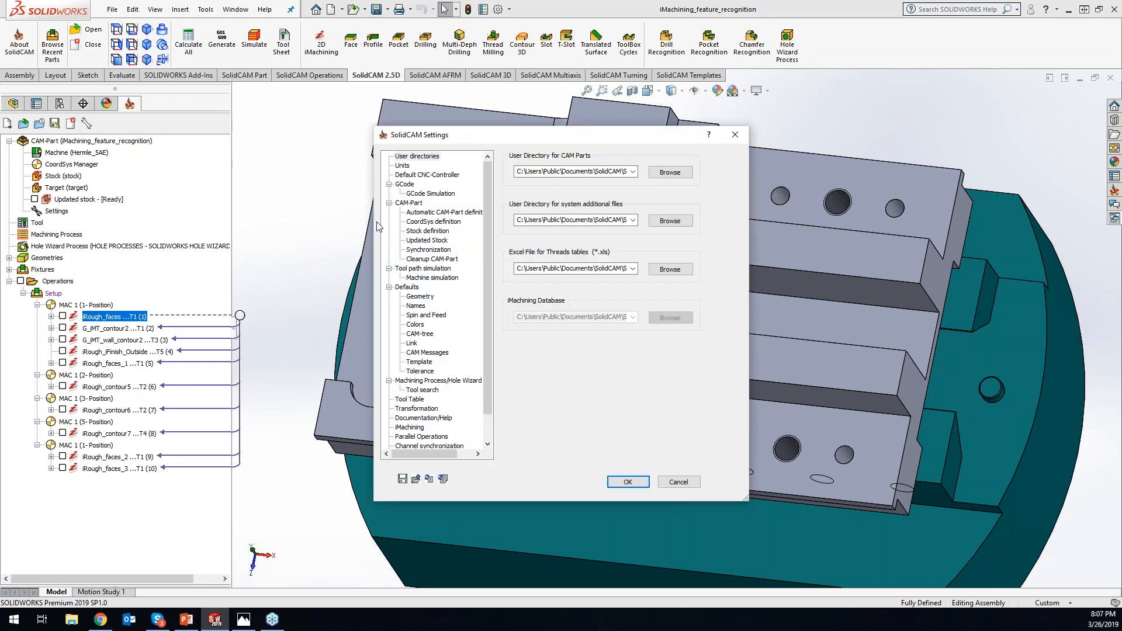
{"action": "left_click", "coordinate": [419, 428]}
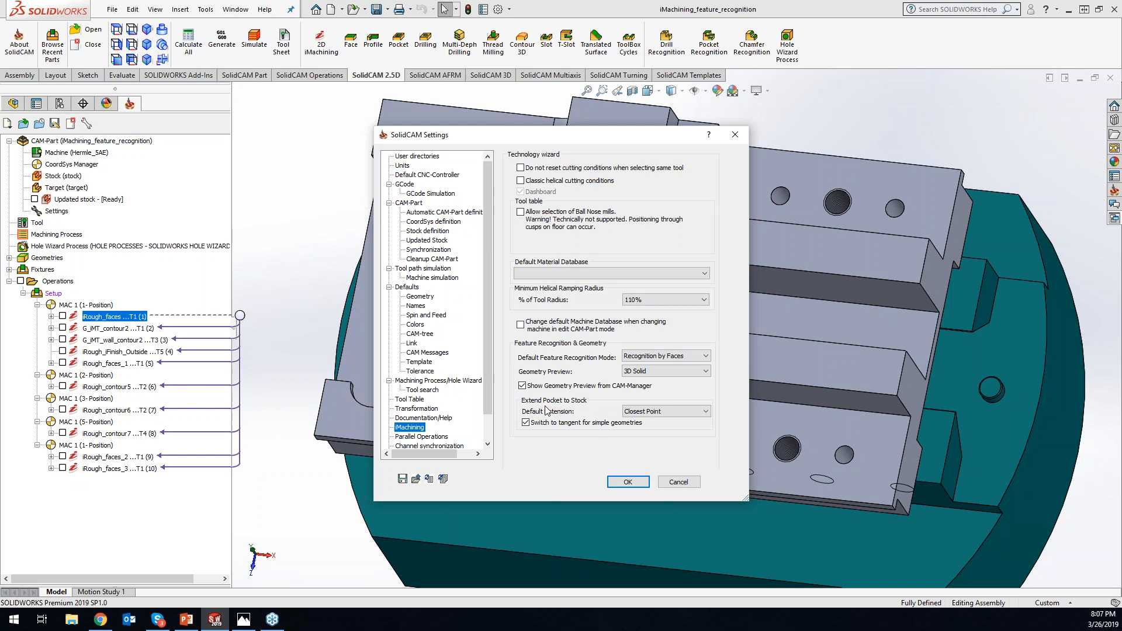
{"action": "left_click", "coordinate": [687, 413]}
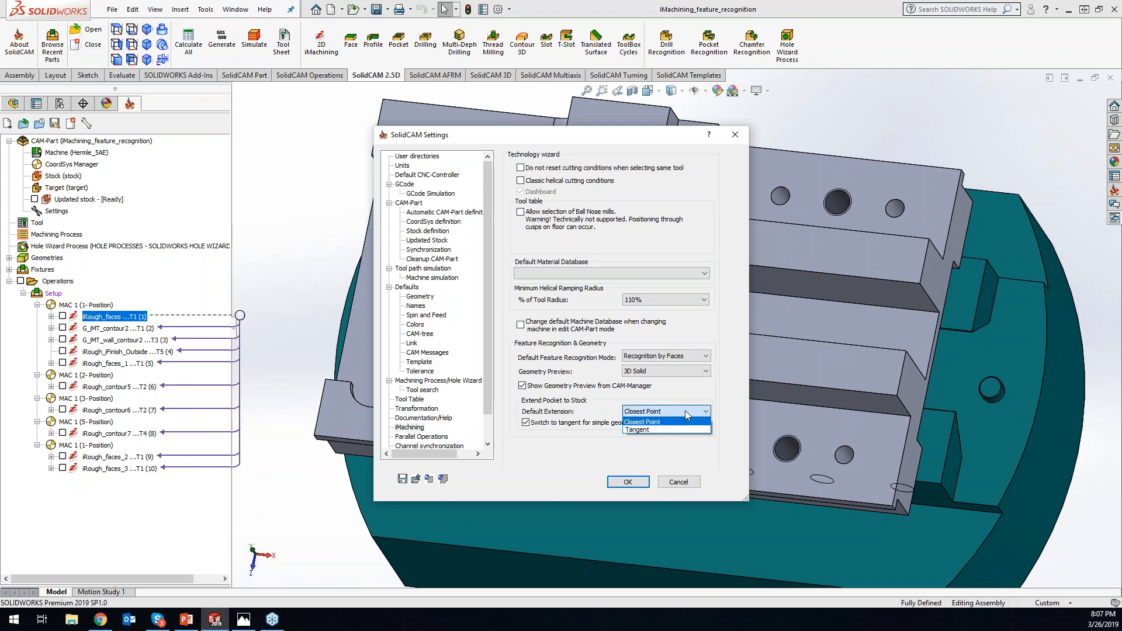
{"action": "left_click", "coordinate": [667, 444]}
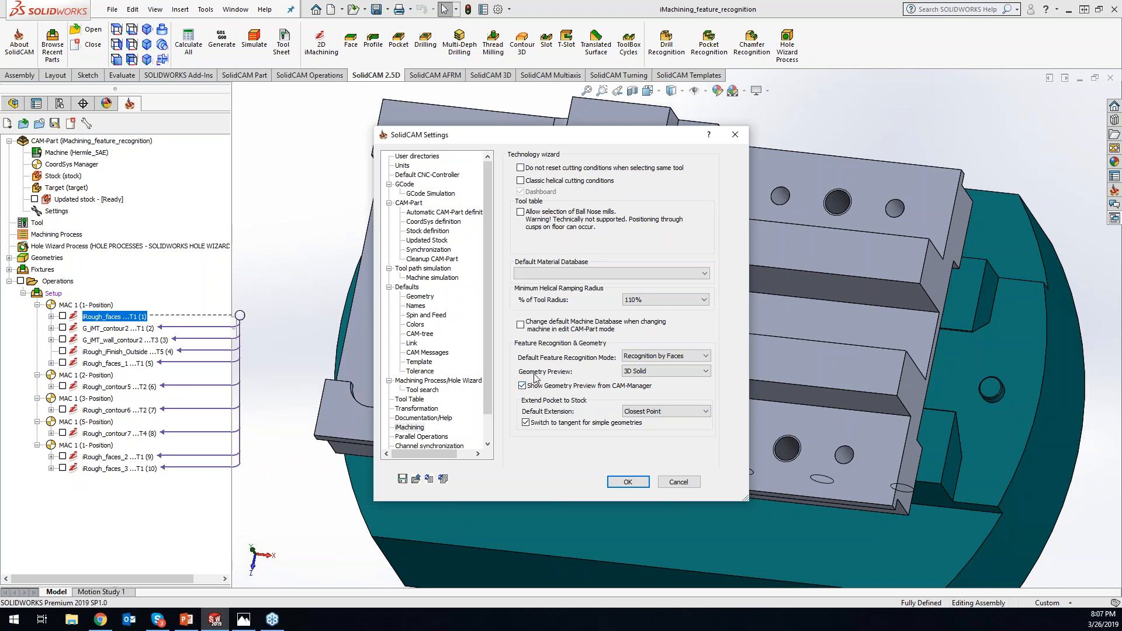
- Review the geometry preview choices and the minimum helical ramping radius percentages in the iMachining settings
{"action": "left_click", "coordinate": [645, 373]}
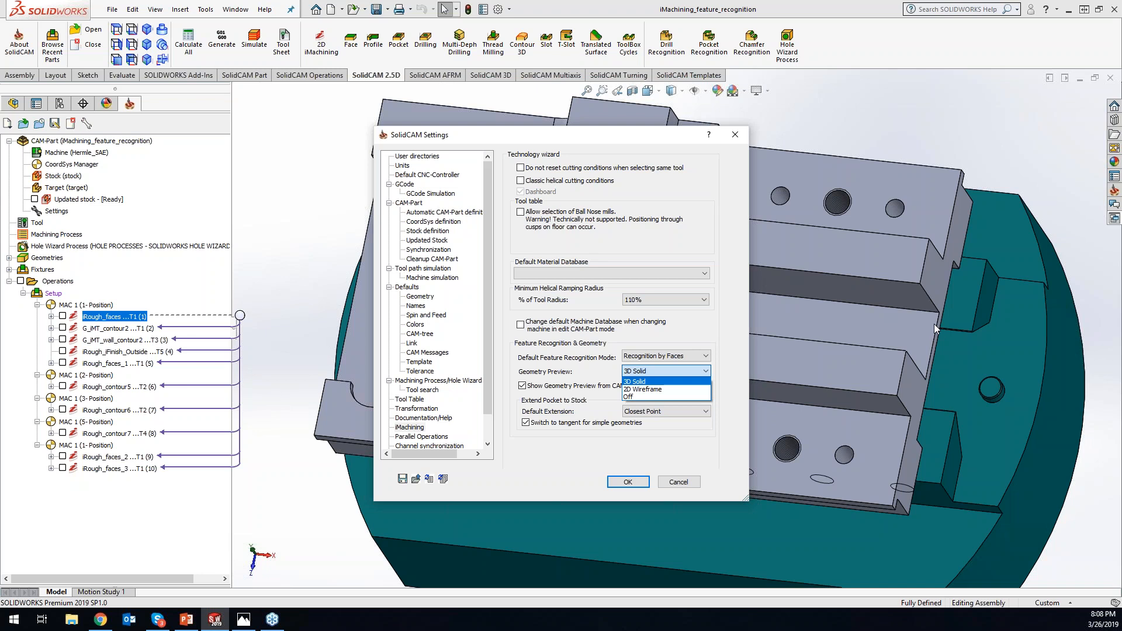
{"action": "left_click", "coordinate": [666, 299]}
{"action": "left_click", "coordinate": [666, 299]}
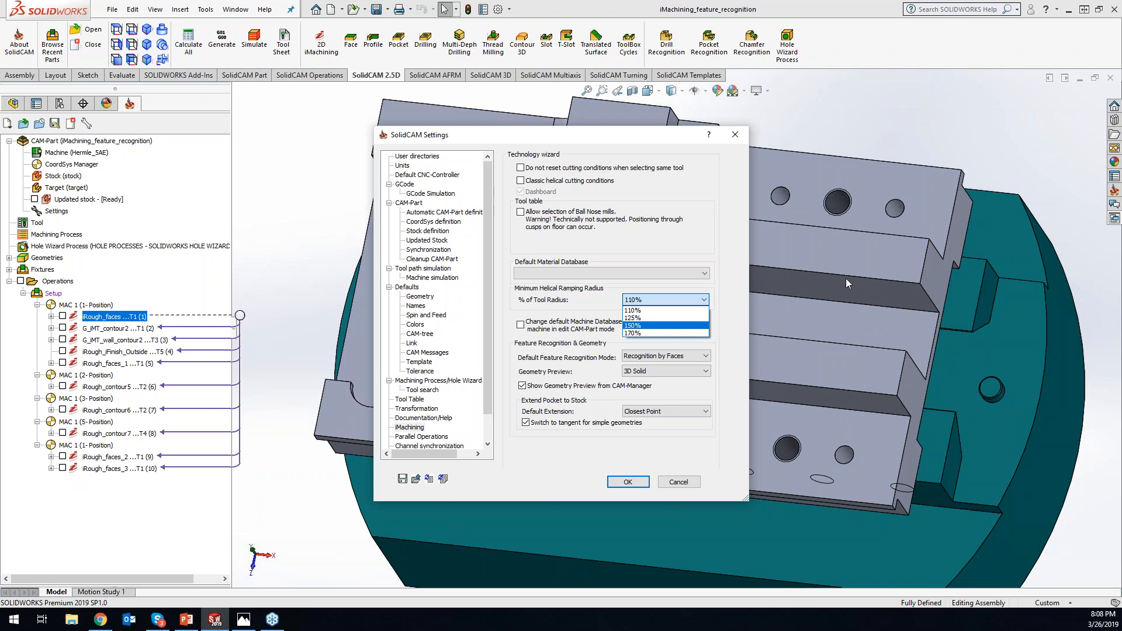
{"action": "left_click", "coordinate": [739, 261]}
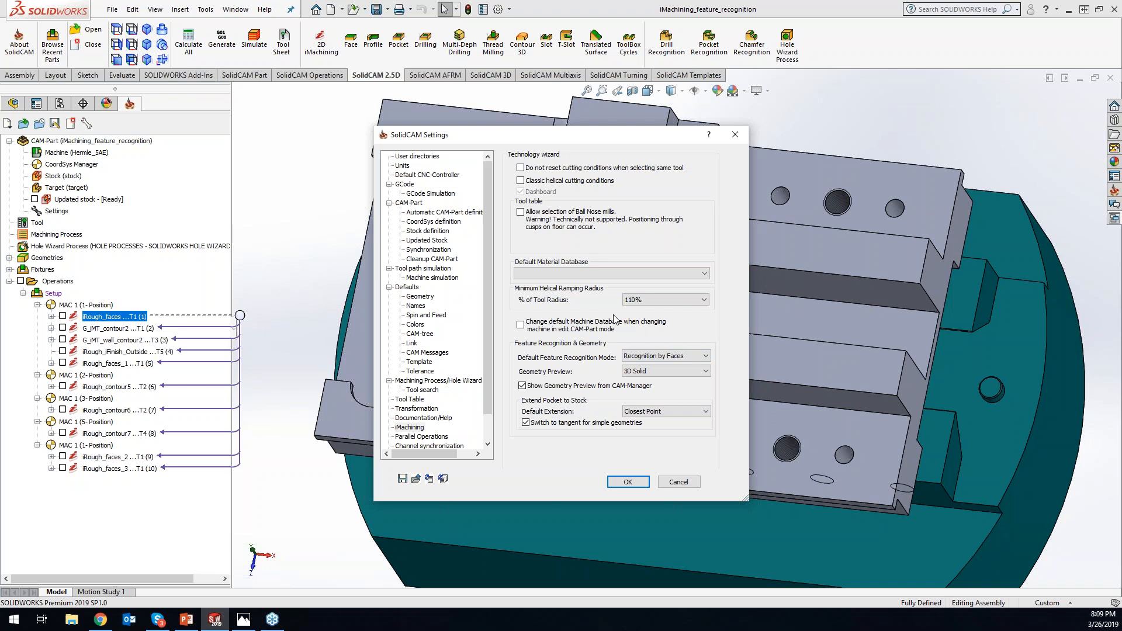
- Choose Recognition by Chains as default feature recognition mode and A2 tool steel as default material, and close the settings without applying them
{"action": "left_click", "coordinate": [652, 354]}
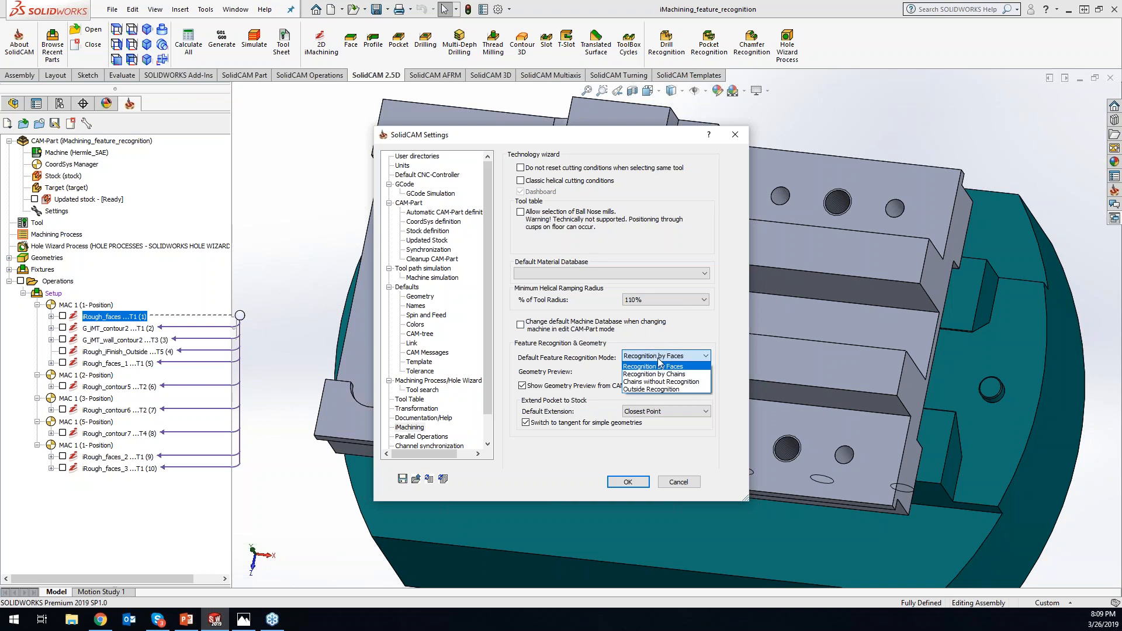
{"action": "left_click", "coordinate": [660, 374]}
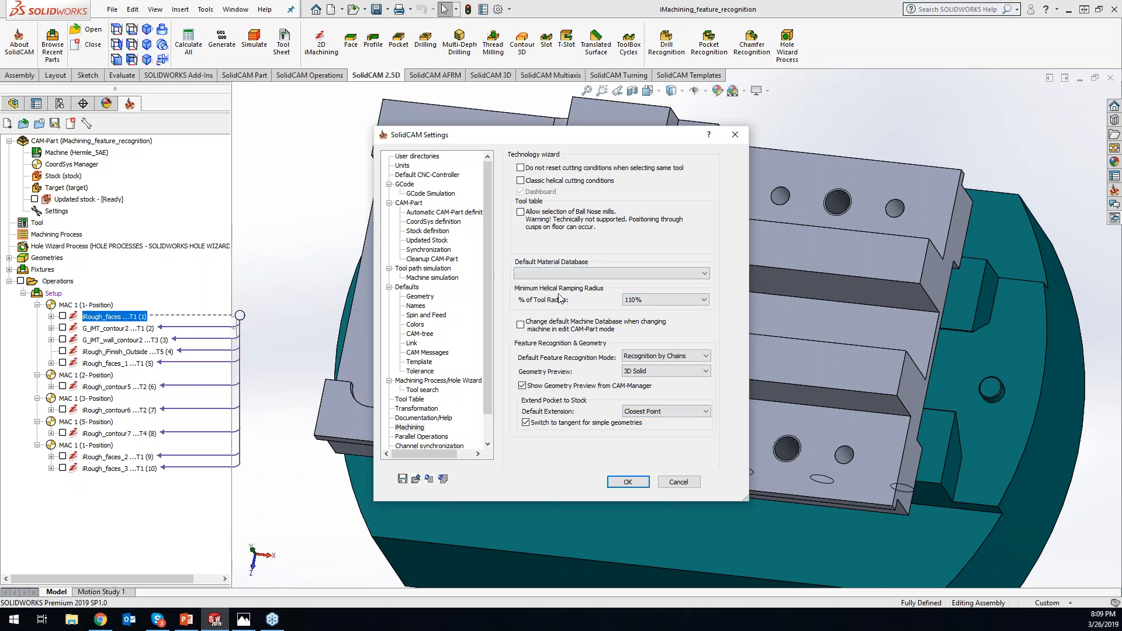
{"action": "left_click", "coordinate": [558, 274]}
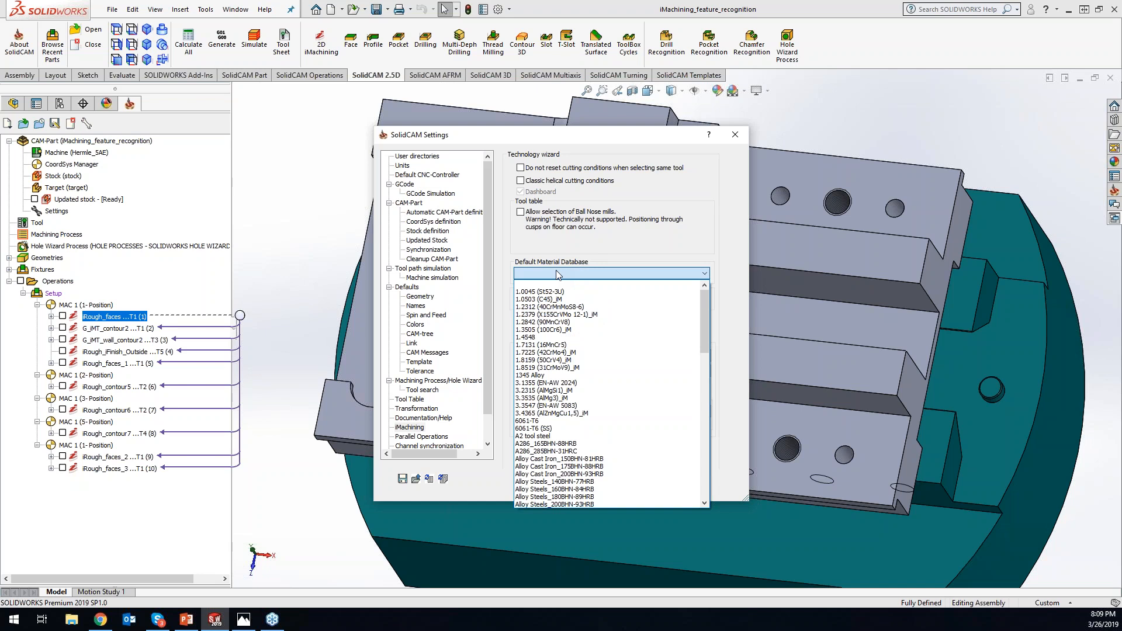
{"action": "left_click", "coordinate": [578, 436]}
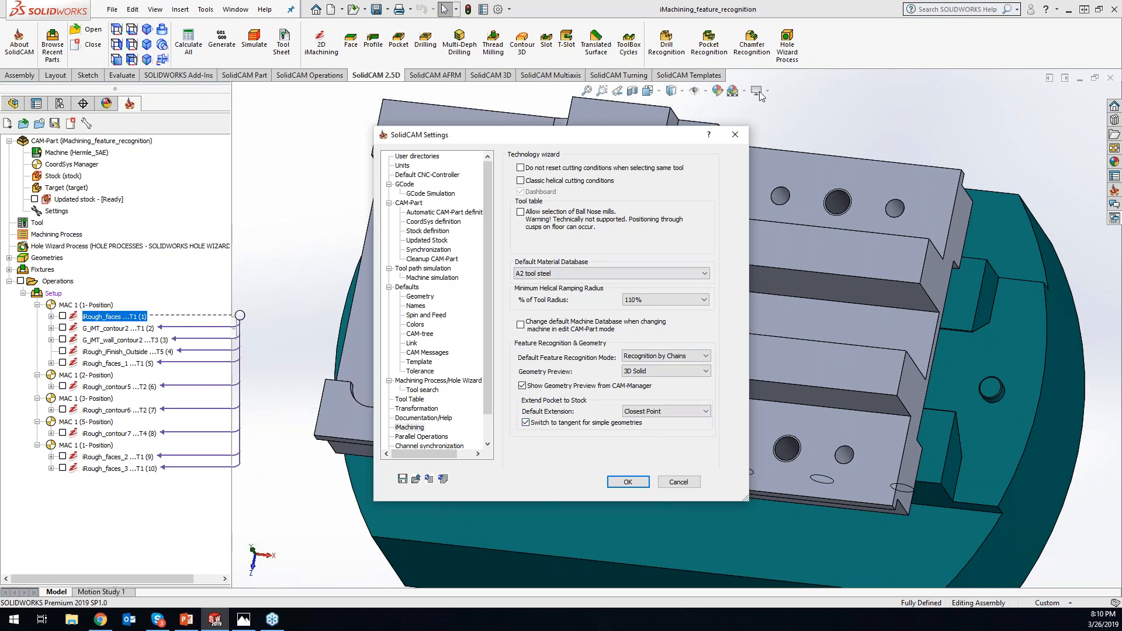
{"action": "left_click", "coordinate": [735, 134]}
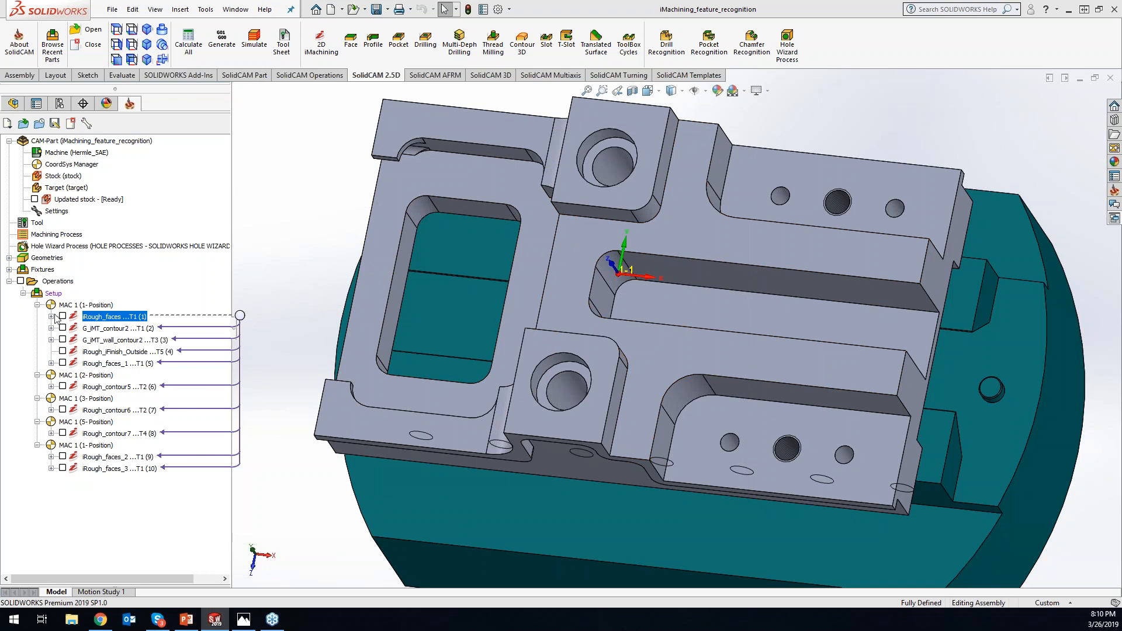
- Show the JA21238_faces geometry of the first iRough_faces operation and examine its open pocket extension from several angles
{"action": "left_click", "coordinate": [51, 316]}
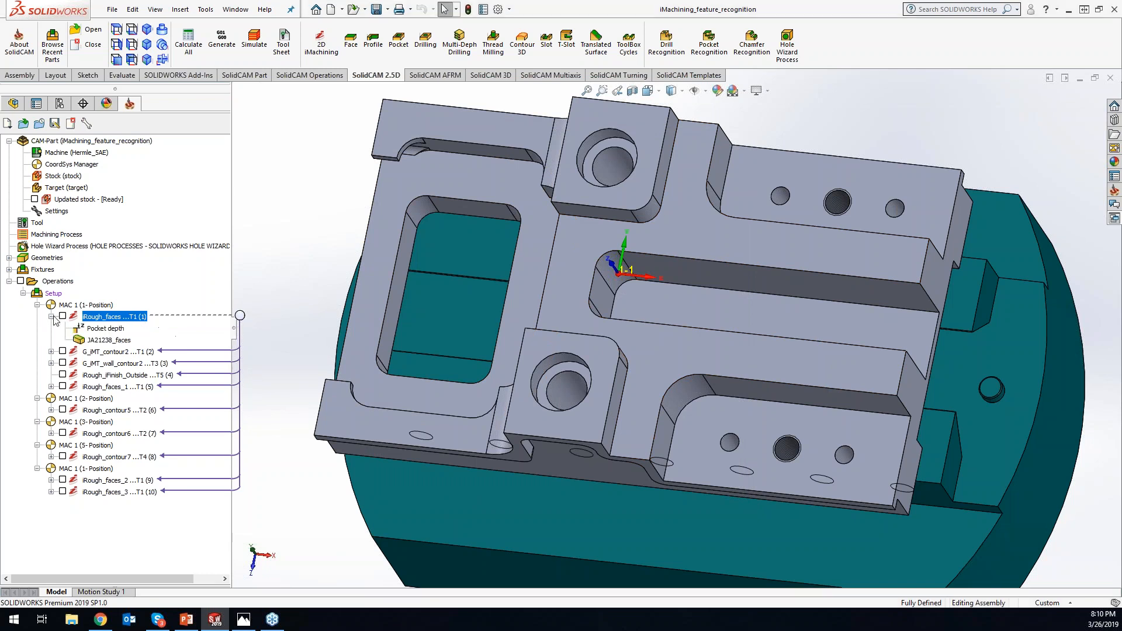
{"action": "left_click", "coordinate": [108, 340]}
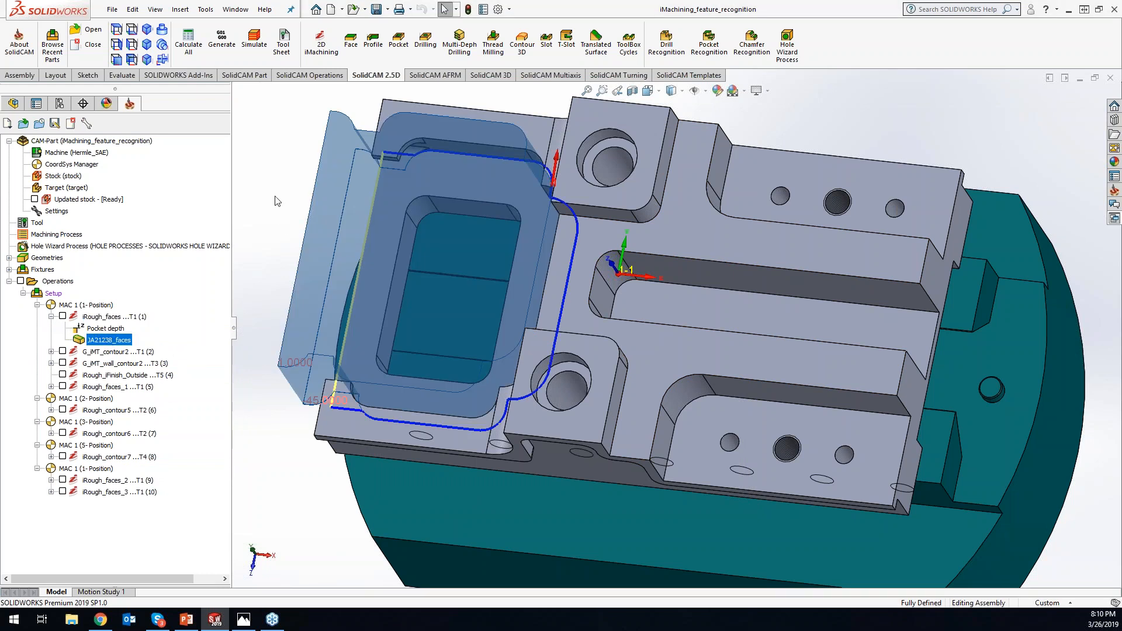
{"action": "middle_click_drag", "start_coordinate": [267, 201], "coordinate": [268, 196]}
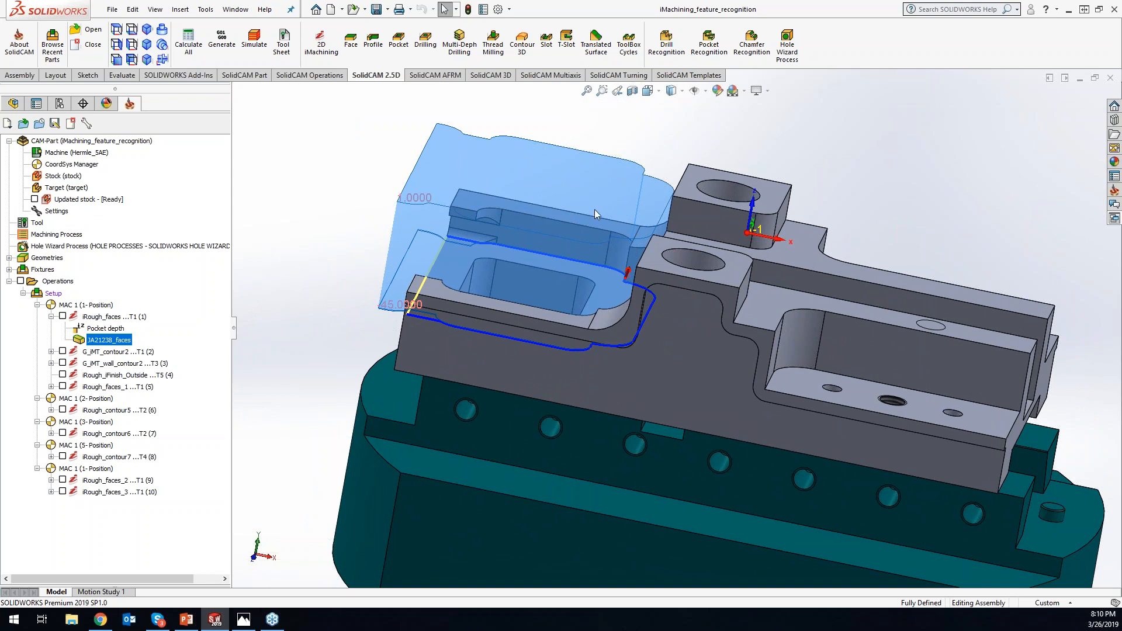
{"action": "middle_click_drag", "start_coordinate": [348, 148], "coordinate": [363, 157]}
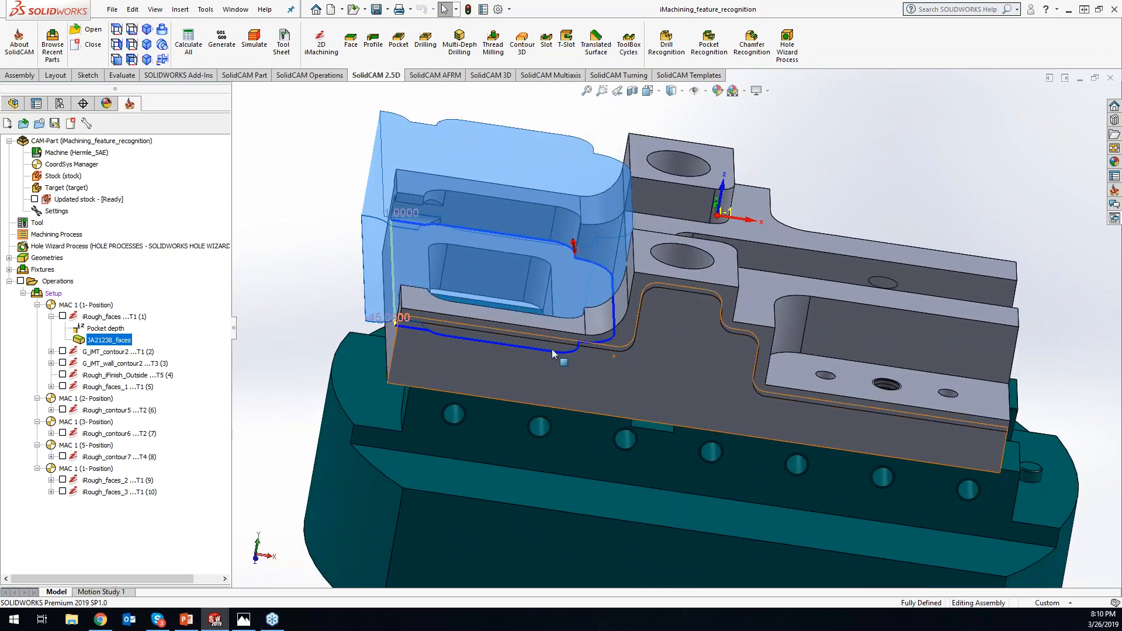
{"action": "middle_click_drag", "start_coordinate": [648, 308], "coordinate": [679, 328]}
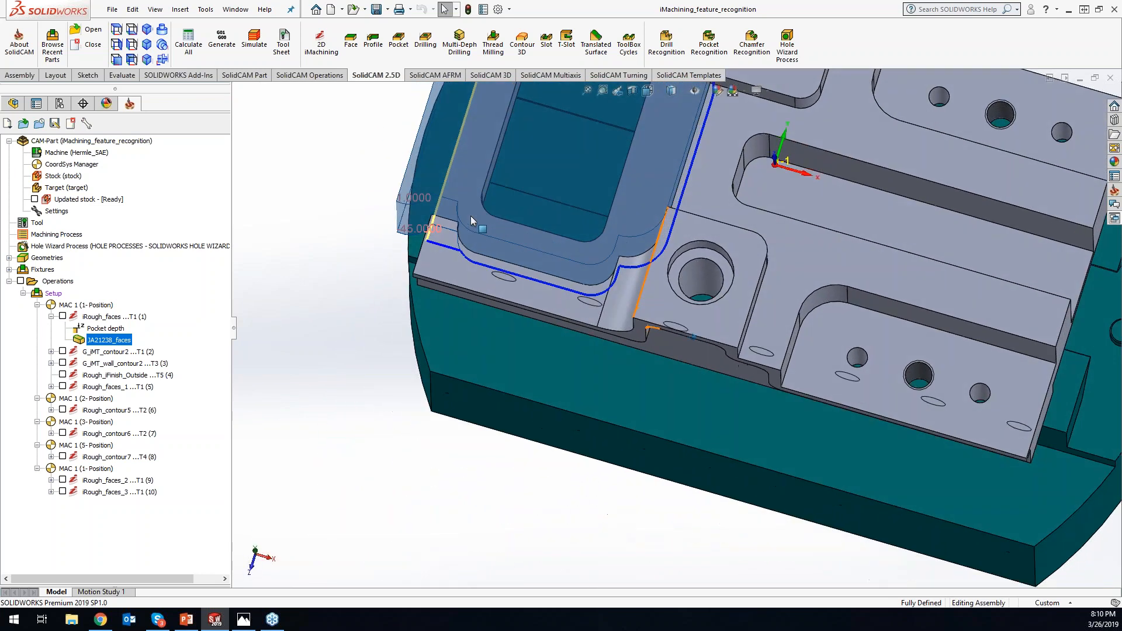
{"action": "mouse_move", "coordinate": [559, 224]}
{"action": "middle_mouse_down"}
{"action": "mouse_move", "coordinate": [583, 233]}
{"action": "mouse_move", "coordinate": [524, 229]}
{"action": "mouse_move", "coordinate": [557, 221]}
{"action": "mouse_move", "coordinate": [564, 231]}
{"action": "middle_mouse_up"}
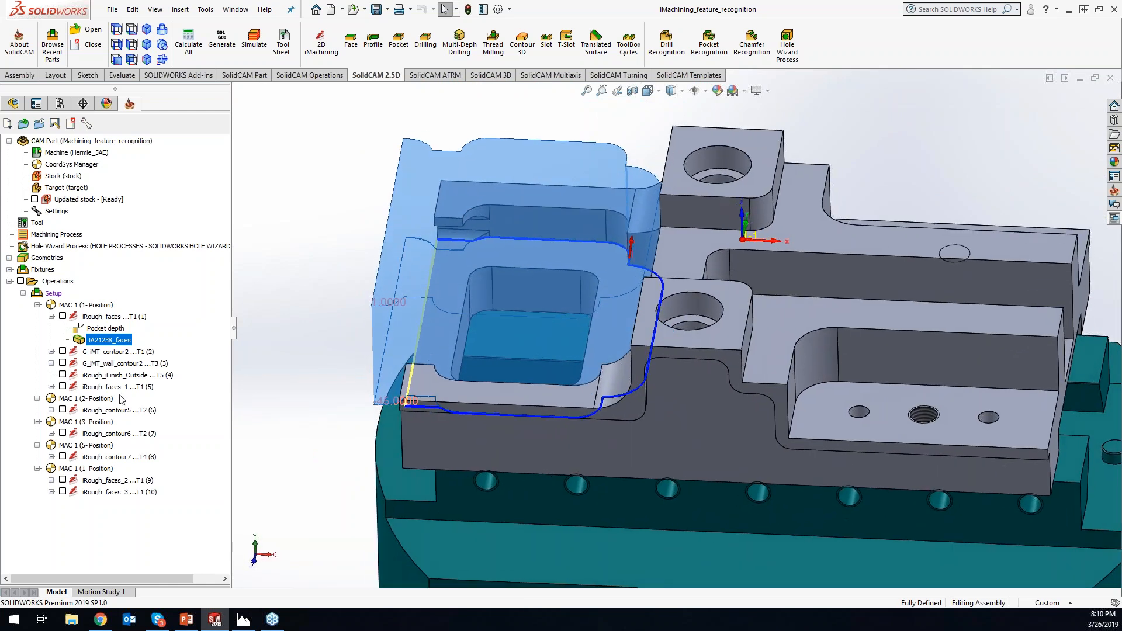
{"action": "right_click", "coordinate": [104, 343]}
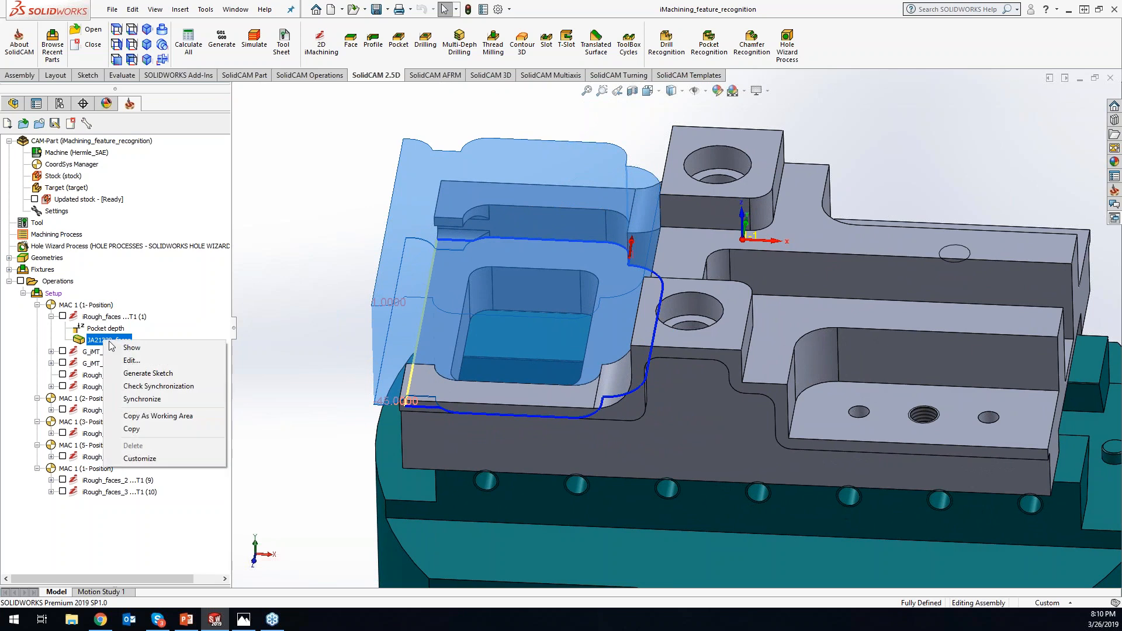
{"action": "left_click", "coordinate": [127, 360]}
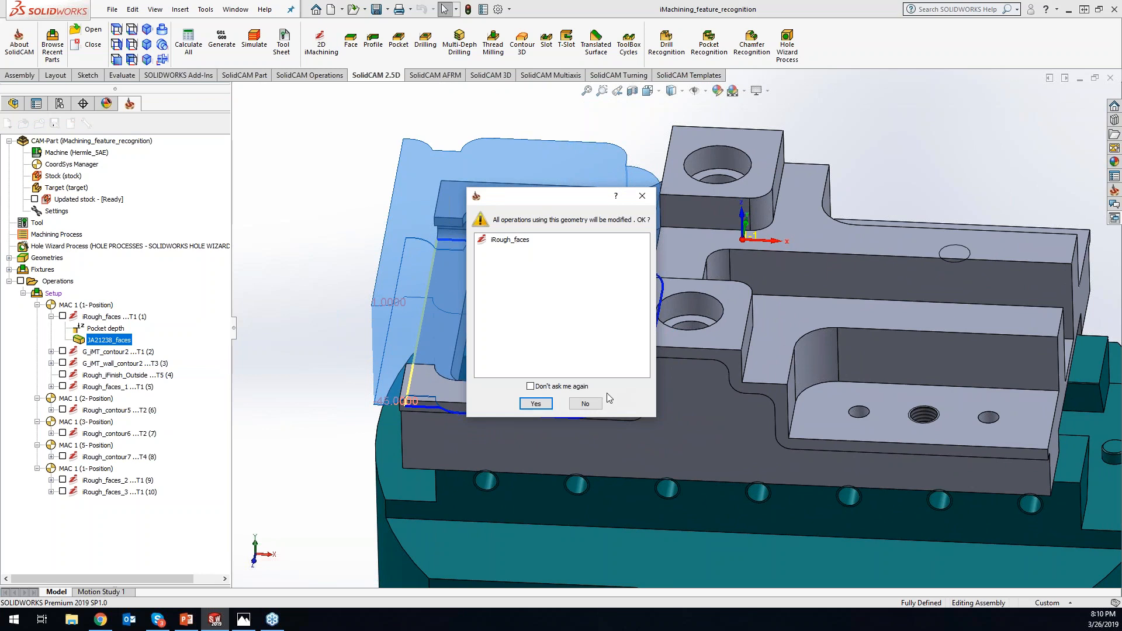
{"action": "left_click", "coordinate": [585, 404]}
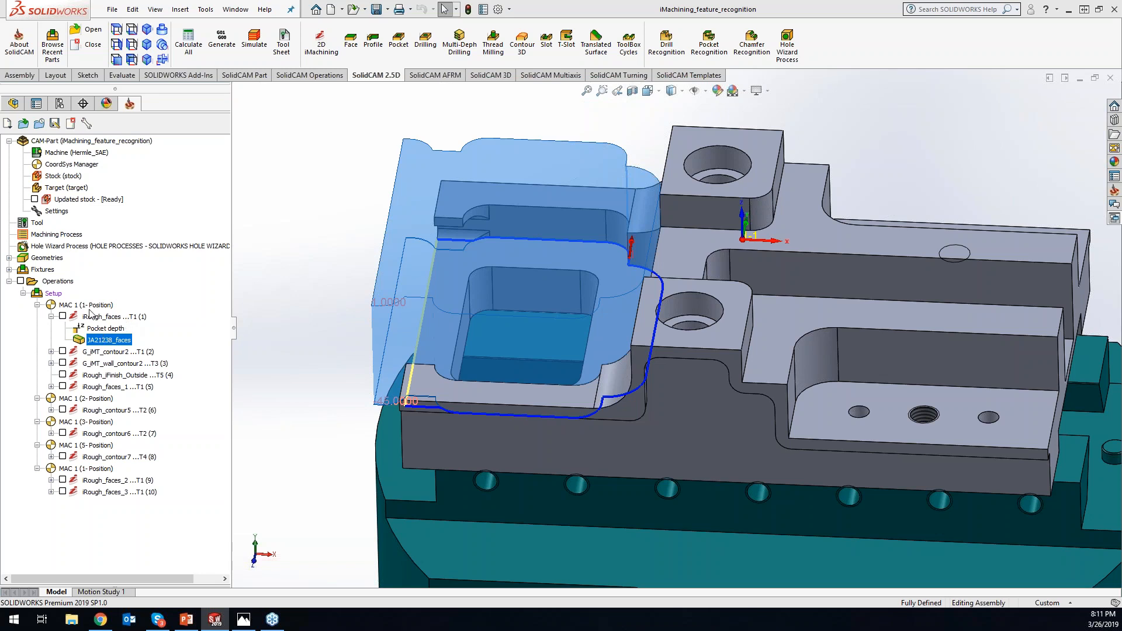
{"action": "right_click", "coordinate": [106, 343]}
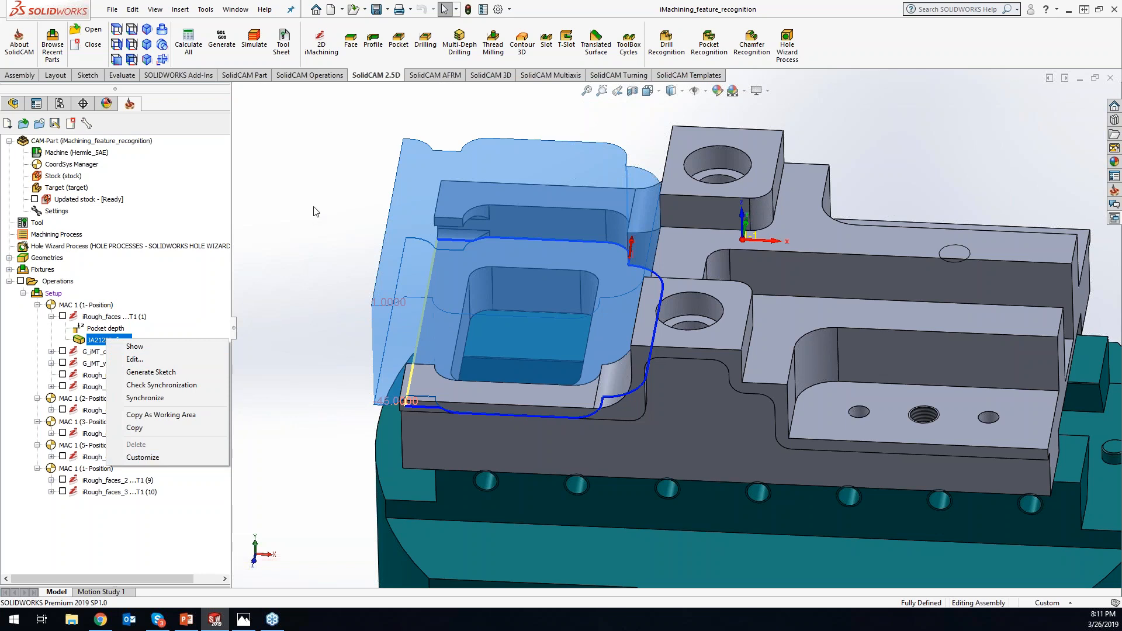
{"action": "left_click", "coordinate": [284, 217]}
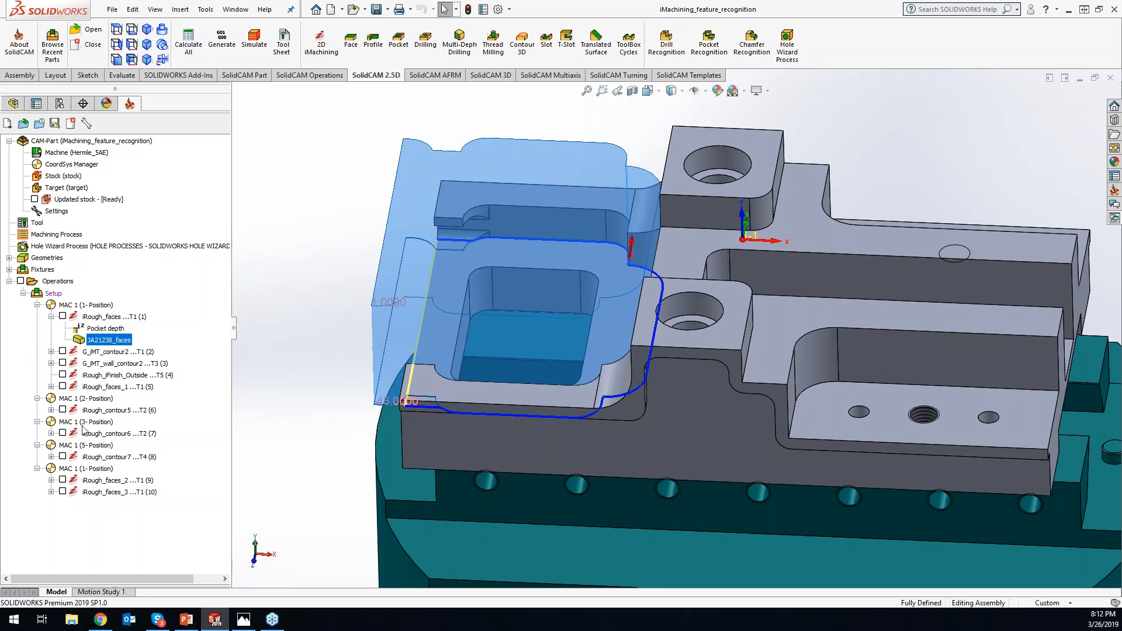
- Show the contour7 geometry of the iRough_contour7 operation and examine its two open pockets on the part
{"action": "left_click", "coordinate": [51, 456]}
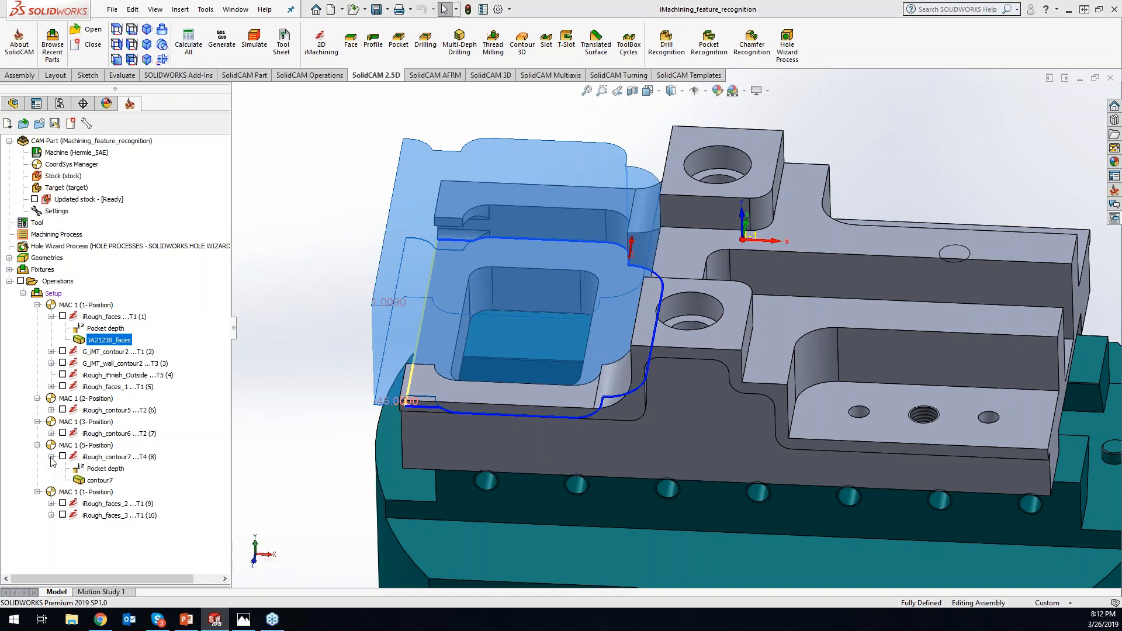
{"action": "left_click", "coordinate": [91, 483]}
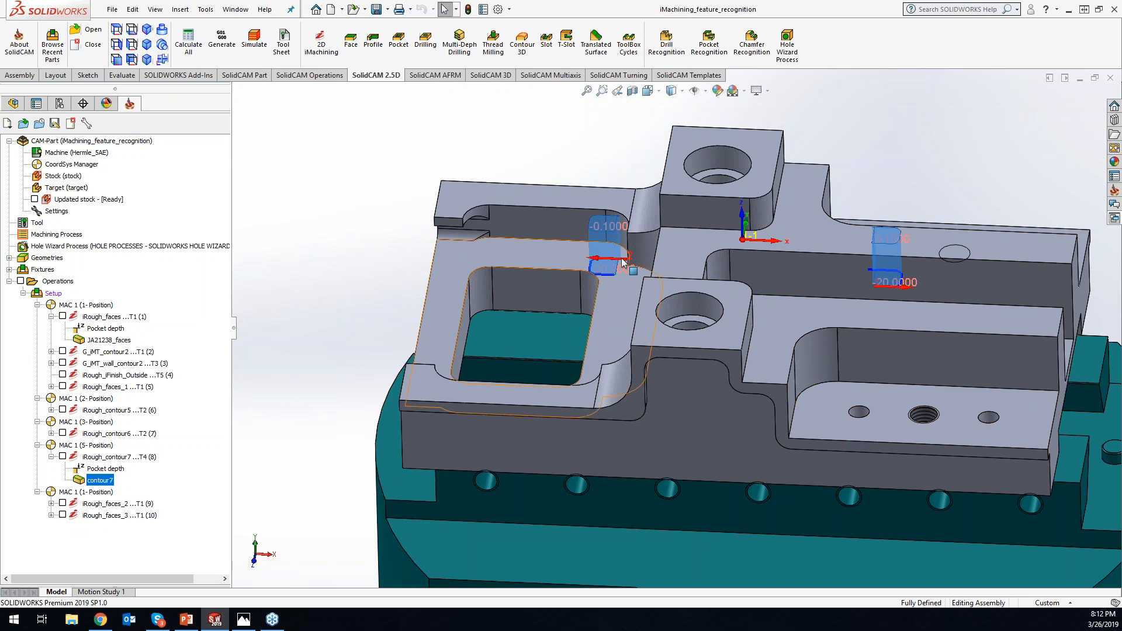
{"action": "middle_click_drag", "start_coordinate": [639, 317], "coordinate": [625, 221]}
- Open the contour7 geometry for editing, review its chain list and the commands for the second chain, and exit without changes
{"action": "right_click", "coordinate": [104, 480]}
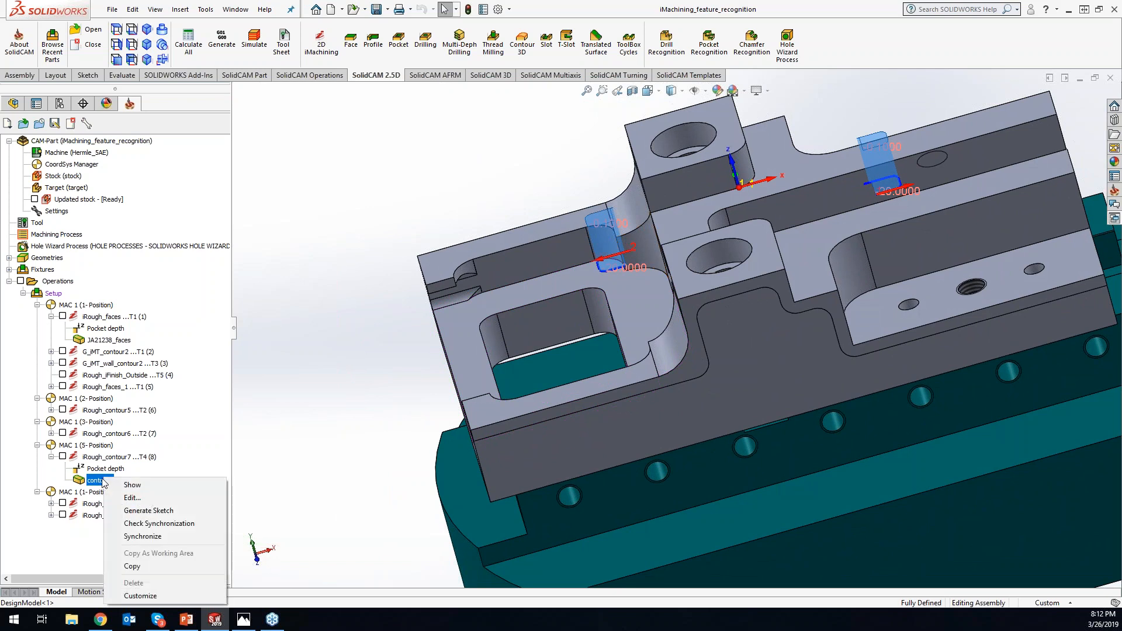
{"action": "left_click", "coordinate": [123, 499]}
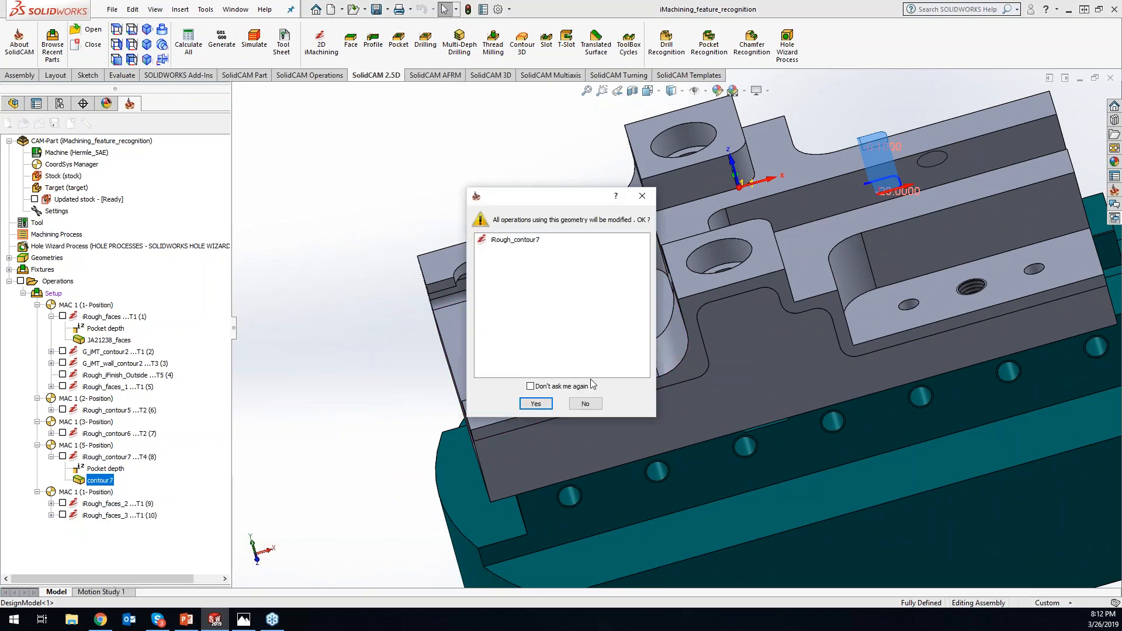
{"action": "left_click", "coordinate": [528, 405]}
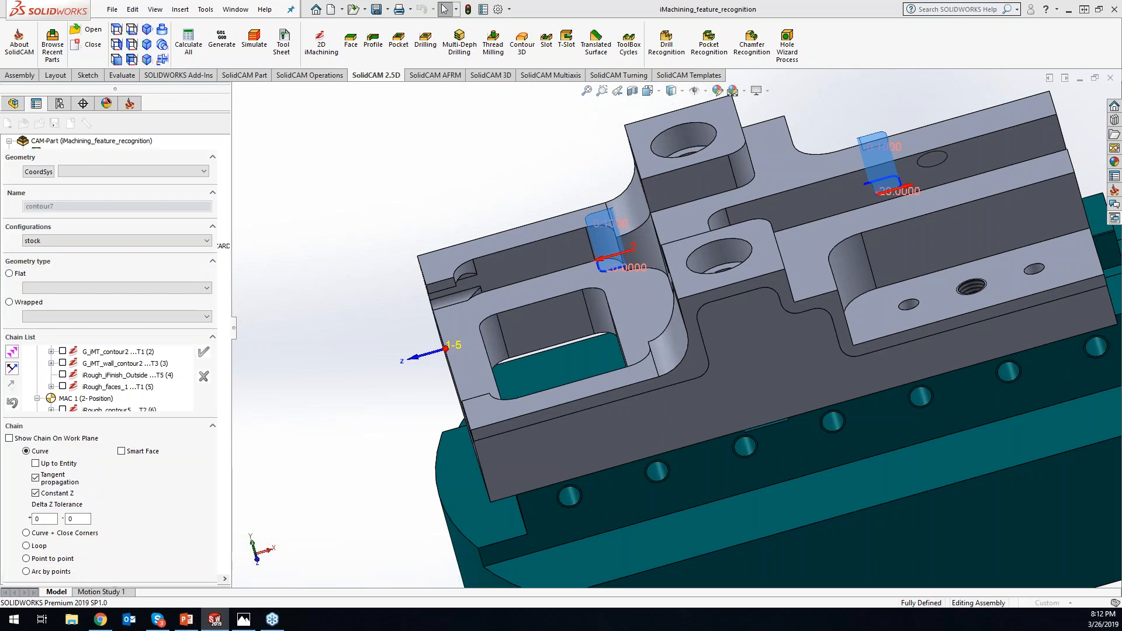
{"action": "left_click", "coordinate": [74, 388]}
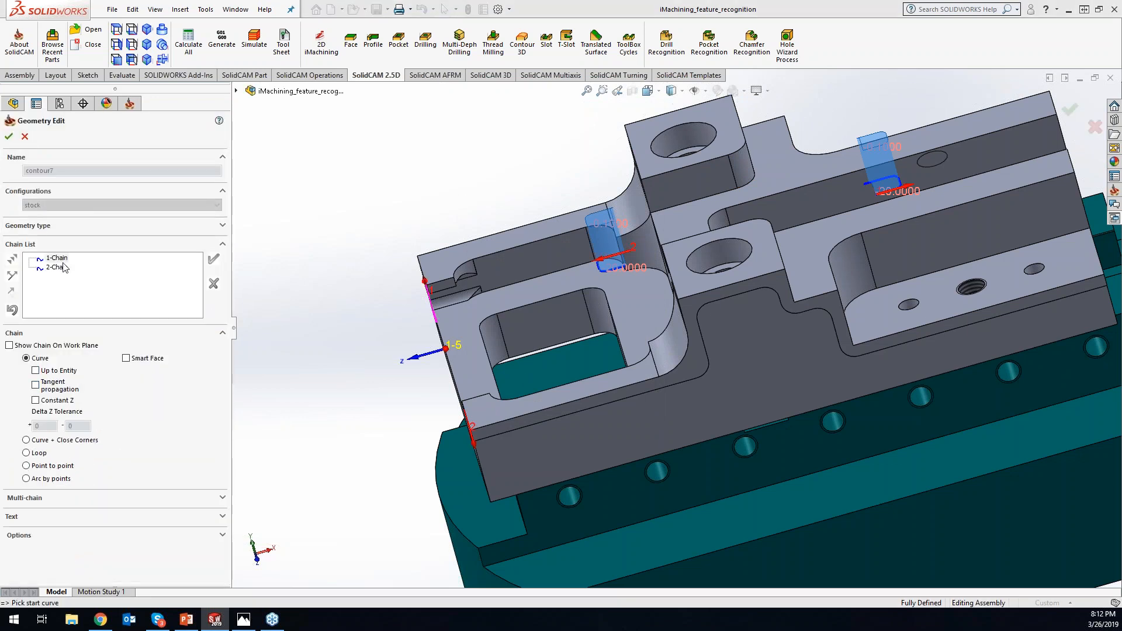
{"action": "right_click", "coordinate": [65, 268]}
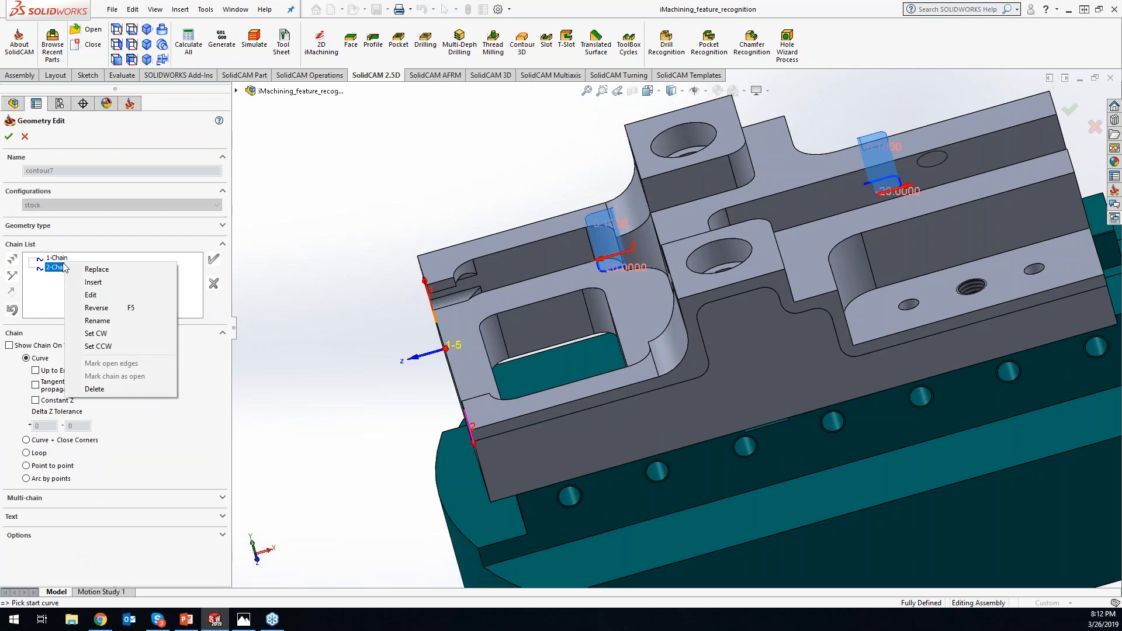
{"action": "left_click", "coordinate": [342, 381]}
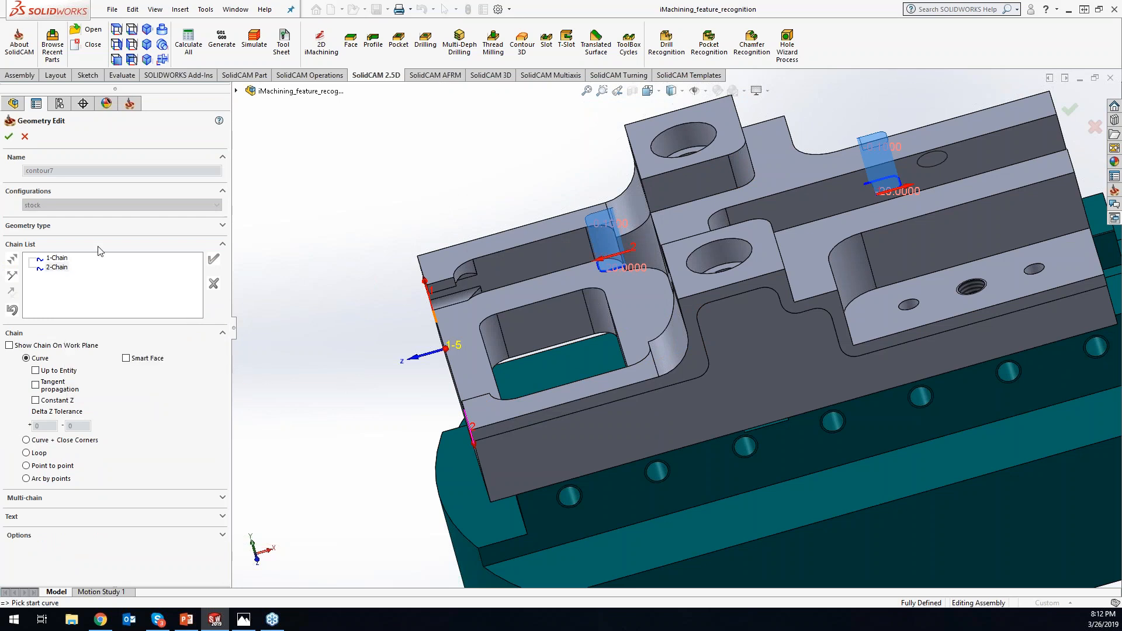
{"action": "left_click", "coordinate": [25, 137]}
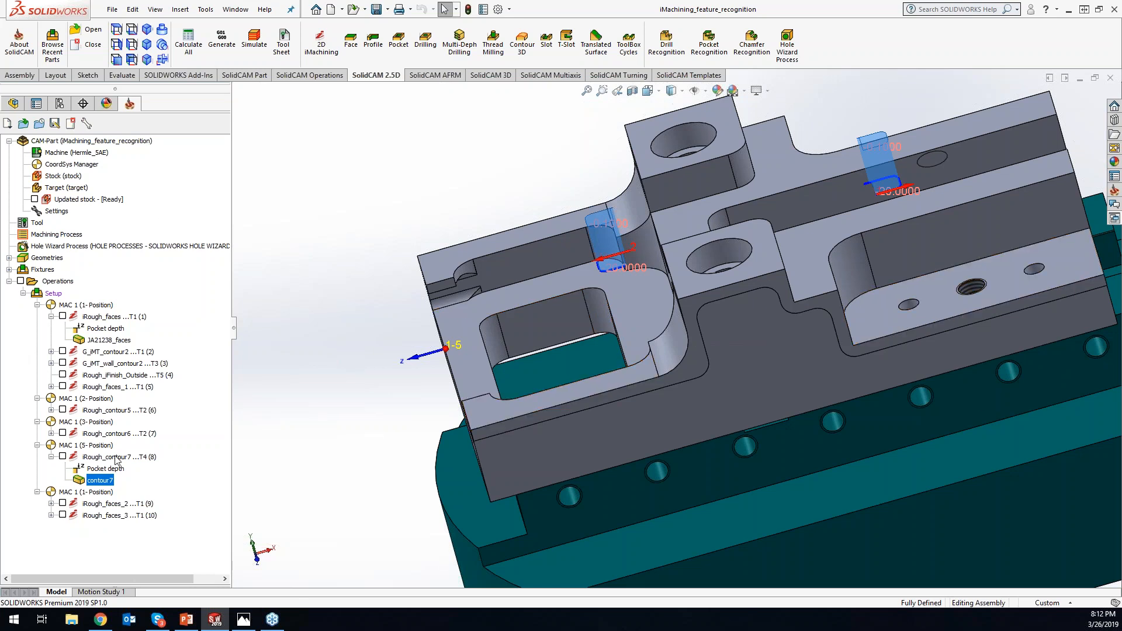
- Open the iRough_iFinish_Outside operation and review its feature recognition mode and the model choices for 3D model protection
{"action": "key", "text": "alt+Tab"}
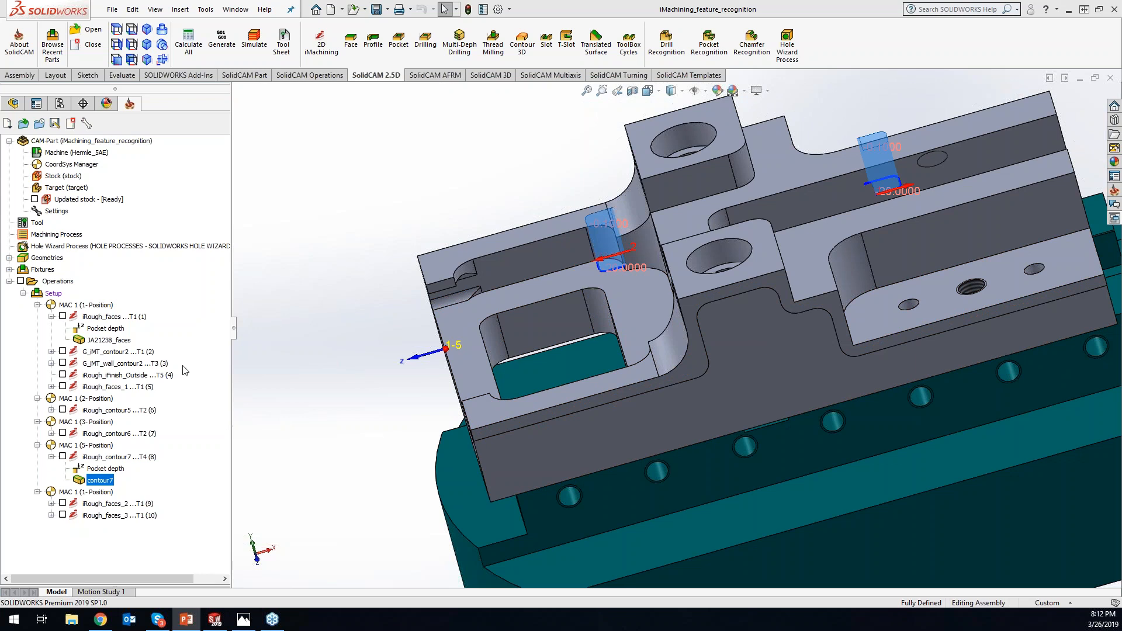
{"action": "left_click", "coordinate": [106, 377]}
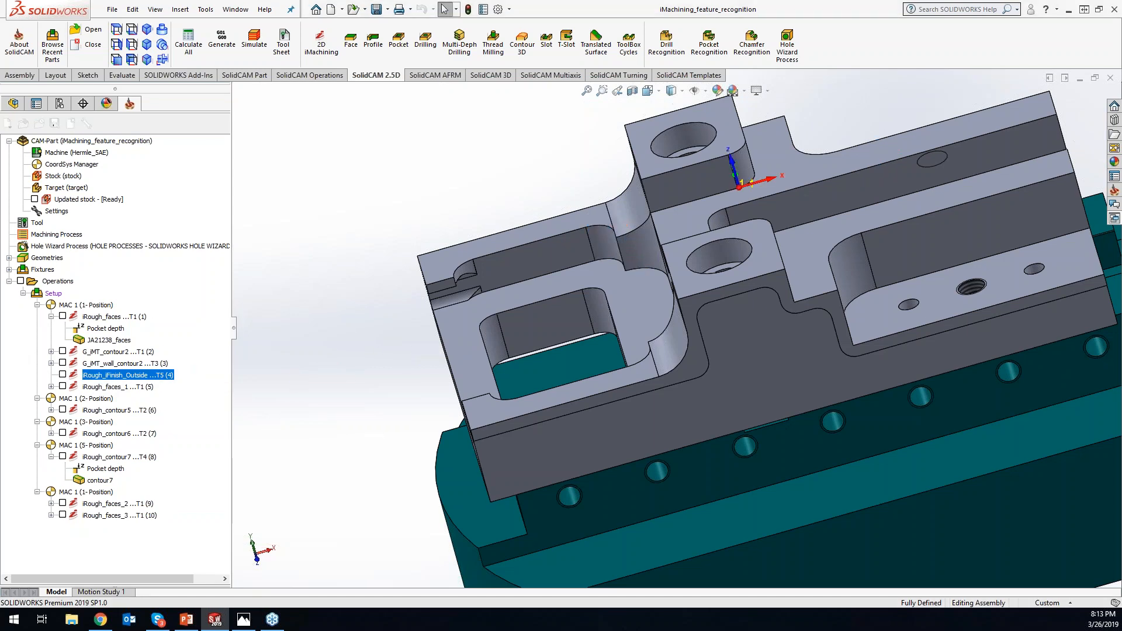
{"action": "double_click", "coordinate": [140, 378]}
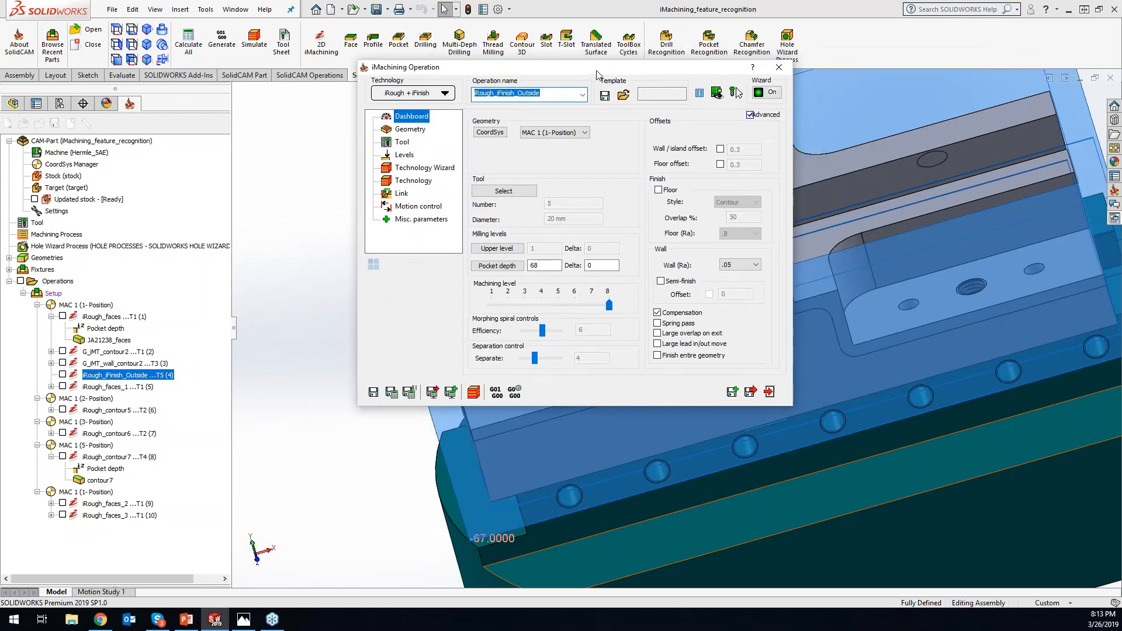
{"action": "left_click", "coordinate": [410, 129]}
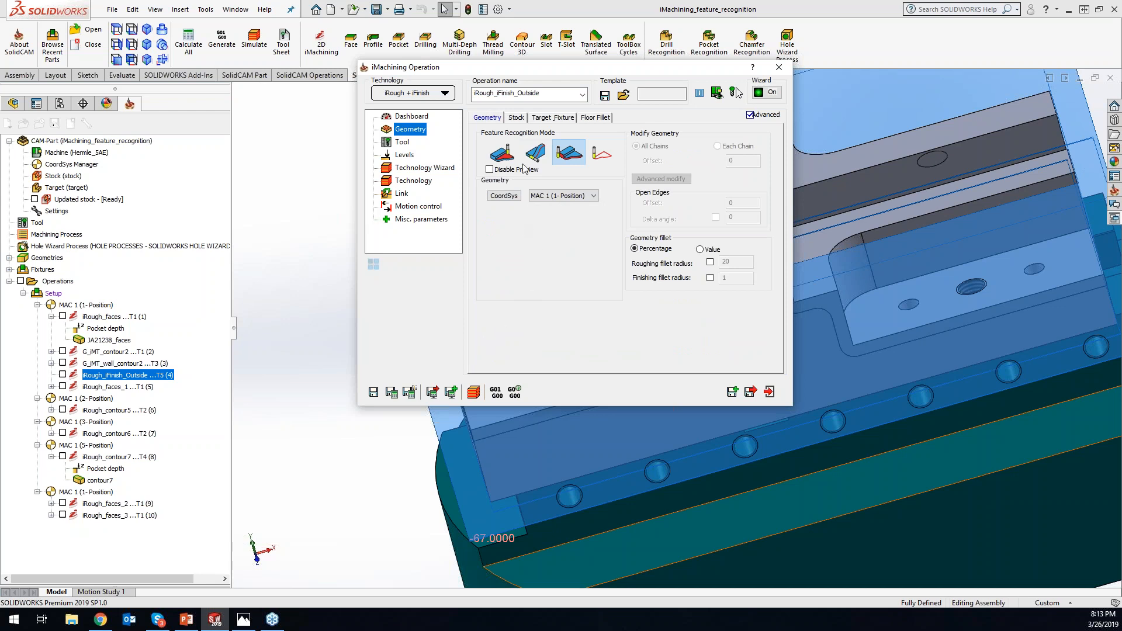
{"action": "left_click", "coordinate": [558, 119]}
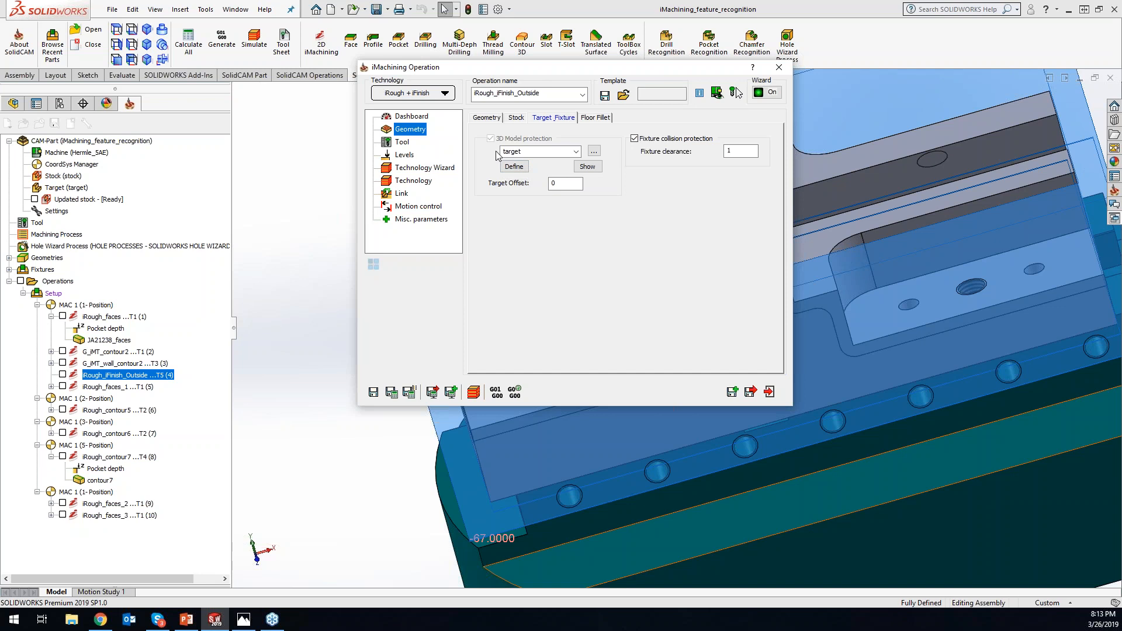
{"action": "left_click", "coordinate": [575, 152]}
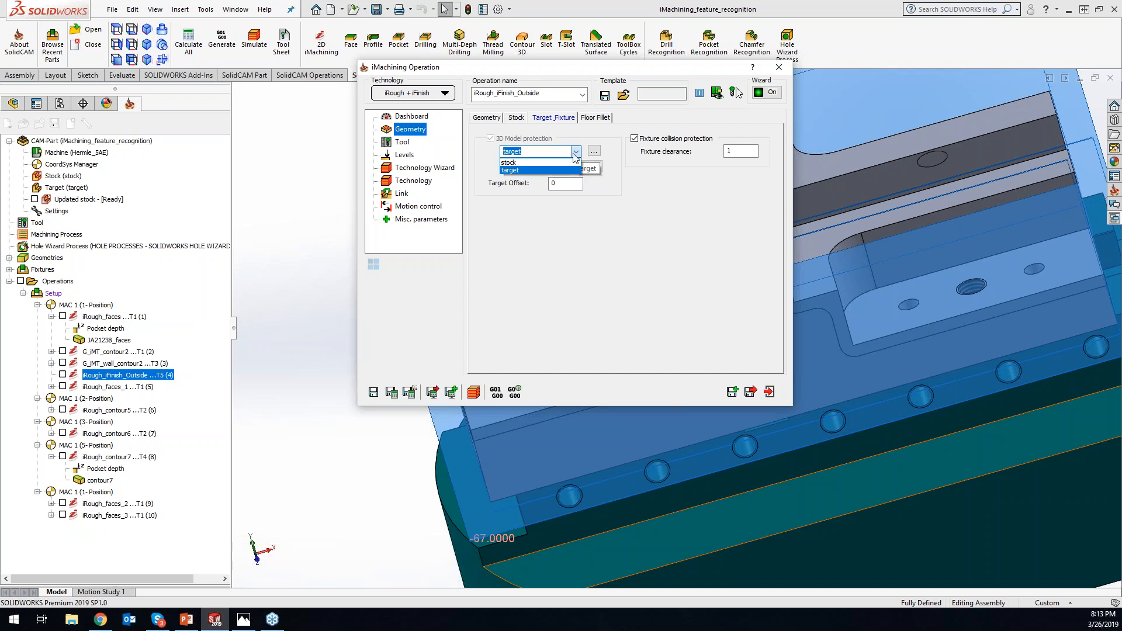
{"action": "left_click", "coordinate": [660, 271]}
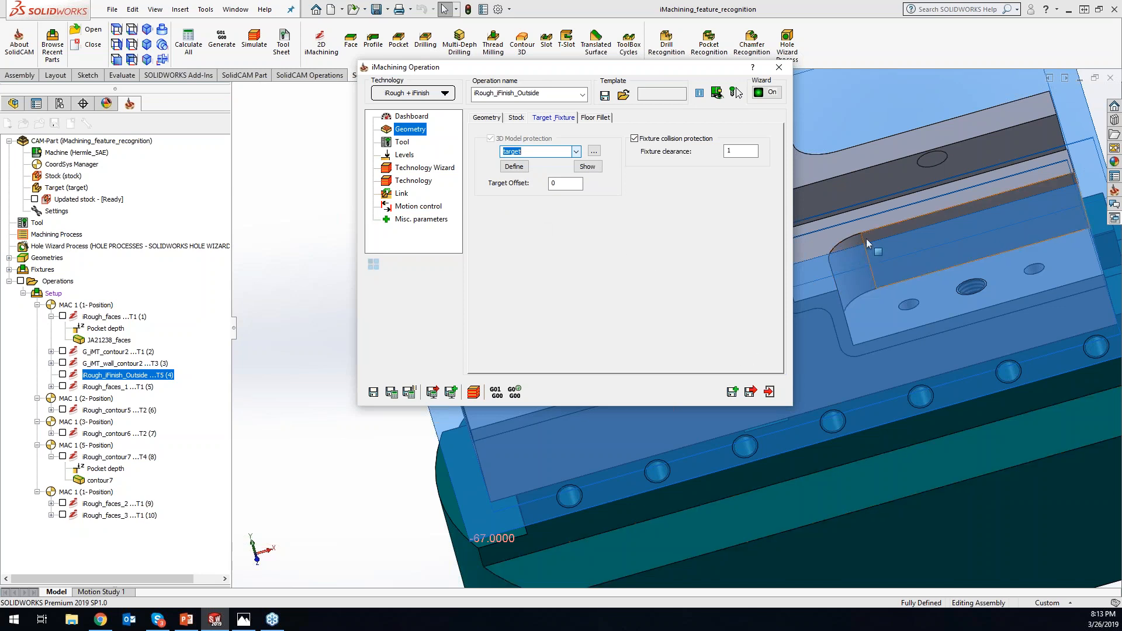
{"action": "left_click", "coordinate": [848, 244]}
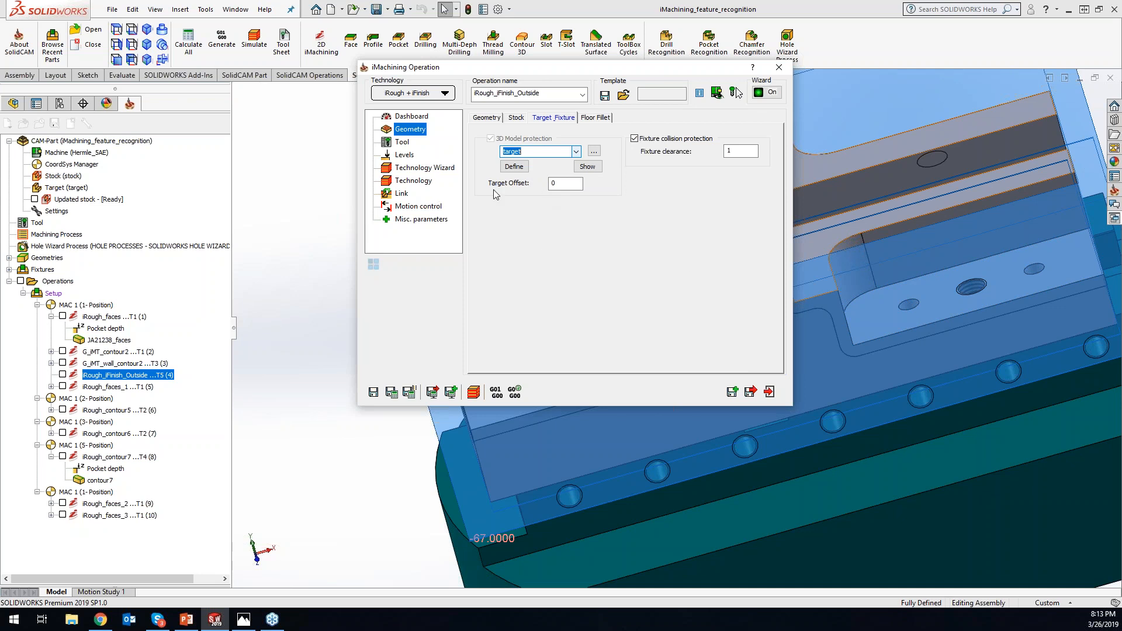
- Review the Target Offset setting, examine the machining volume preview around the part and fixture, and close the operation without saving
{"action": "left_click", "coordinate": [553, 182]}
{"action": "scroll", "coordinate": [995, 458], "scroll_direction": "up", "scroll_amount": 2}
{"action": "left_click_drag", "start_coordinate": [673, 71], "coordinate": [431, 76]}
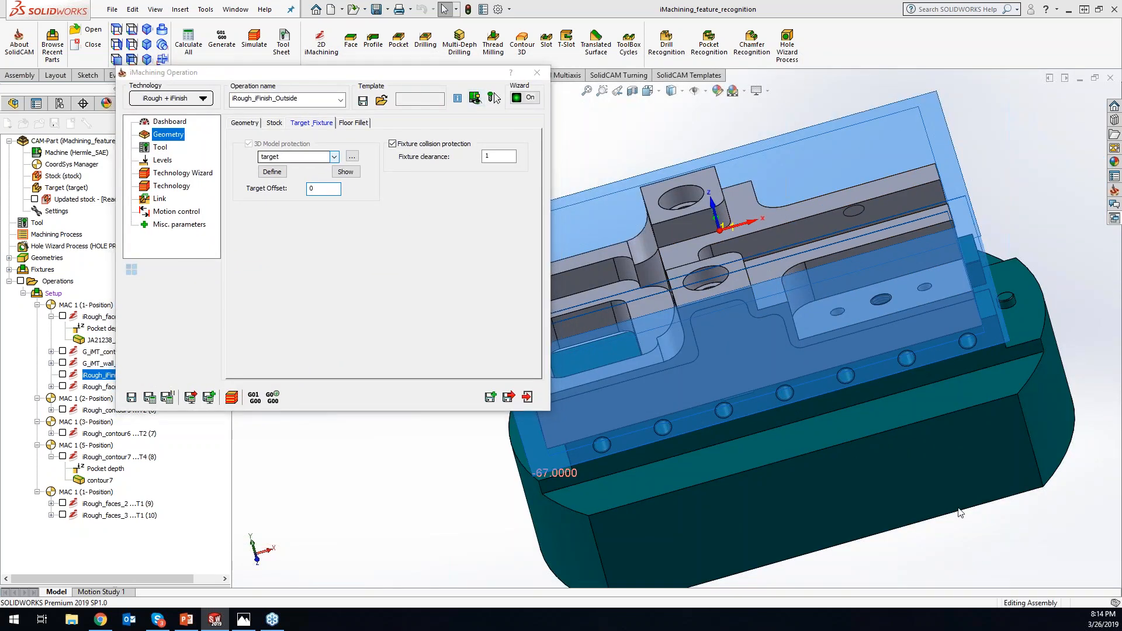
{"action": "middle_click_drag", "start_coordinate": [973, 412], "coordinate": [760, 286]}
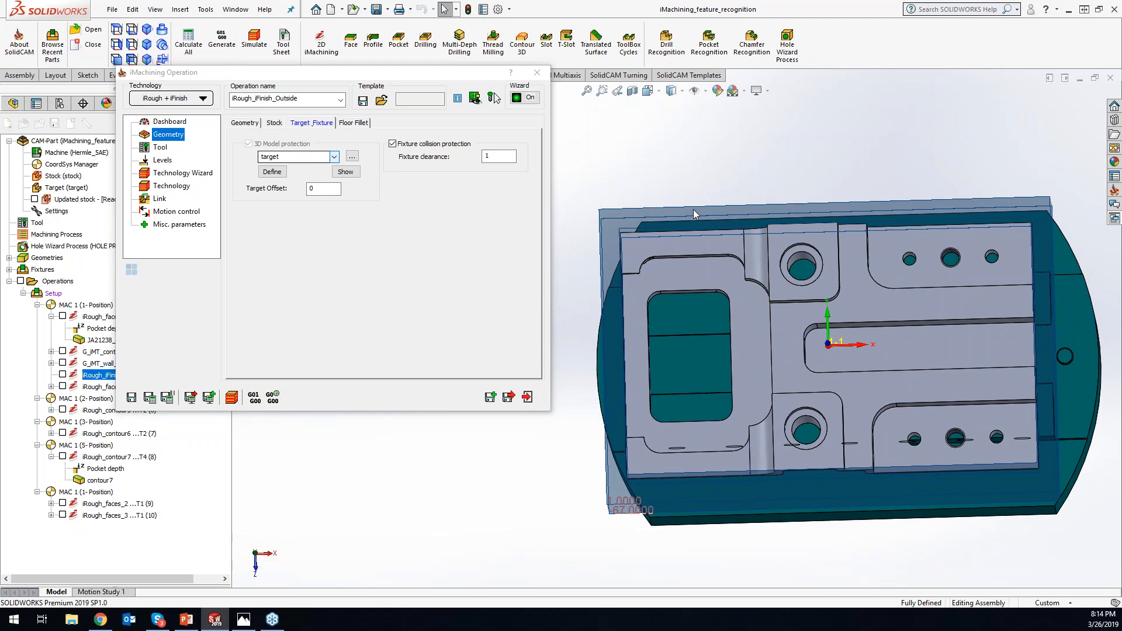
{"action": "left_click", "coordinate": [323, 188]}
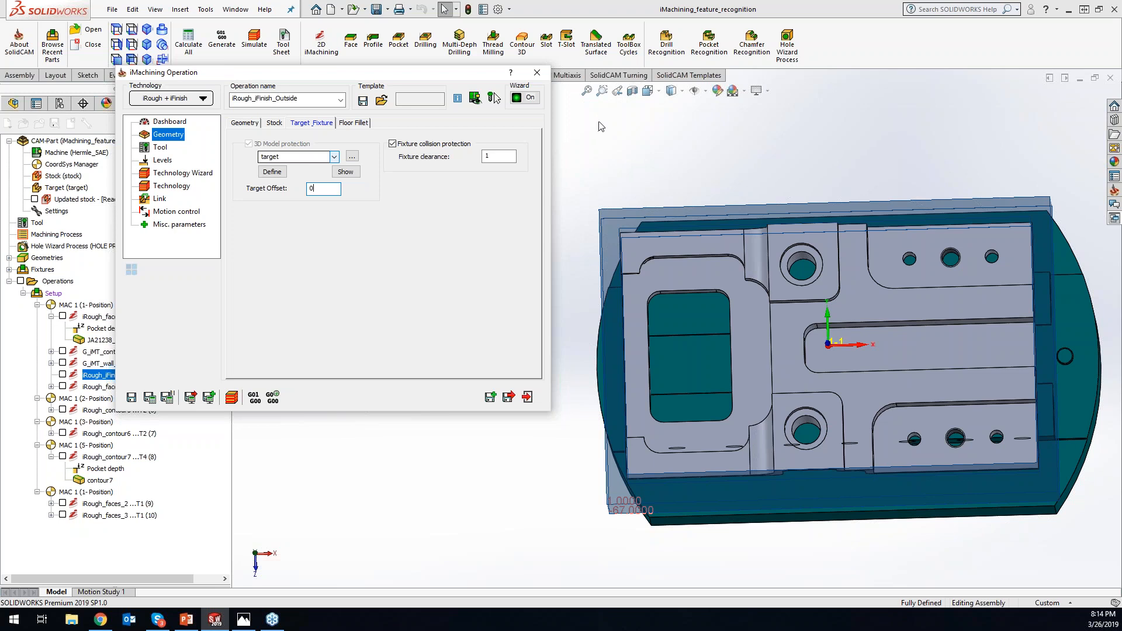
{"action": "left_click", "coordinate": [676, 137]}
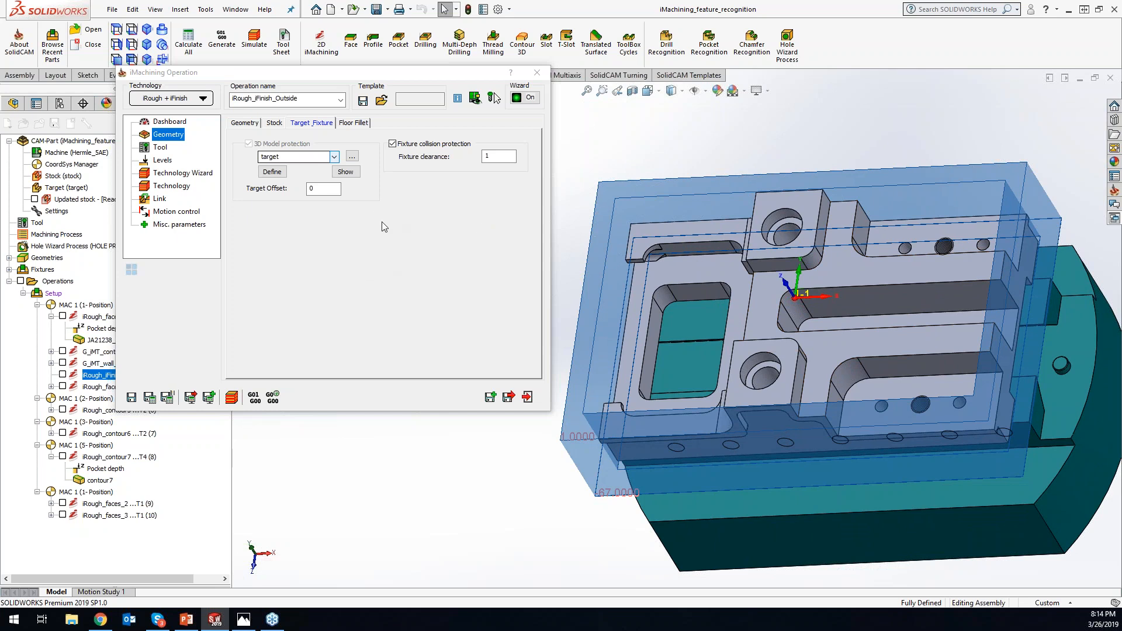
{"action": "left_click", "coordinate": [536, 72]}
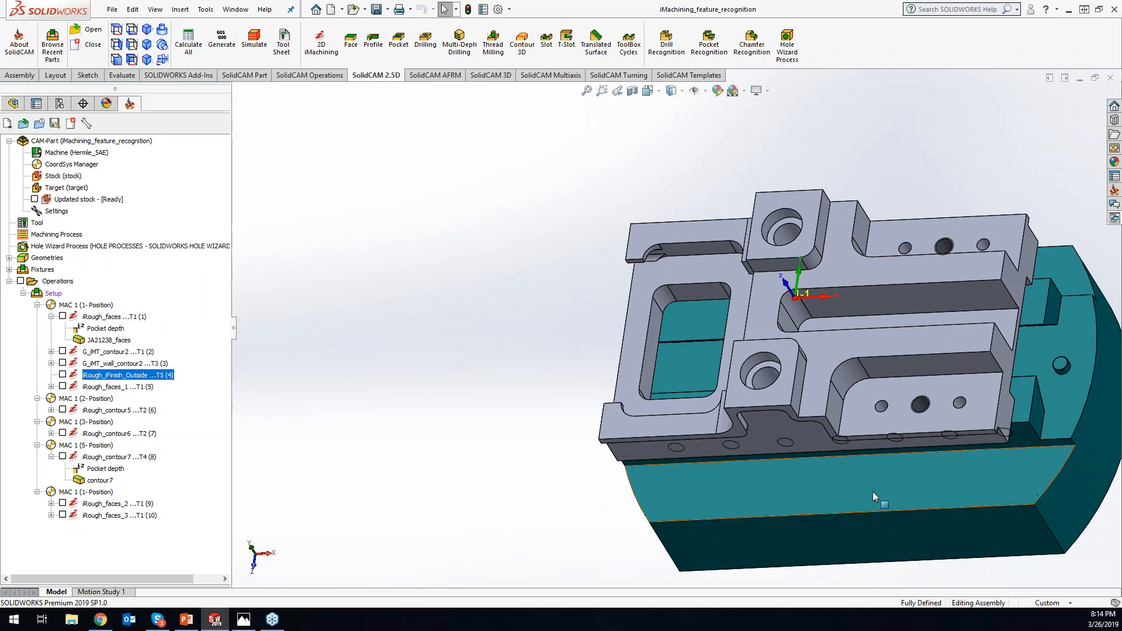
- Open the fixture component for in-place editing and select its small round pin, Boss-Extrude2
{"action": "right_click", "coordinate": [875, 484]}
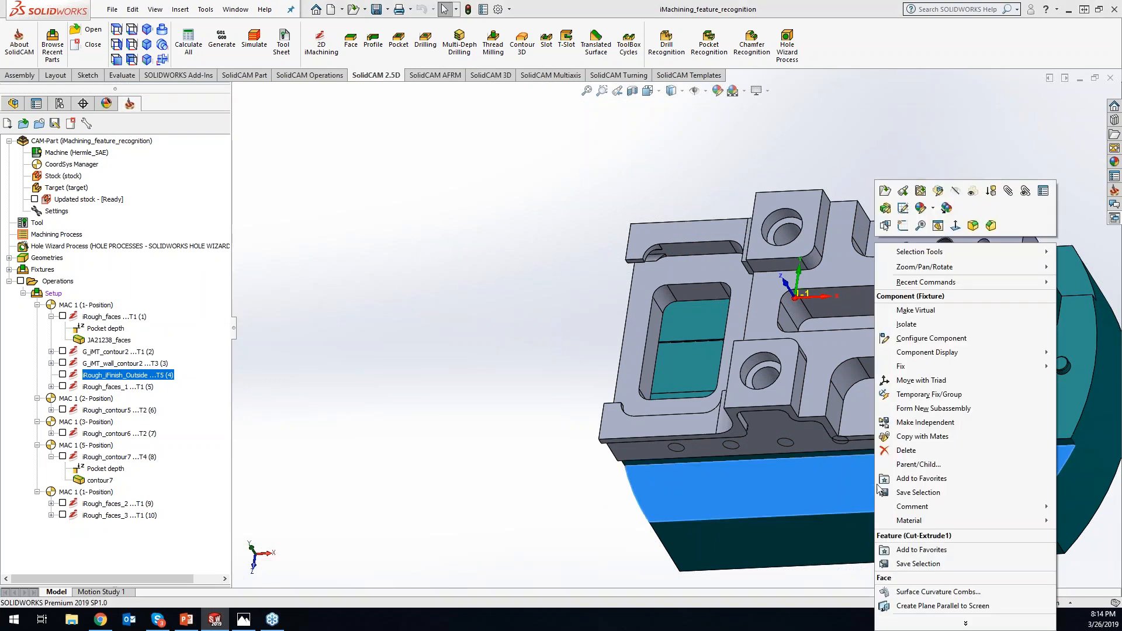
{"action": "left_click", "coordinate": [937, 191]}
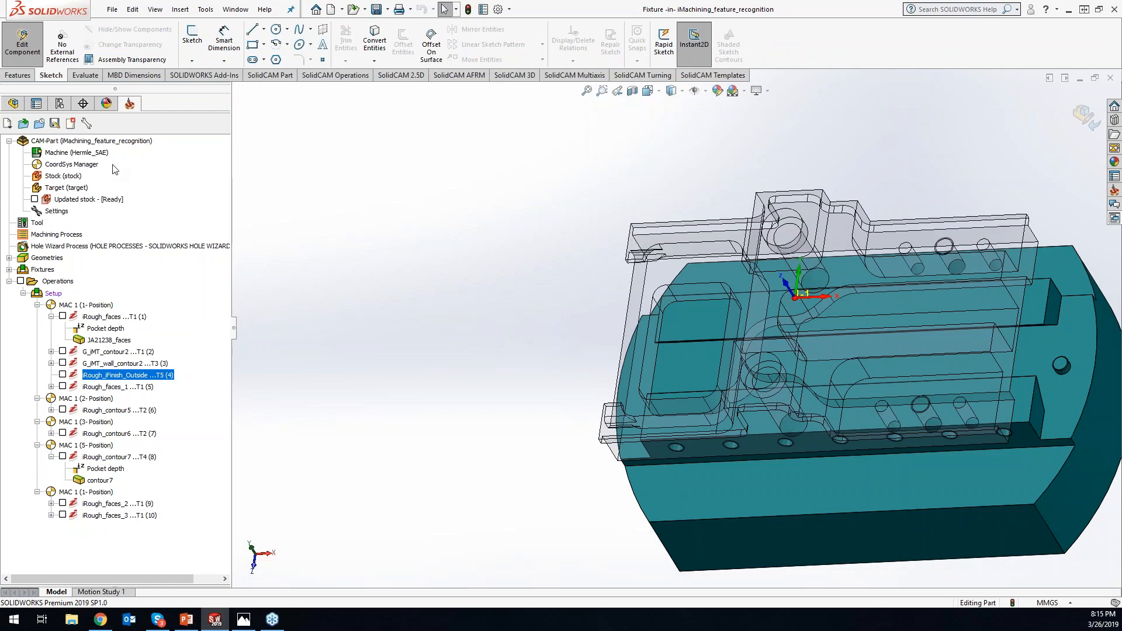
{"action": "left_click", "coordinate": [13, 103]}
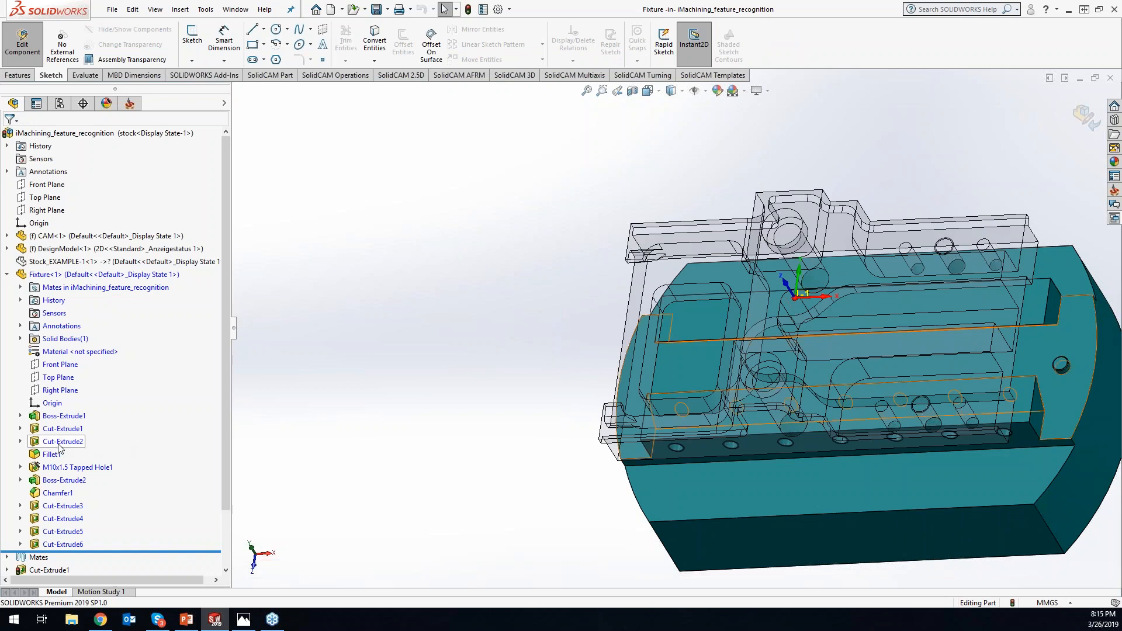
{"action": "scroll", "coordinate": [930, 352], "scroll_direction": "down", "scroll_amount": 5}
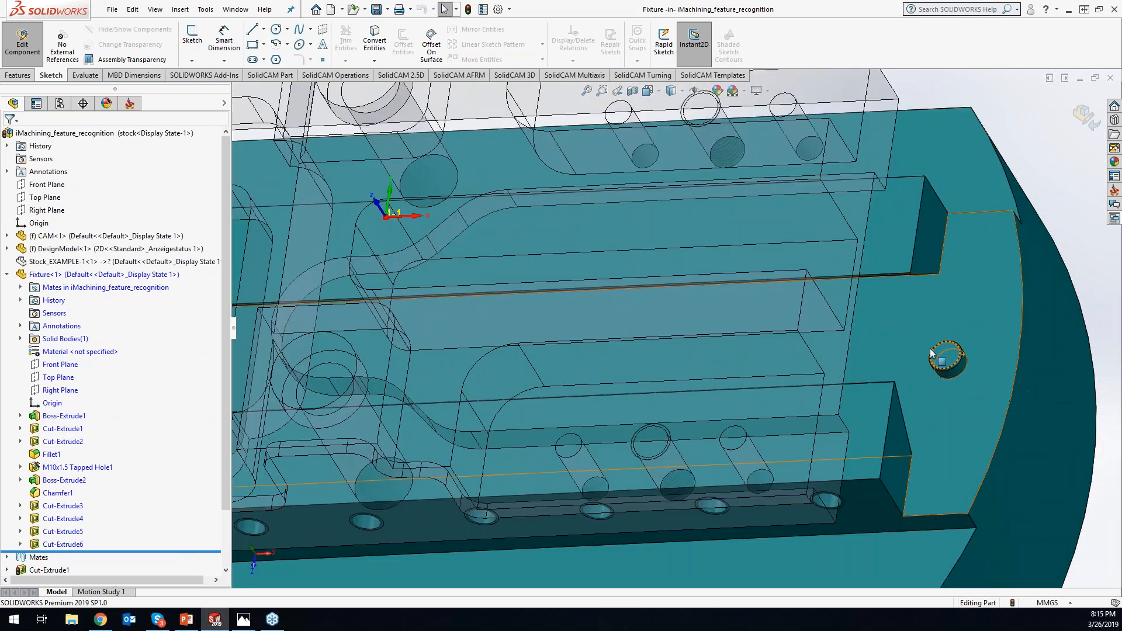
{"action": "left_click", "coordinate": [931, 352]}
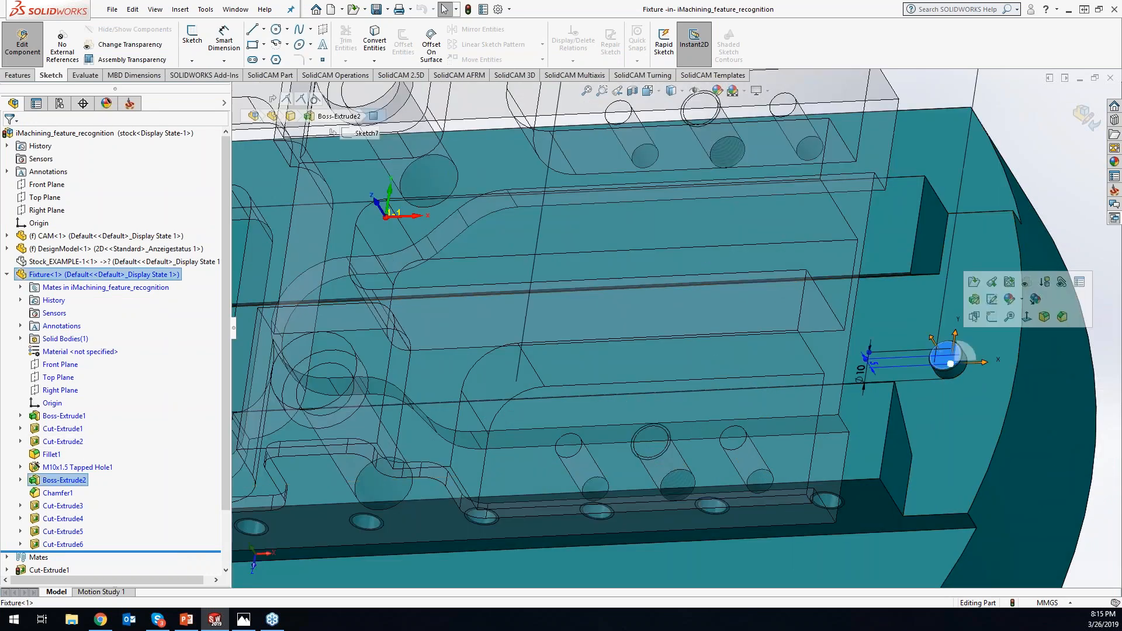
- Set the blind extrusion depth of the fixture's round pin to 85 mm and return to the assembly
{"action": "right_click", "coordinate": [72, 483]}
{"action": "left_click", "coordinate": [86, 371]}
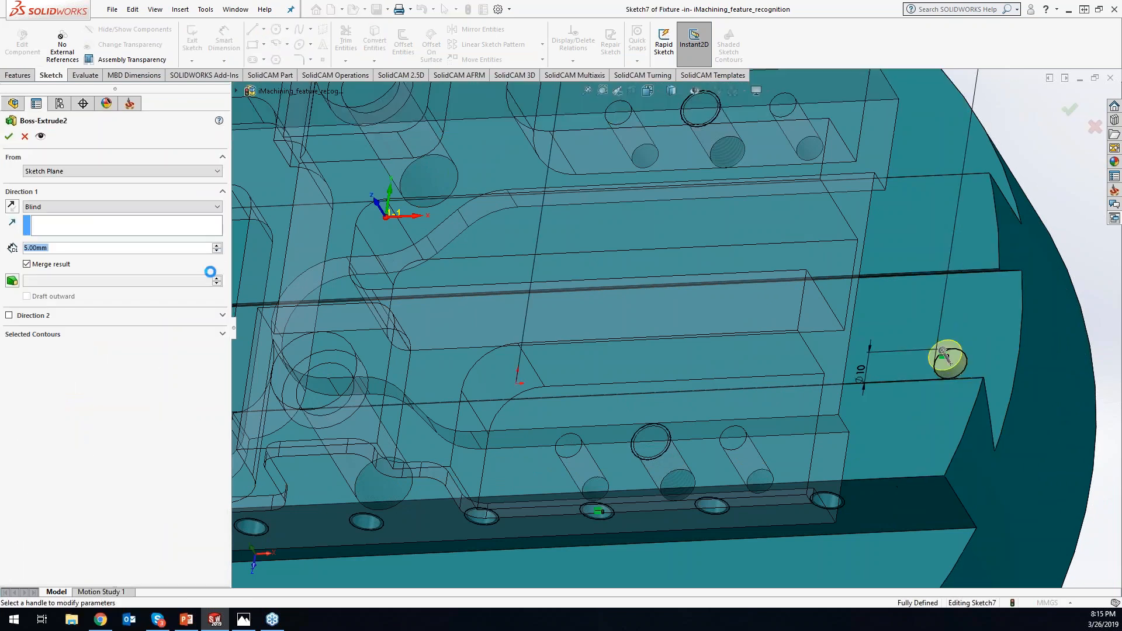
{"action": "left_click", "coordinate": [218, 246]}
{"action": "left_click", "coordinate": [218, 247]}
{"action": "left_click", "coordinate": [217, 246]}
{"action": "left_click", "coordinate": [218, 246]}
{"action": "left_click", "coordinate": [218, 246]}
{"action": "left_click", "coordinate": [218, 246]}
{"action": "left_click", "coordinate": [218, 246]}
{"action": "left_click", "coordinate": [218, 247]}
{"action": "middle_click_drag", "start_coordinate": [1085, 174], "coordinate": [1035, 169]}
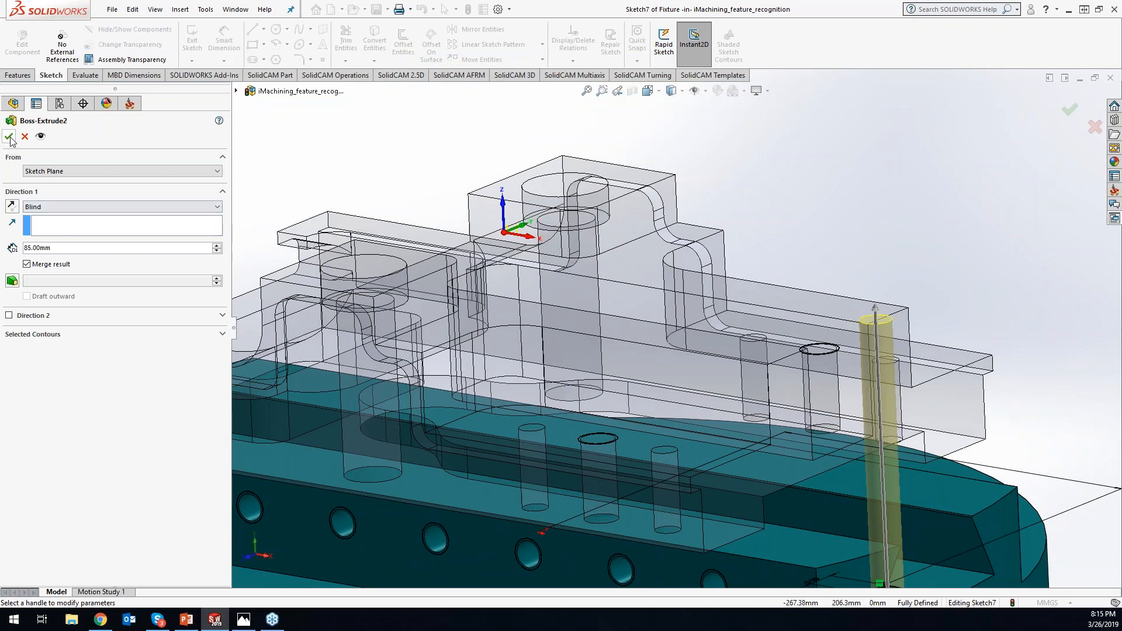
{"action": "left_click", "coordinate": [1070, 110]}
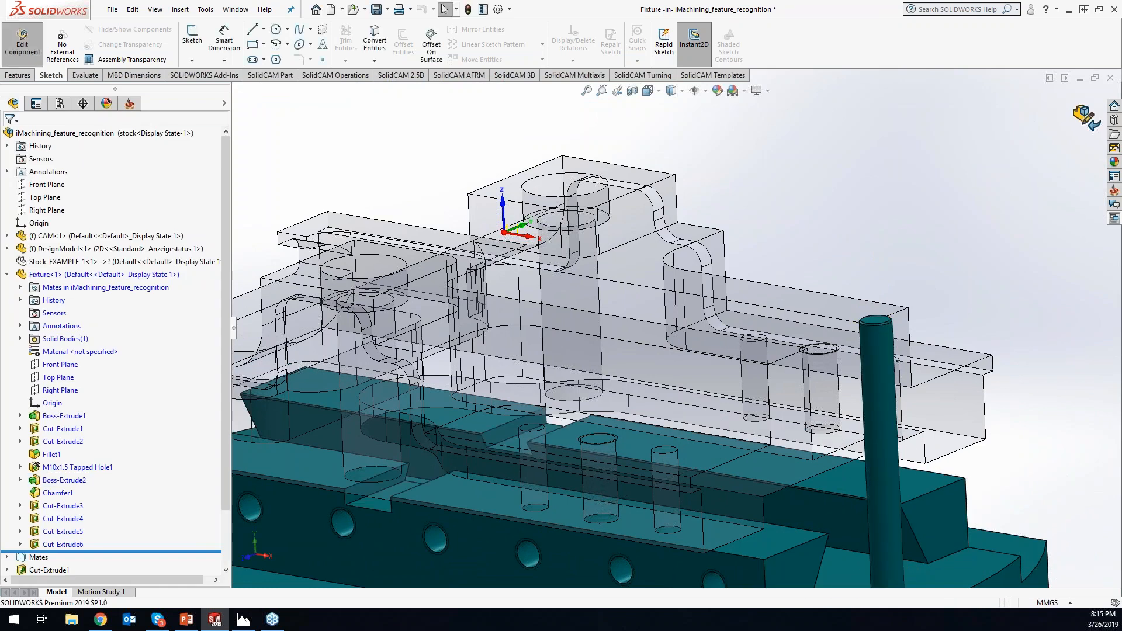
{"action": "left_click", "coordinate": [1086, 117]}
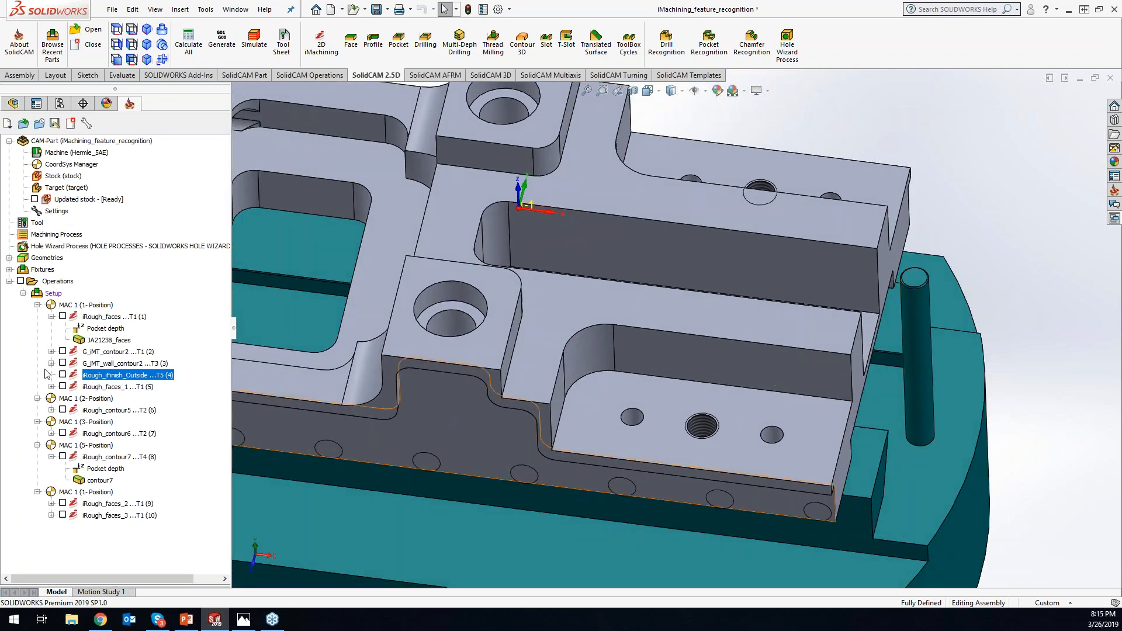
- Show the iRough_iFinish_Outside toolpath and define a new clamping fixture from the modified fixture solid
{"action": "left_click", "coordinate": [63, 375]}
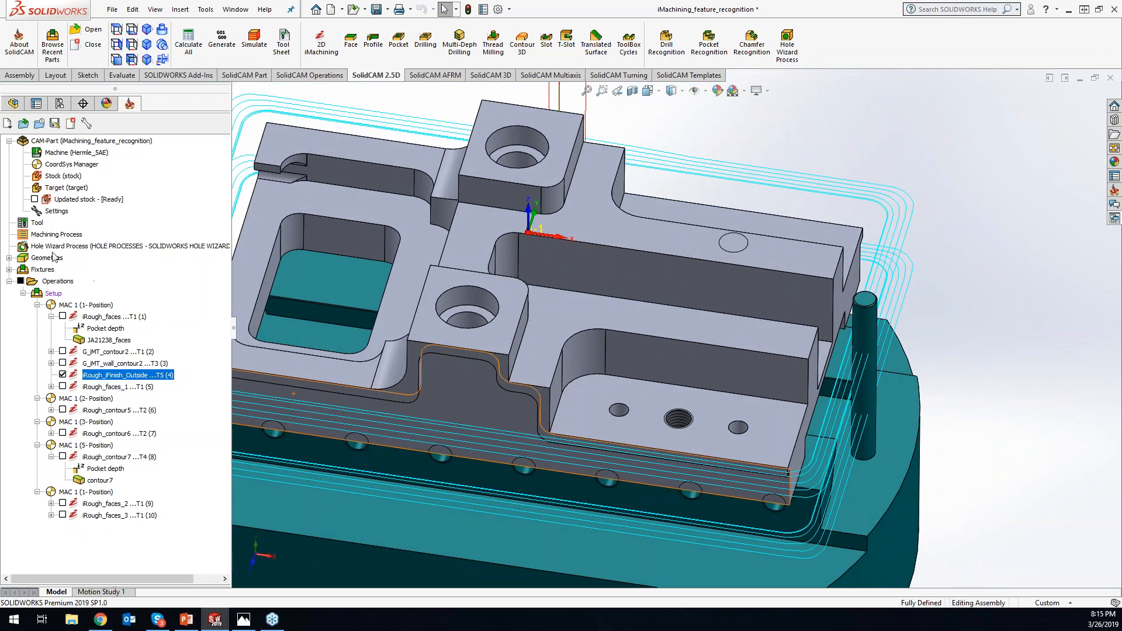
{"action": "right_click", "coordinate": [45, 273]}
{"action": "left_click", "coordinate": [81, 280]}
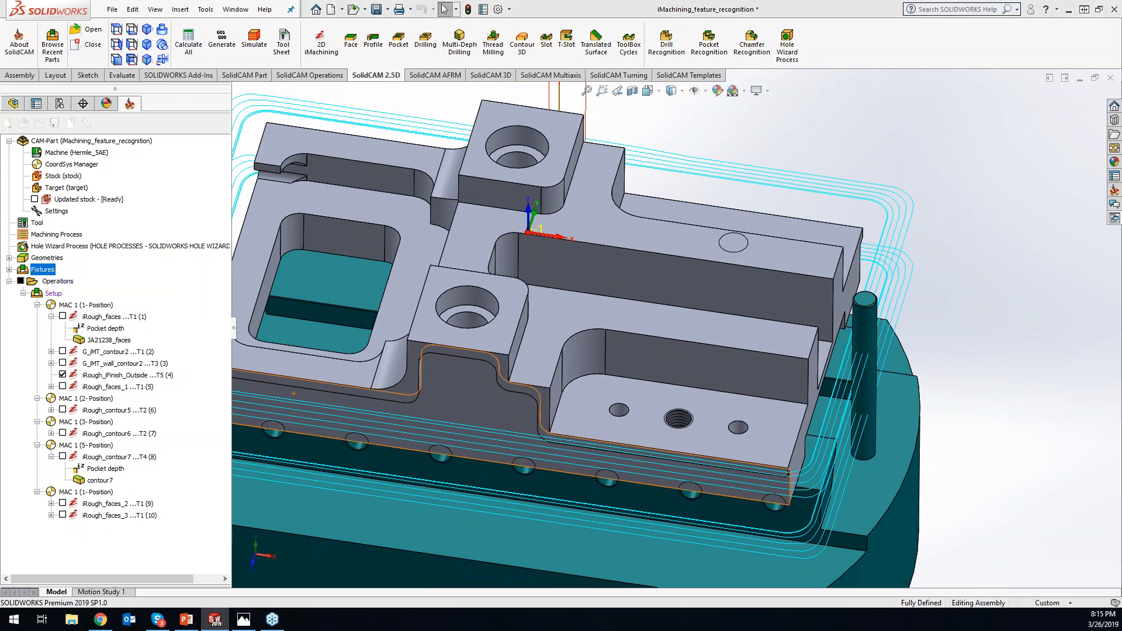
{"action": "left_click", "coordinate": [528, 538]}
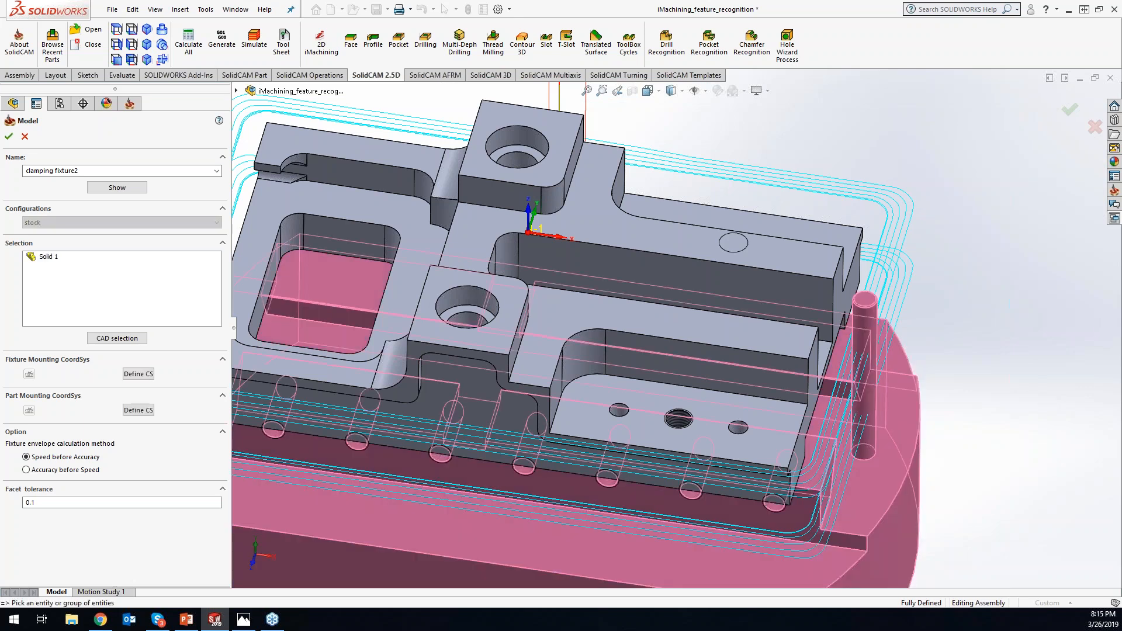
{"action": "left_click", "coordinate": [9, 136]}
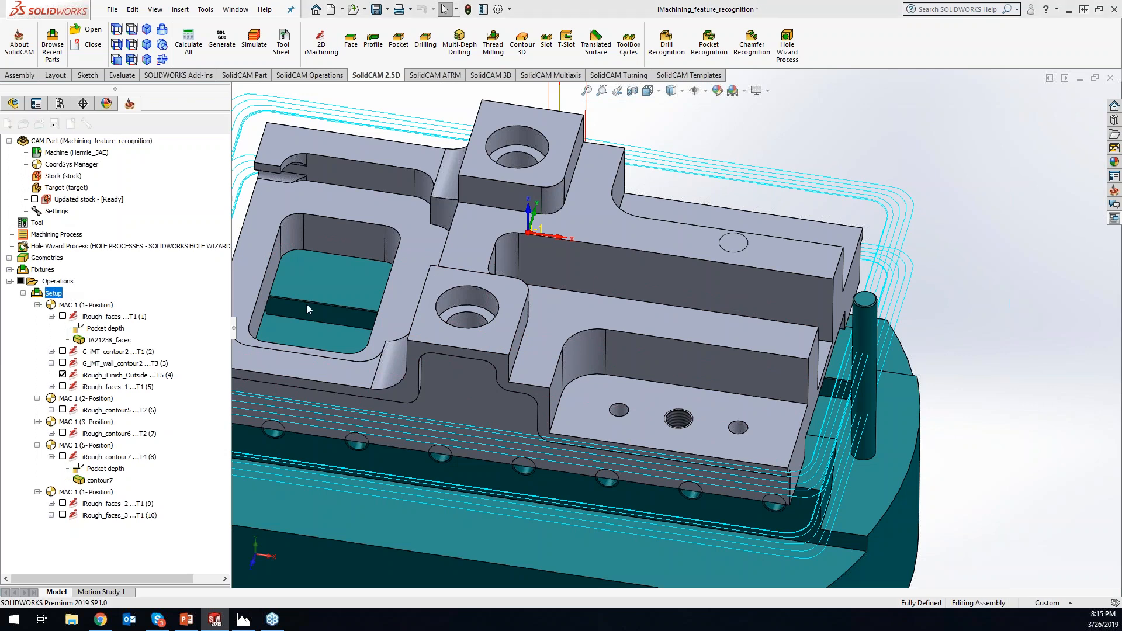
- Assign clamping fixture2 to the machine setup and recalculate all operations
{"action": "double_click", "coordinate": [53, 294]}
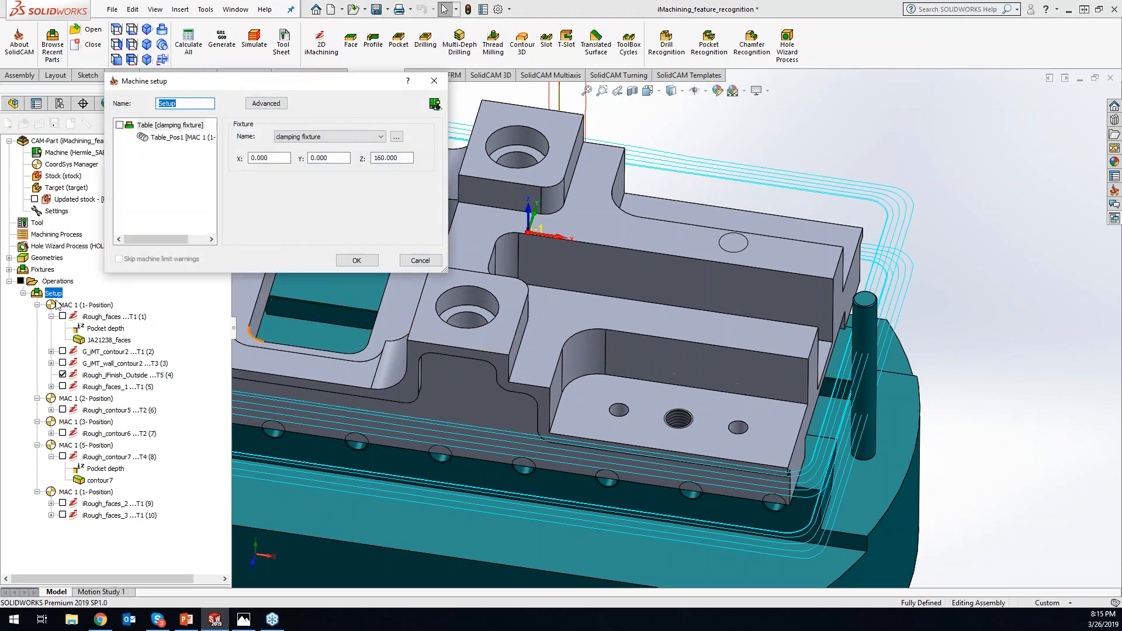
{"action": "left_click", "coordinate": [304, 137]}
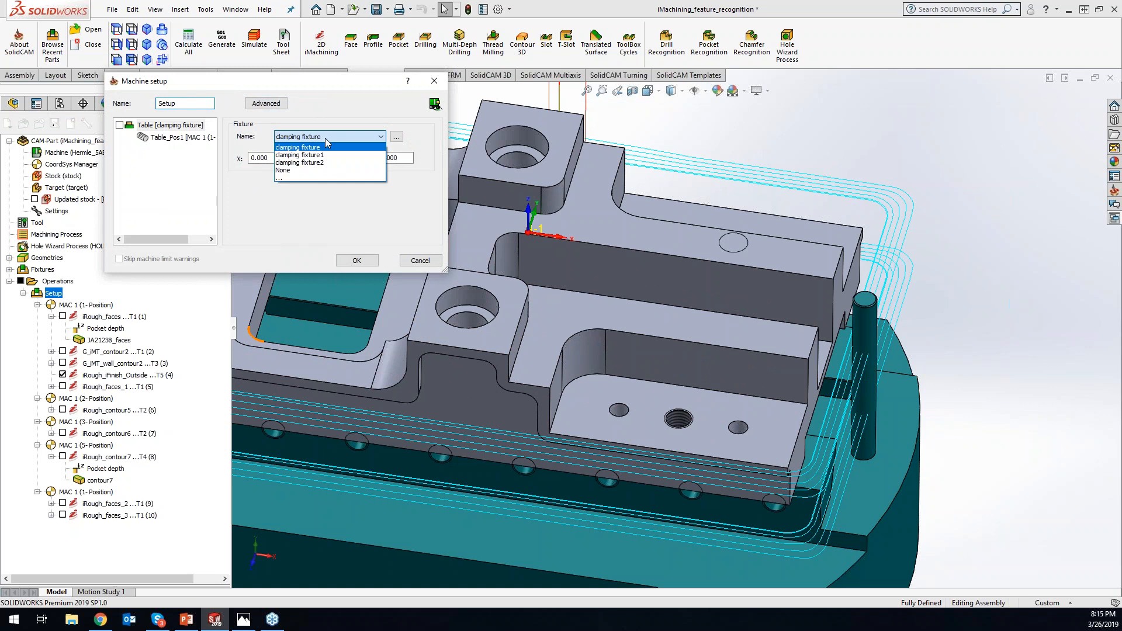
{"action": "left_click", "coordinate": [304, 153]}
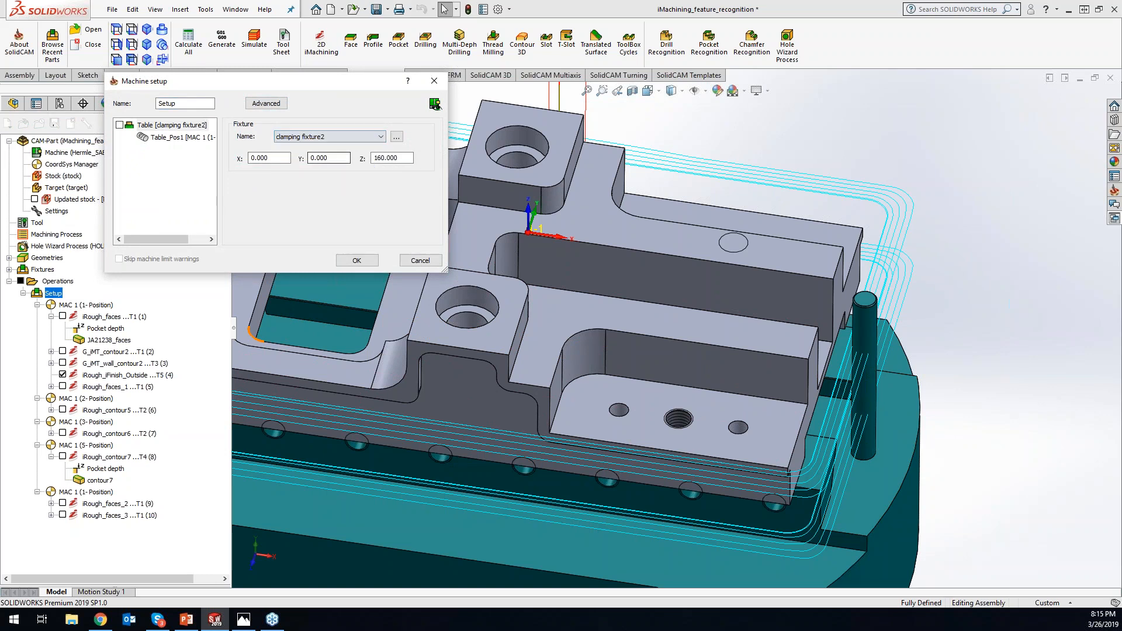
{"action": "left_click", "coordinate": [358, 260]}
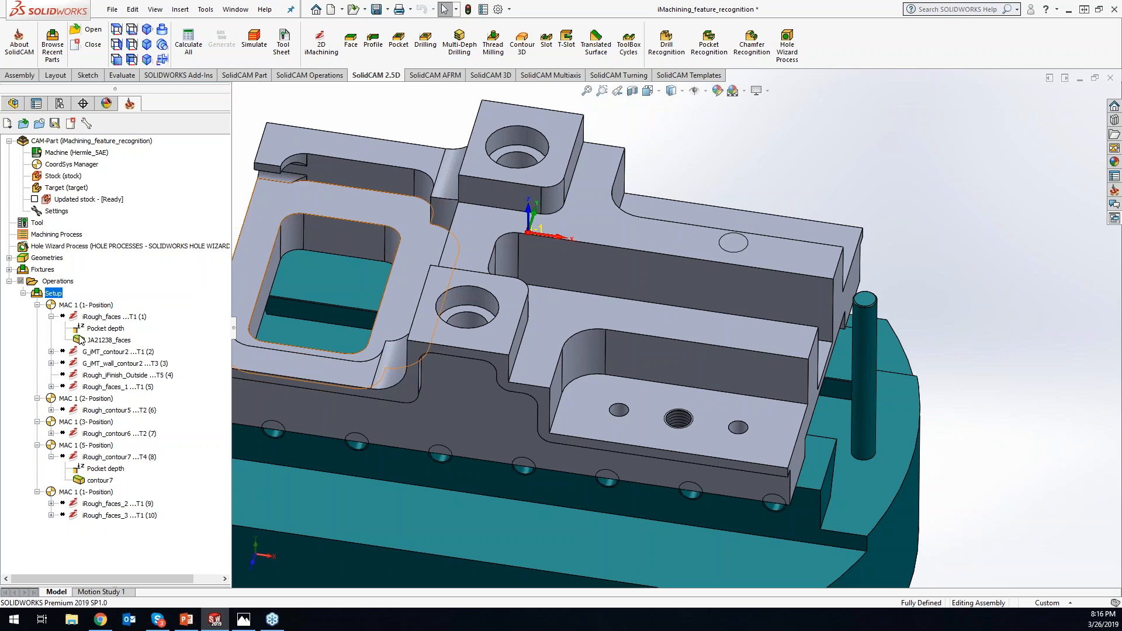
{"action": "left_click", "coordinate": [192, 49]}
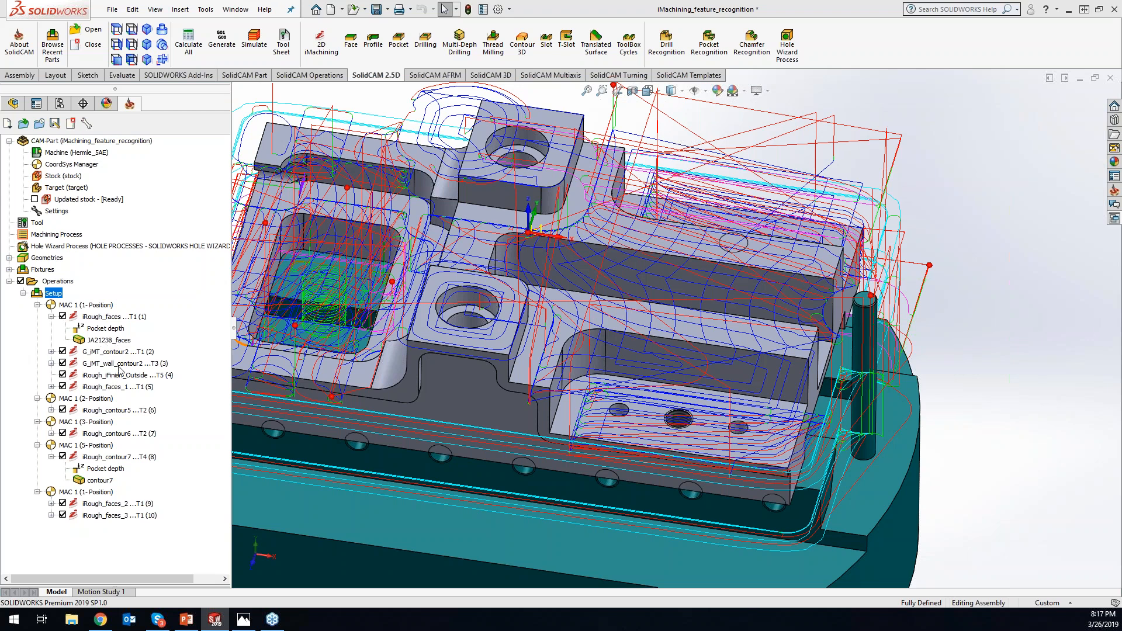
- Open iRough_iFinish_Outside, compare its feature recognition modes and their geometry settings, and exit without saving
{"action": "left_click", "coordinate": [106, 377]}
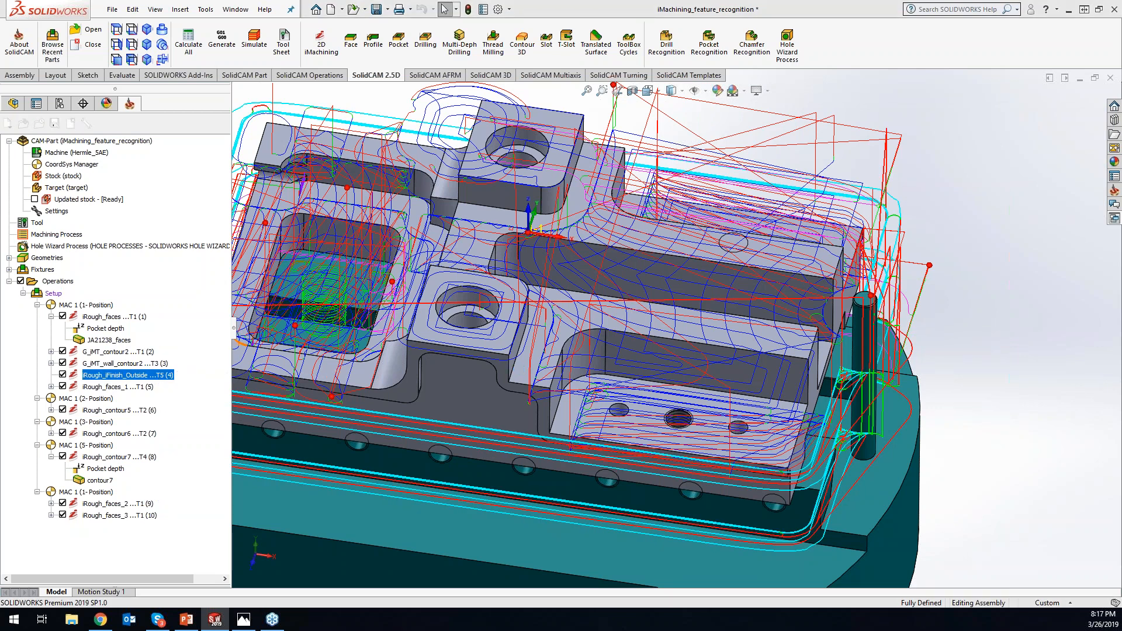
{"action": "double_click", "coordinate": [117, 374]}
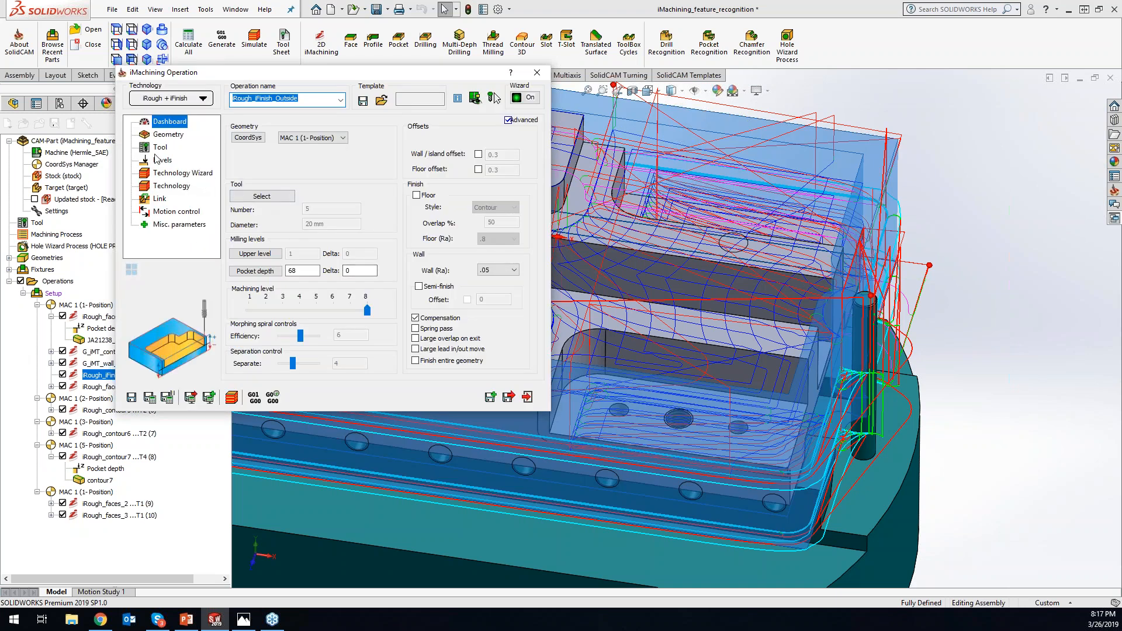
{"action": "left_click", "coordinate": [166, 135]}
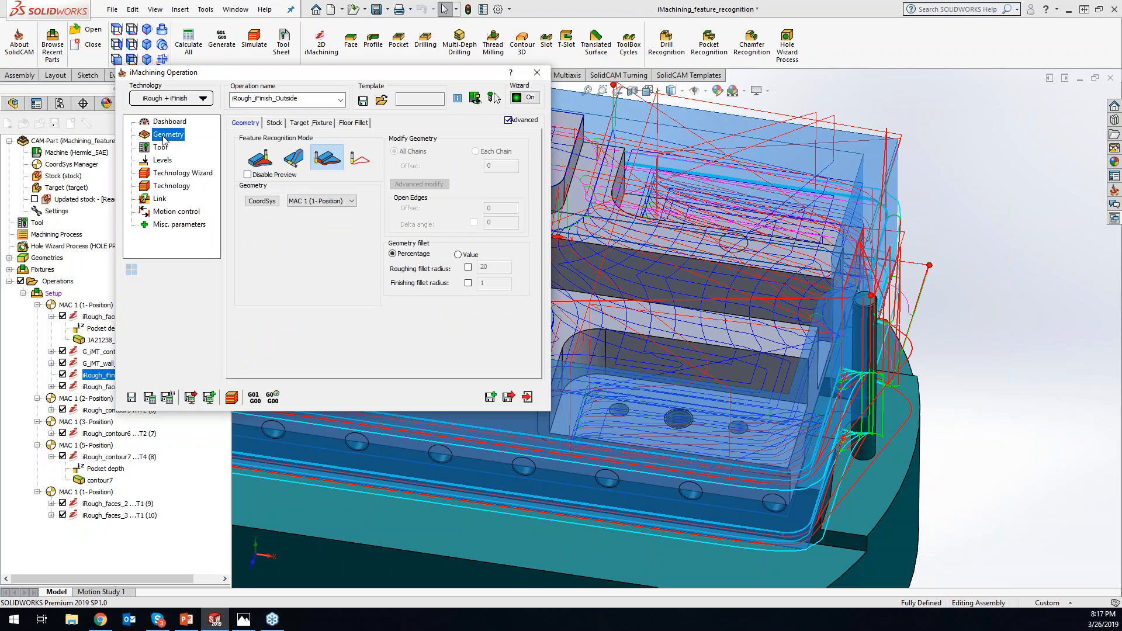
{"action": "left_click", "coordinate": [294, 158]}
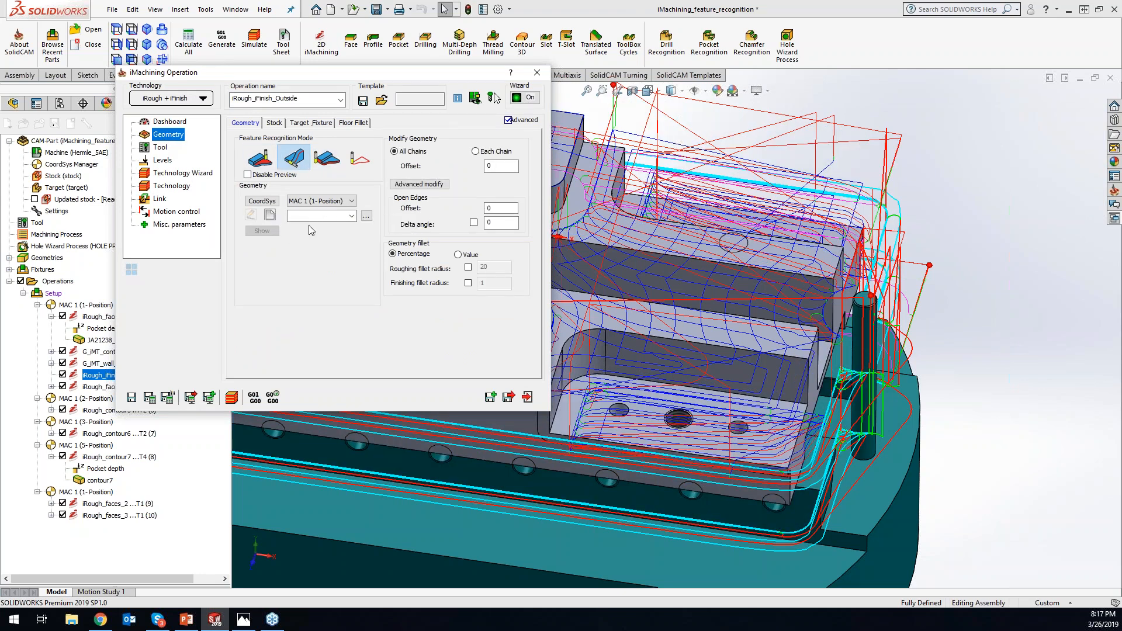
{"action": "left_click", "coordinate": [328, 163]}
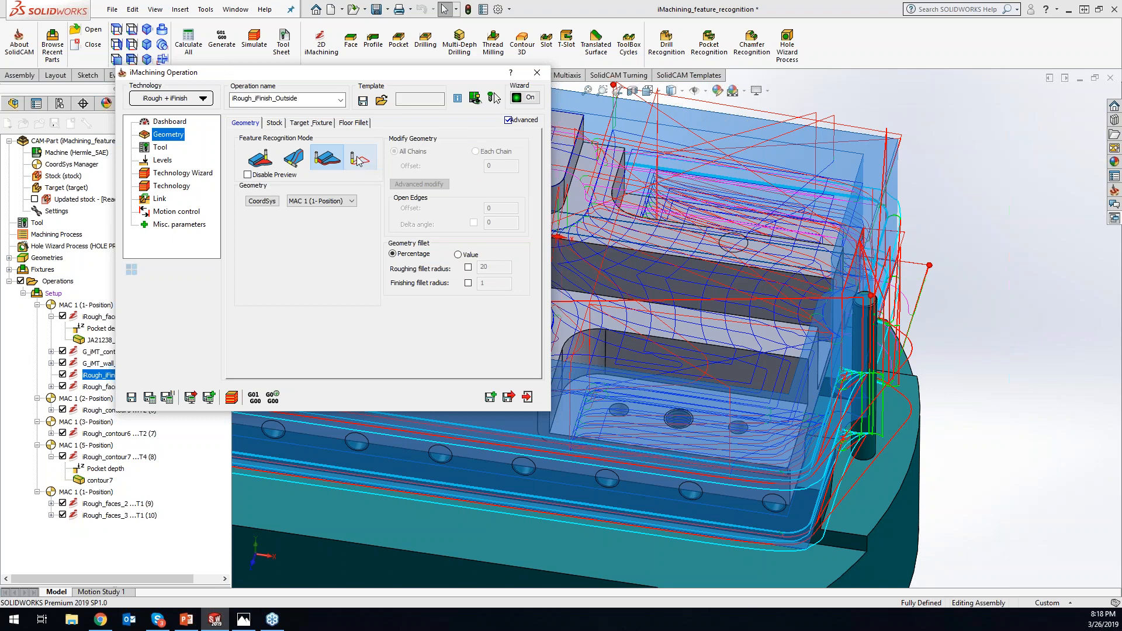
{"action": "left_click", "coordinate": [260, 163]}
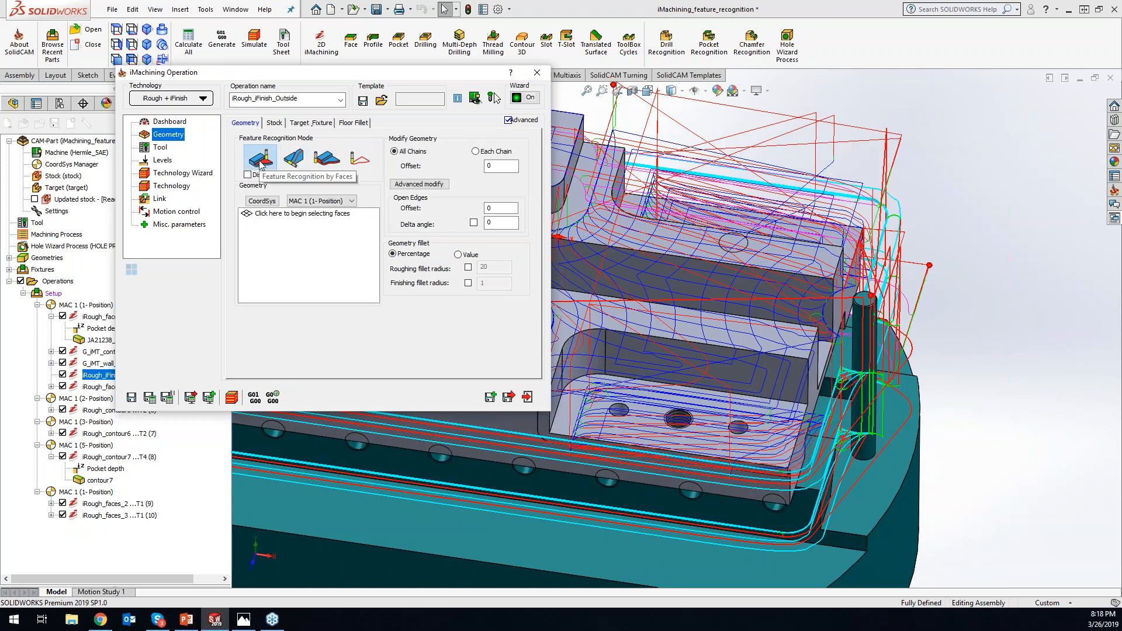
{"action": "left_click", "coordinate": [292, 157]}
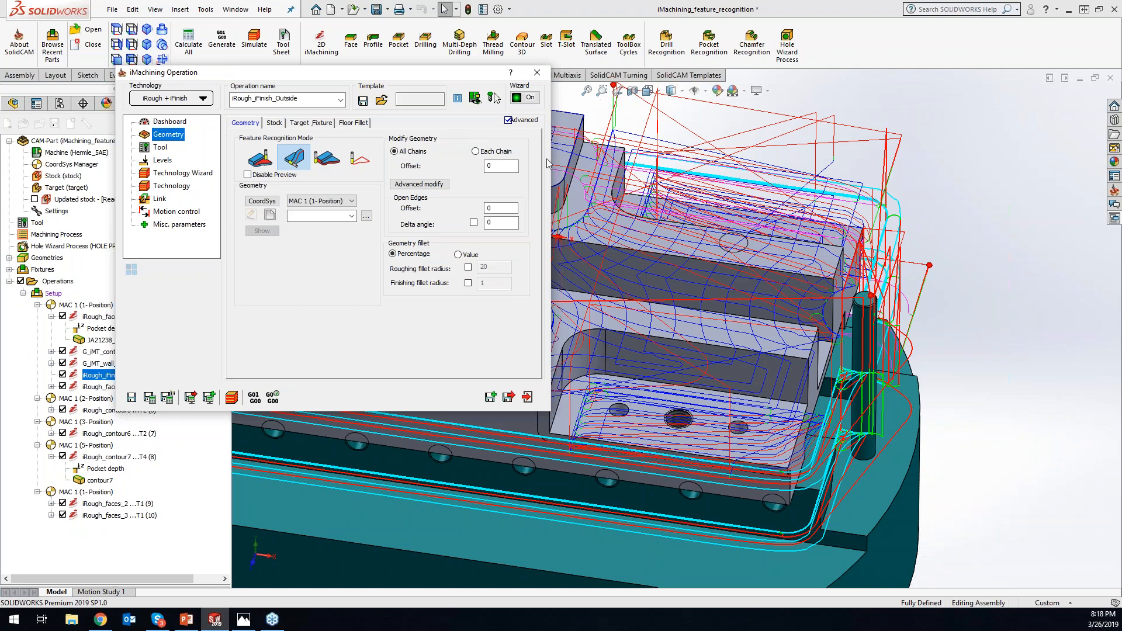
{"action": "left_click", "coordinate": [536, 73]}
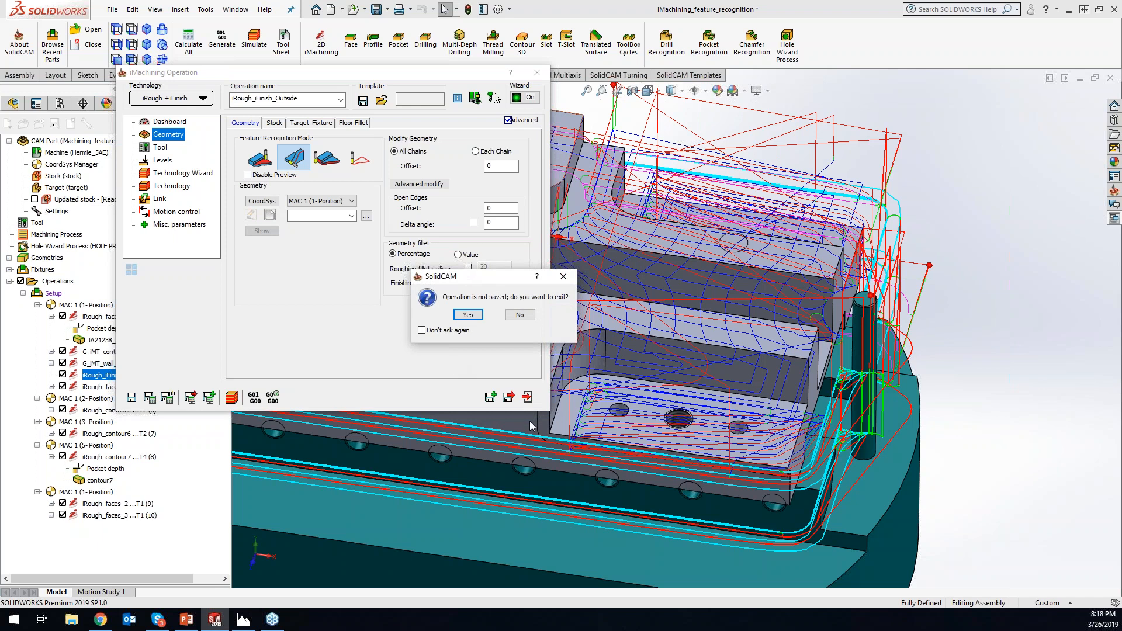
{"action": "left_click", "coordinate": [467, 315]}
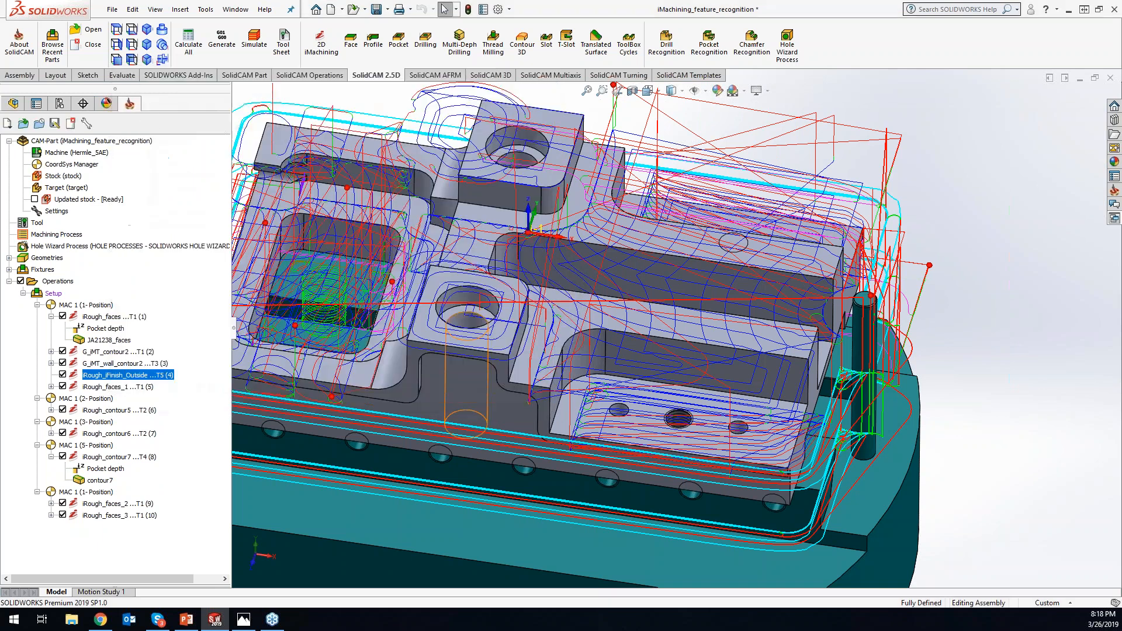
- Display only the iRough_iFinish_Outside toolpath and examine from above how it runs around the fixture pin
{"action": "left_click", "coordinate": [21, 281]}
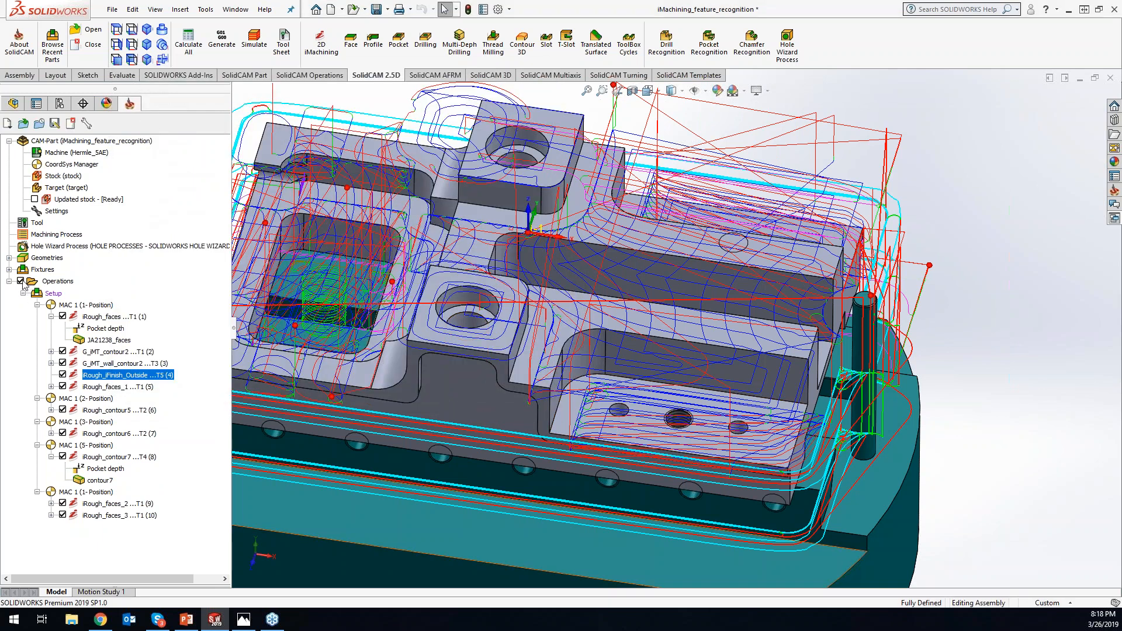
{"action": "left_click", "coordinate": [63, 374]}
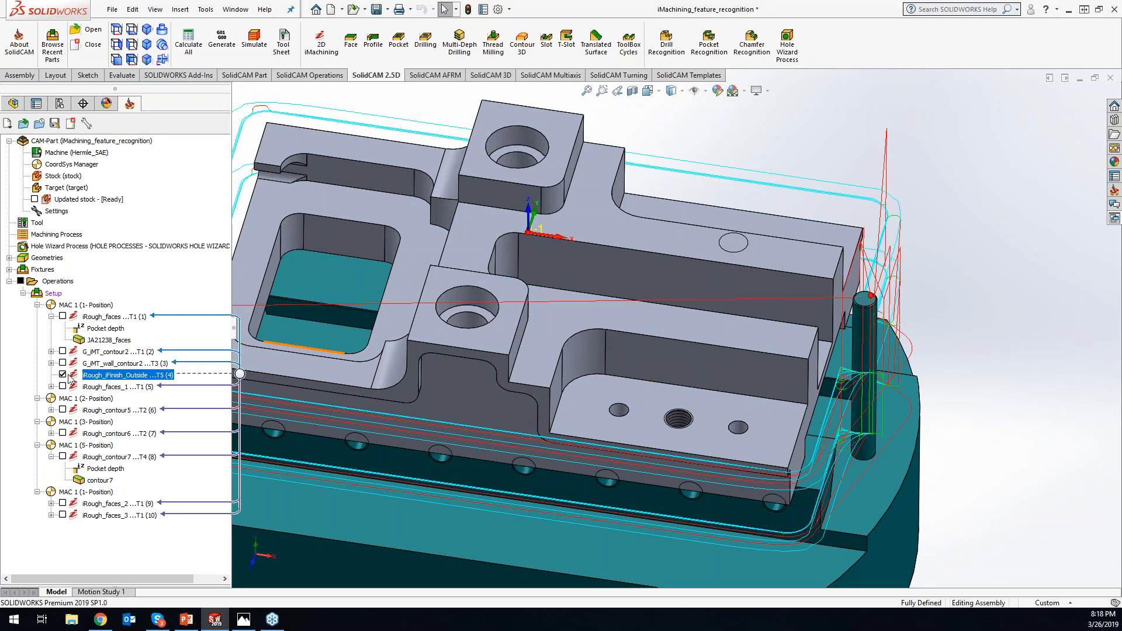
{"action": "middle_click_drag", "start_coordinate": [1009, 386], "coordinate": [989, 379]}
{"action": "left_click", "coordinate": [689, 251]}
{"action": "key", "text": "space"}
{"action": "left_click", "coordinate": [938, 332]}
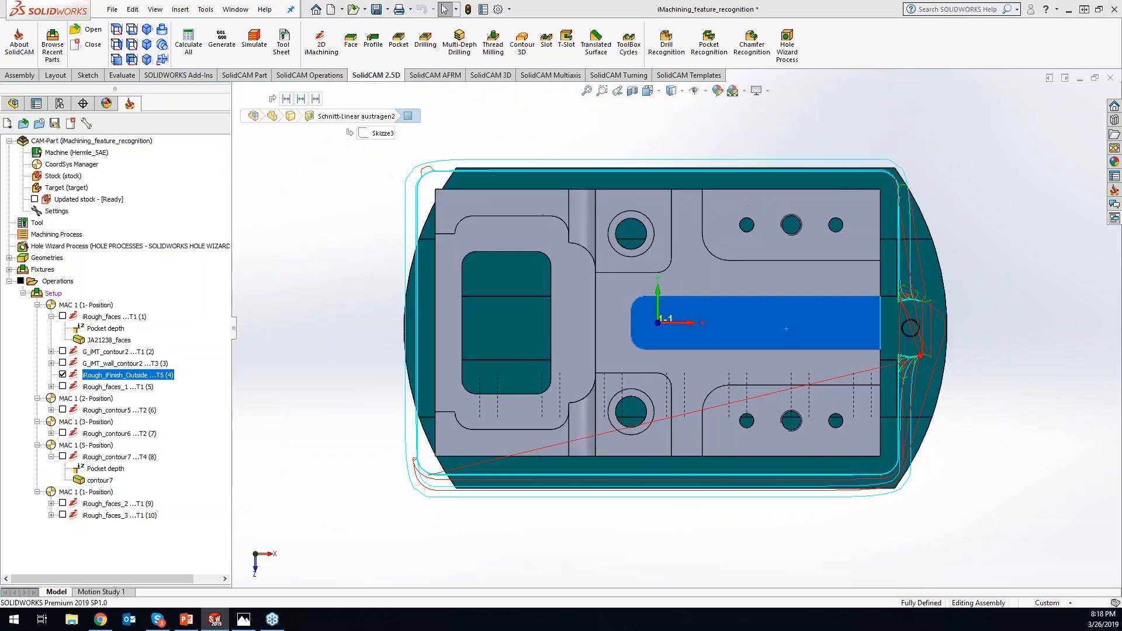
{"action": "left_click", "coordinate": [967, 344]}
{"action": "scroll", "coordinate": [943, 328], "scroll_direction": "down", "scroll_amount": 3}
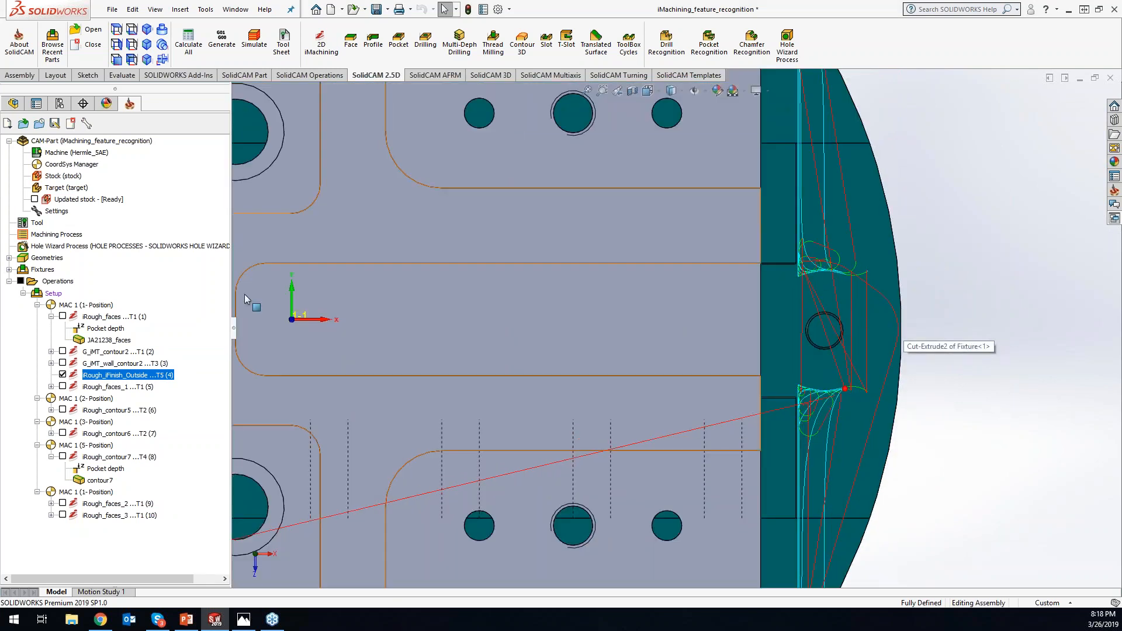
- Open iRough_iFinish_Outside, set its fixture clearance to 0.01 under fixture collision protection, and save and calculate the operation
{"action": "mouse_move", "coordinate": [138, 376]}
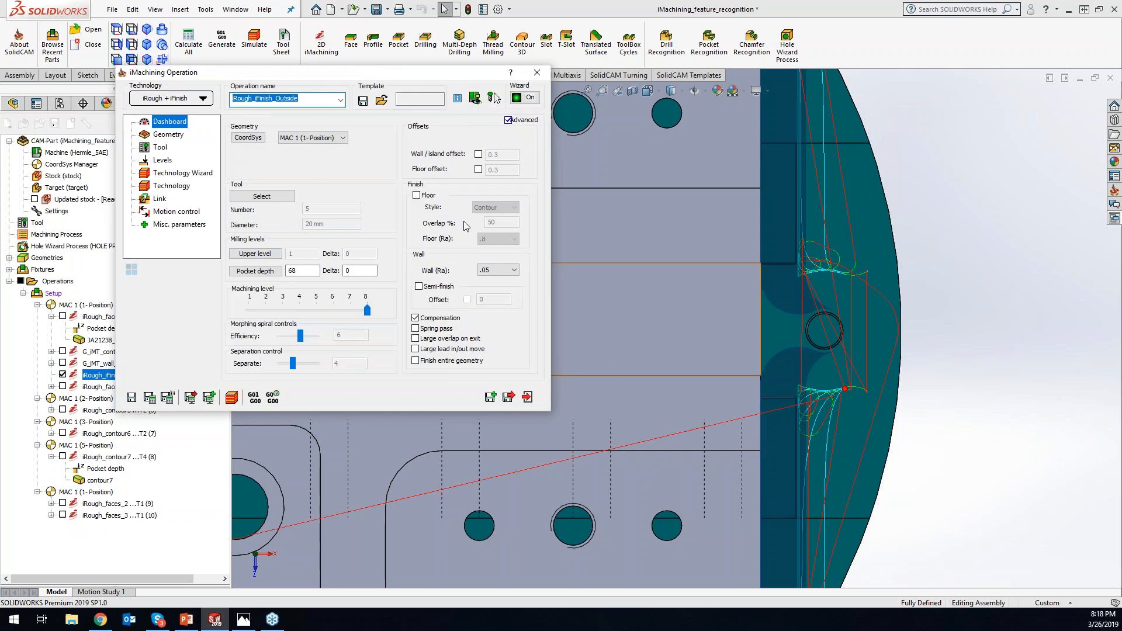
{"action": "left_click", "coordinate": [169, 135]}
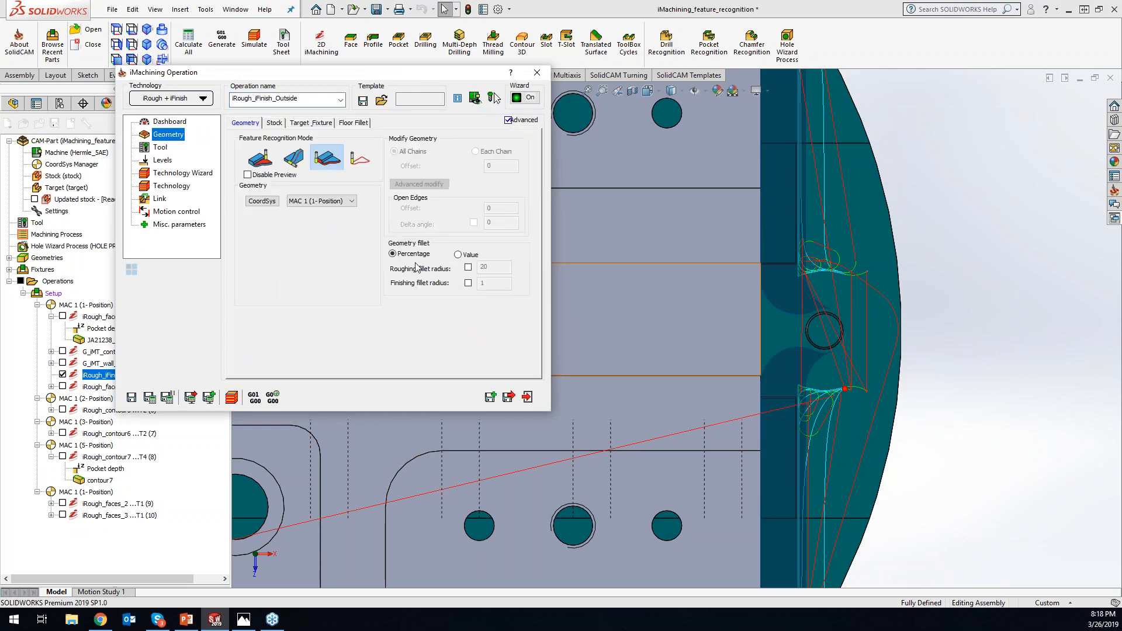
{"action": "left_click", "coordinate": [319, 124]}
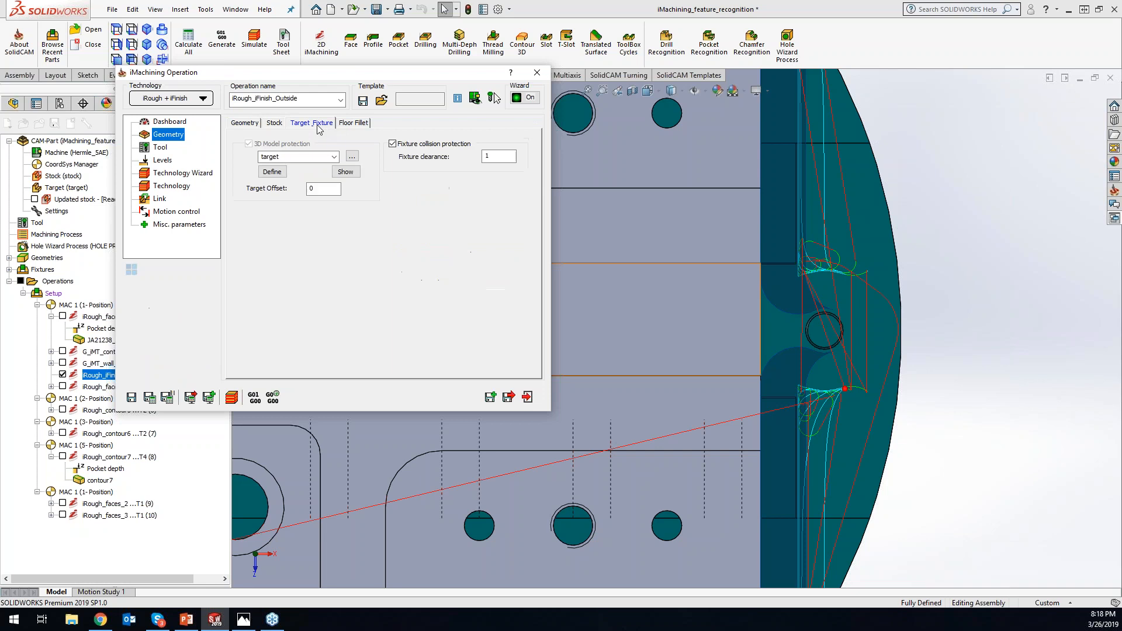
{"action": "left_click", "coordinate": [509, 156]}
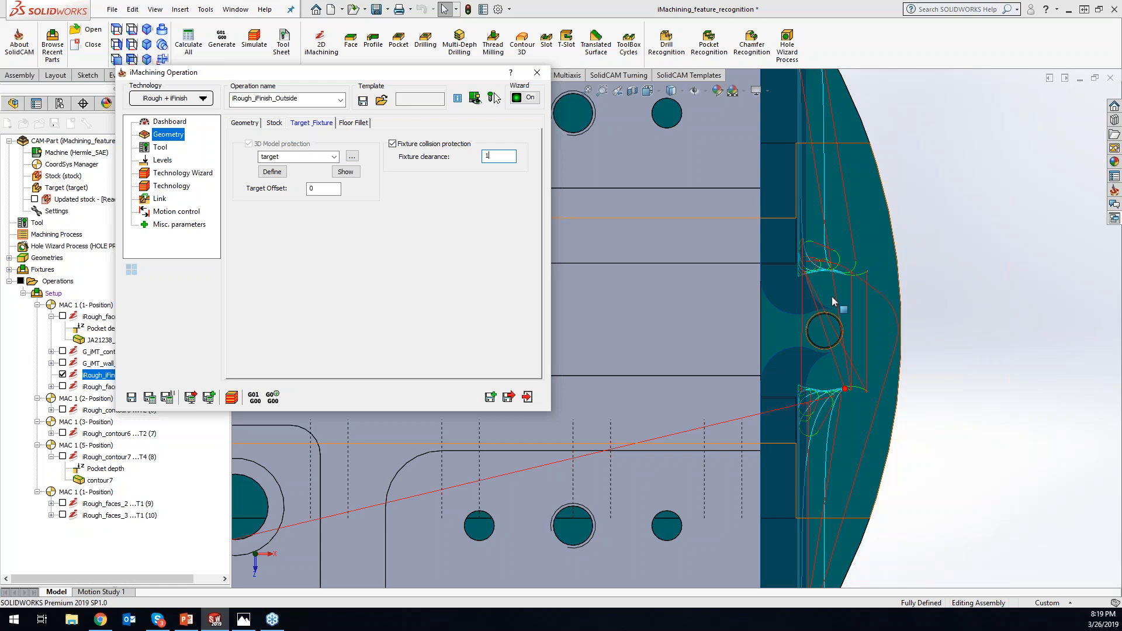
{"action": "double_click", "coordinate": [488, 157]}
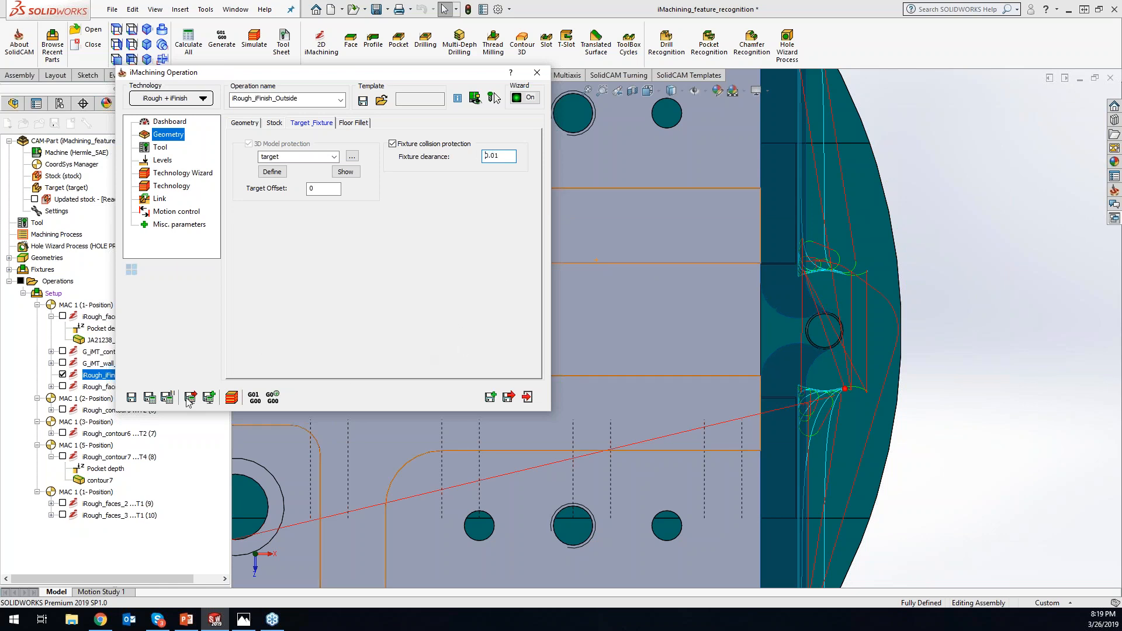
{"action": "left_click", "coordinate": [151, 401]}
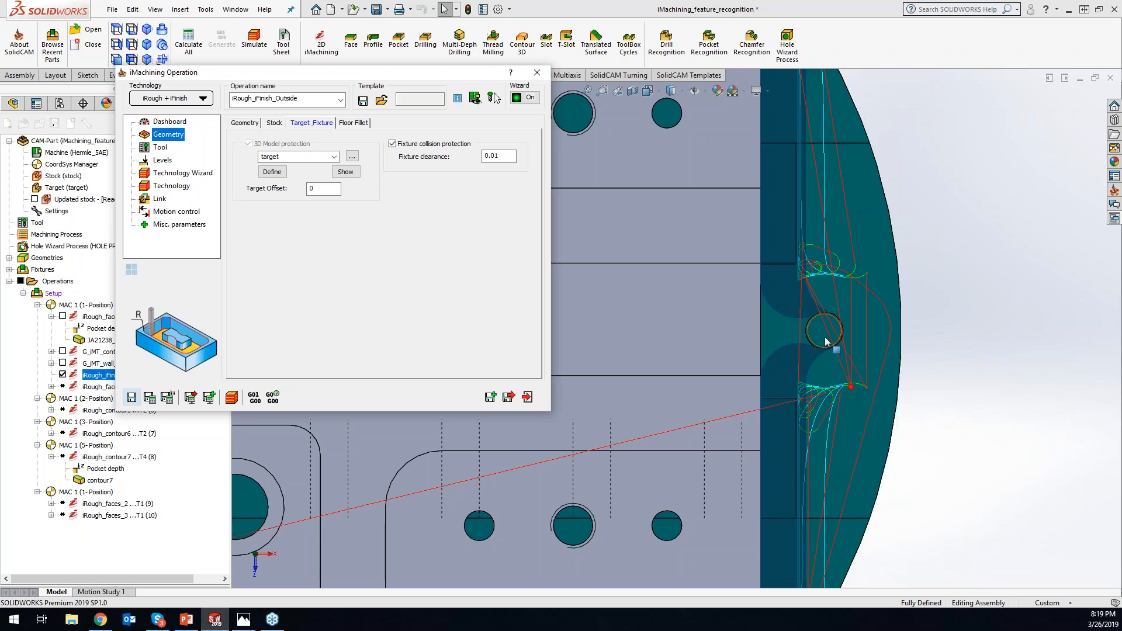
- Switch fixture collision protection off and back on, and look through the floor fillet, dashboard and geometry settings
{"action": "left_click", "coordinate": [394, 144]}
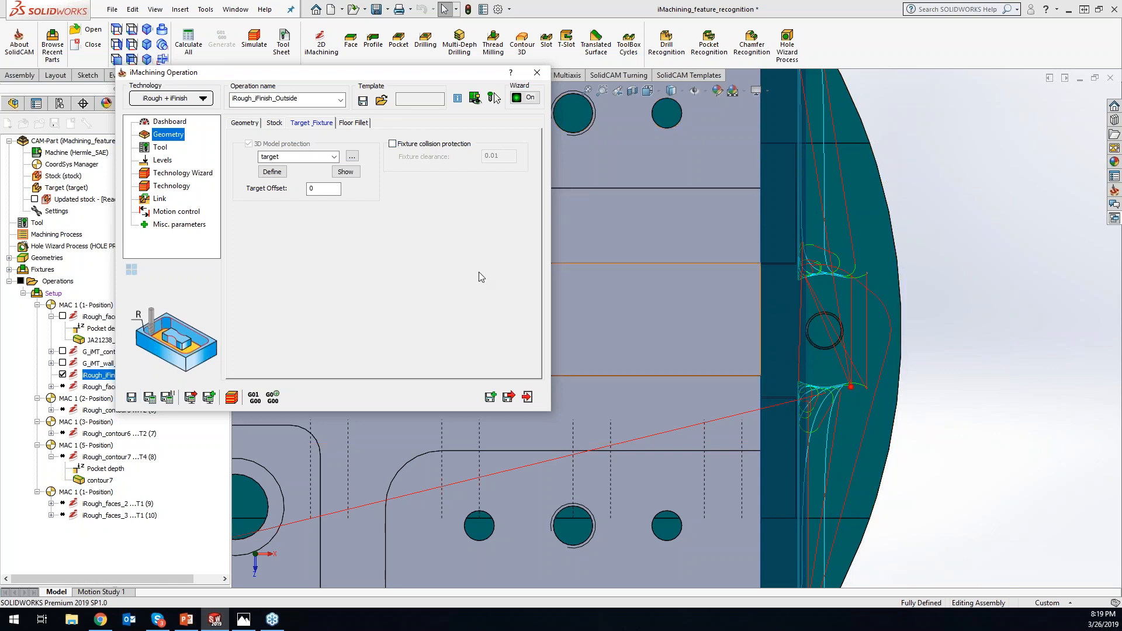
{"action": "left_click", "coordinate": [393, 144]}
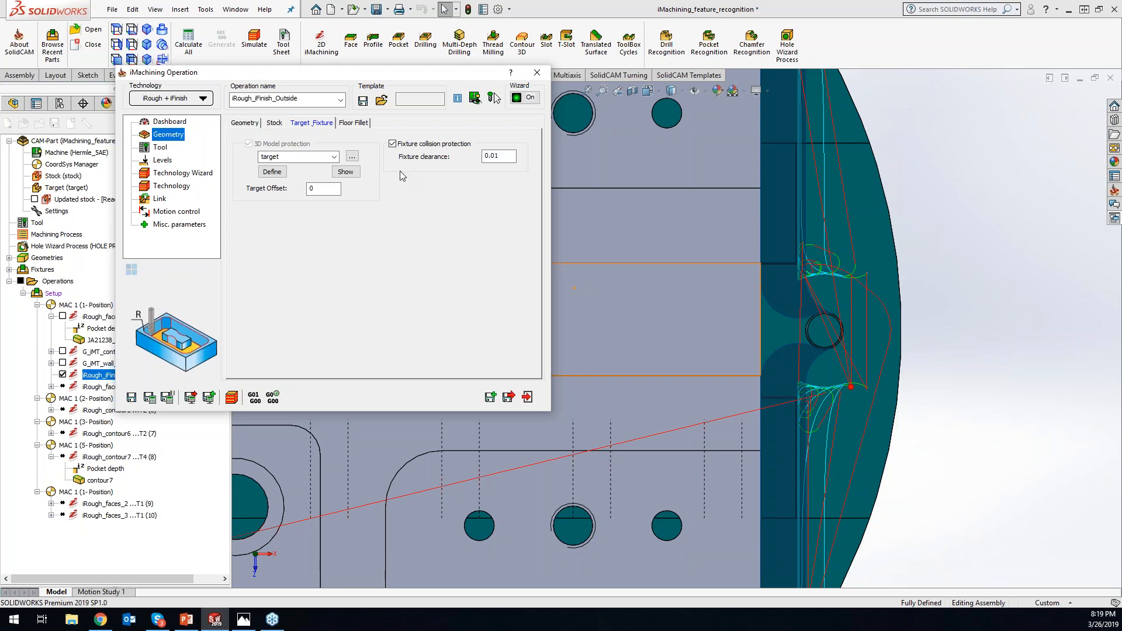
{"action": "left_click", "coordinate": [354, 122]}
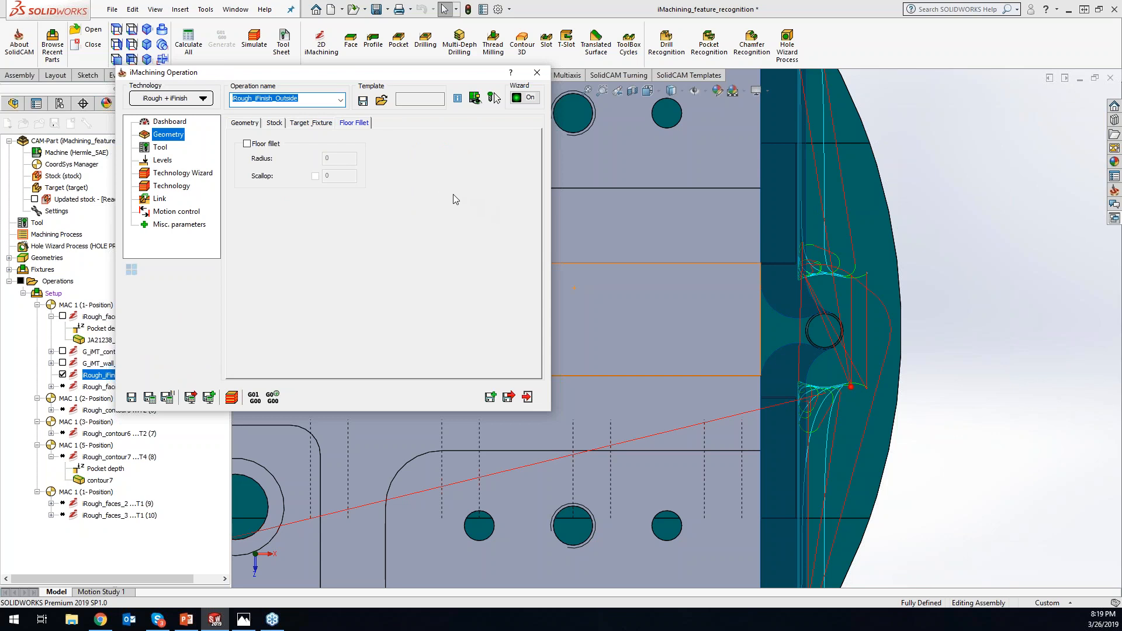
{"action": "left_click", "coordinate": [177, 124]}
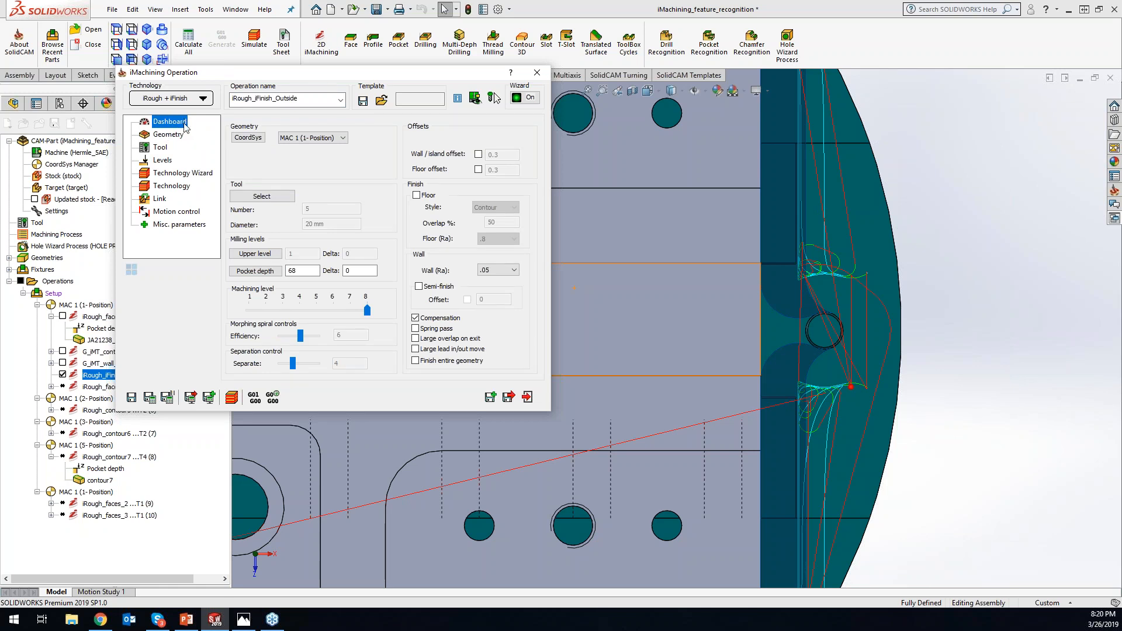
{"action": "left_click", "coordinate": [171, 136]}
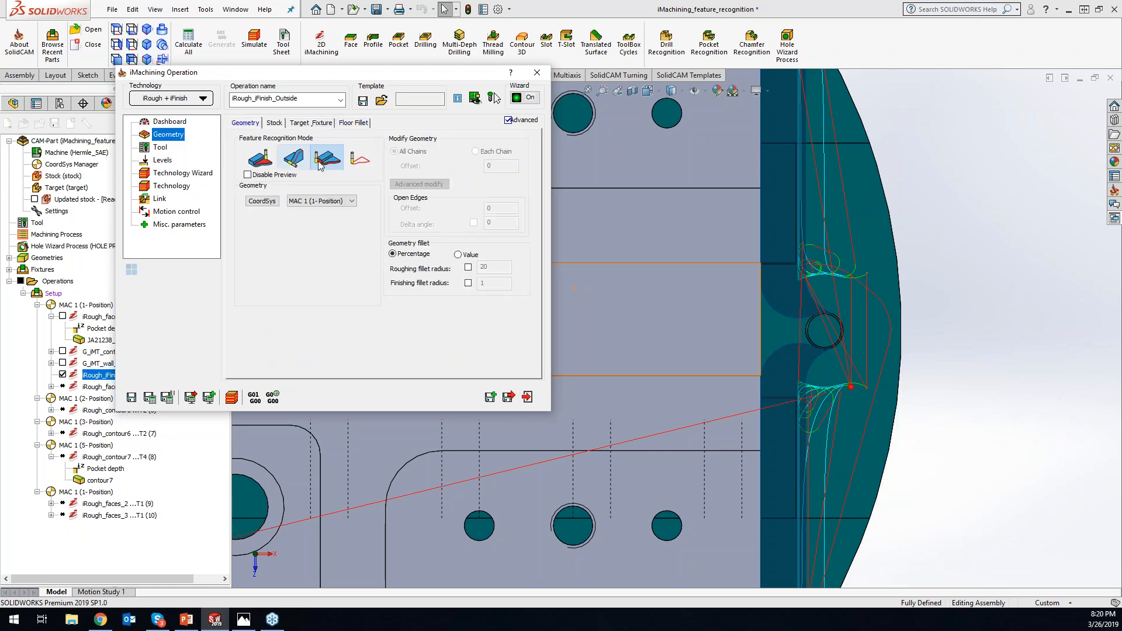
- Hide the iRough_iFinish_Outside toolpath and disable the geometry preview on the part
{"action": "left_click", "coordinate": [986, 362]}
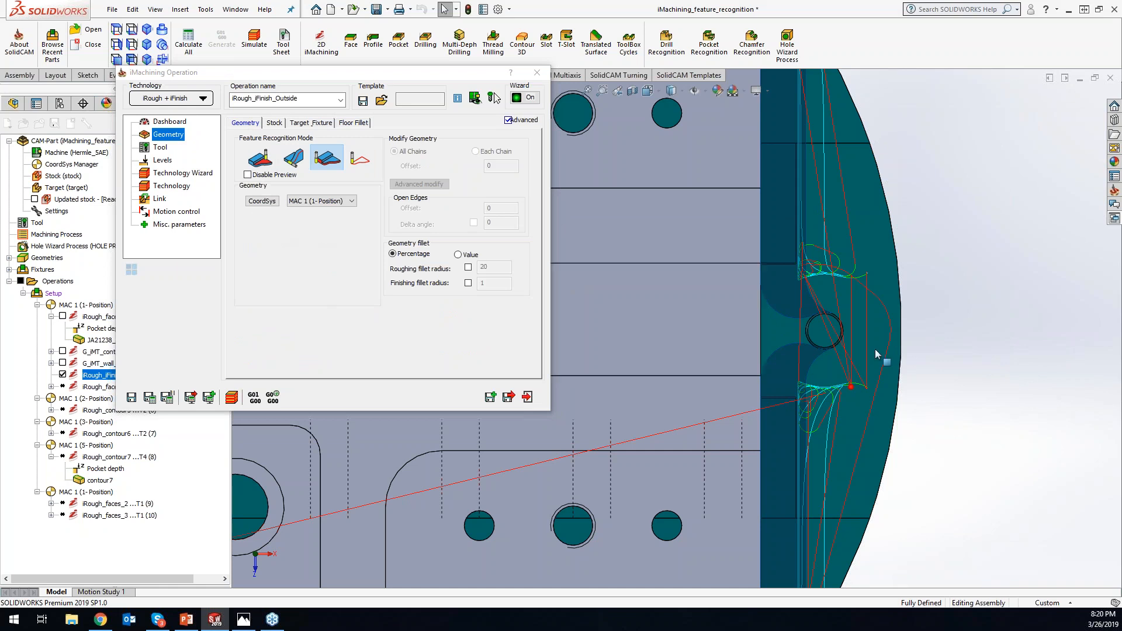
{"action": "scroll", "coordinate": [661, 298], "scroll_direction": "up", "scroll_amount": 9}
{"action": "scroll", "coordinate": [582, 302], "scroll_direction": "up", "scroll_amount": 4}
{"action": "scroll", "coordinate": [646, 341], "scroll_direction": "down", "scroll_amount": 5}
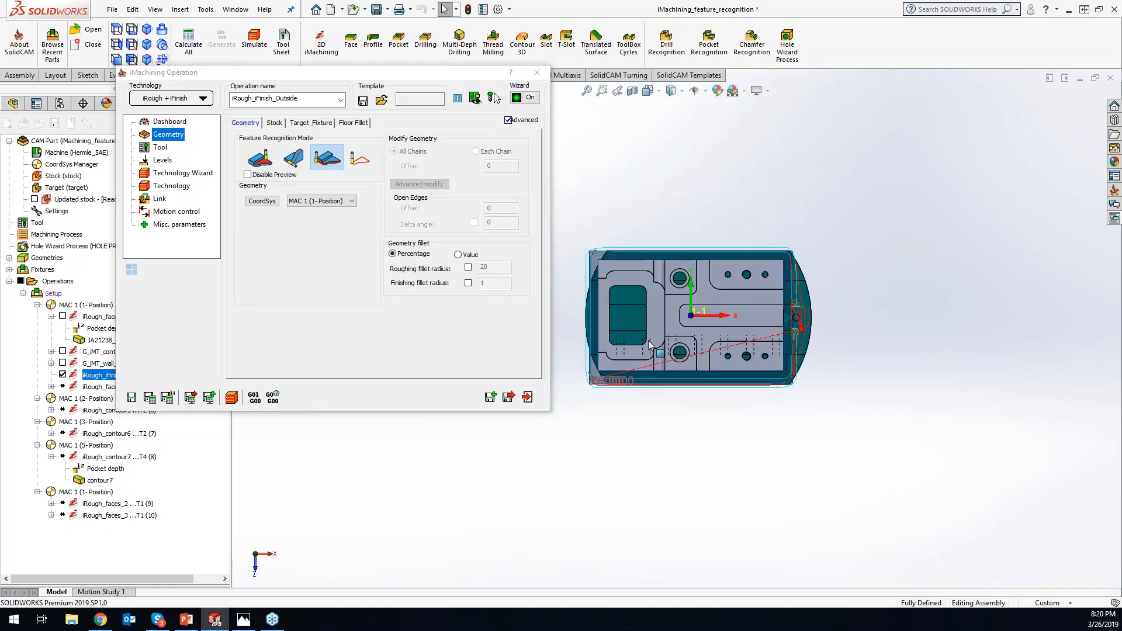
{"action": "middle_click_drag", "start_coordinate": [740, 364], "coordinate": [706, 290]}
{"action": "scroll", "coordinate": [573, 369], "scroll_direction": "down", "scroll_amount": 1}
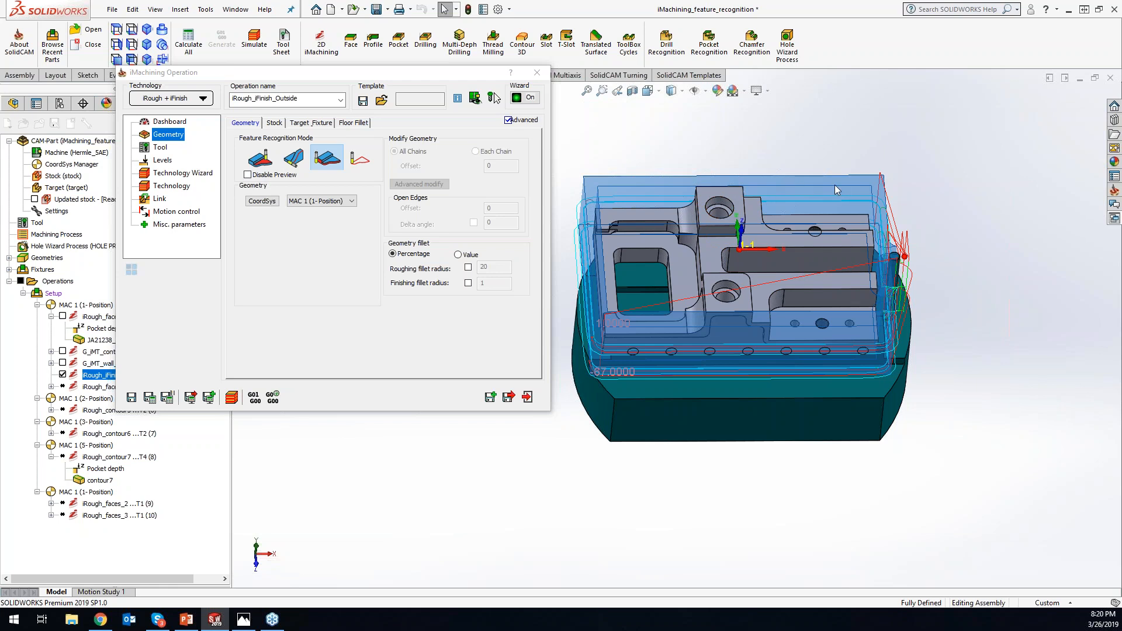
{"action": "left_click", "coordinate": [62, 374]}
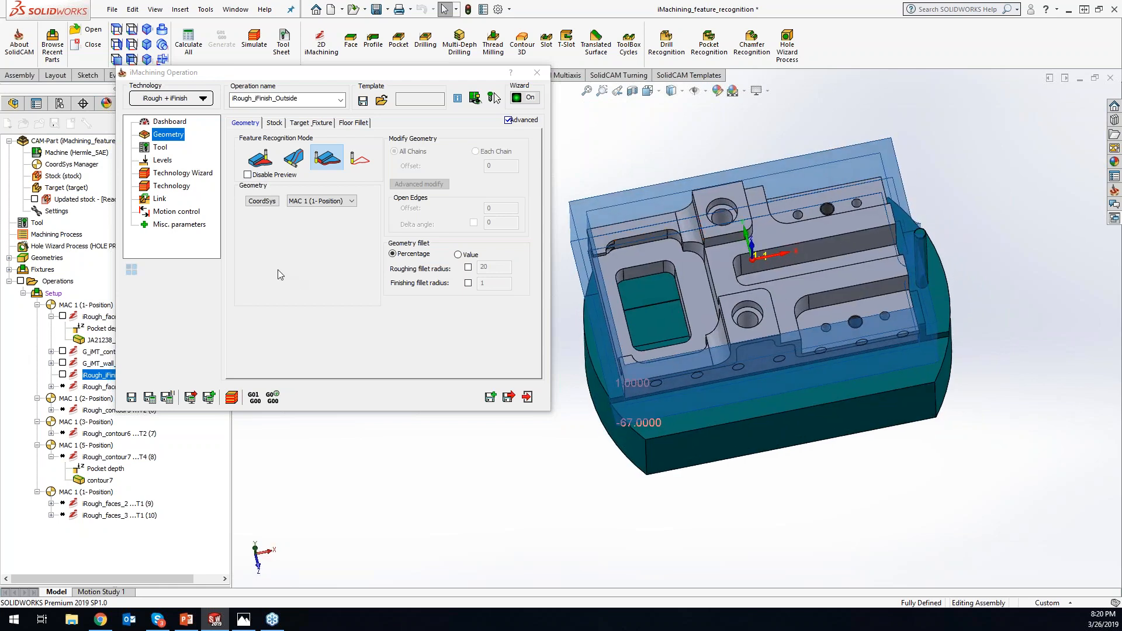
{"action": "left_click", "coordinate": [248, 175]}
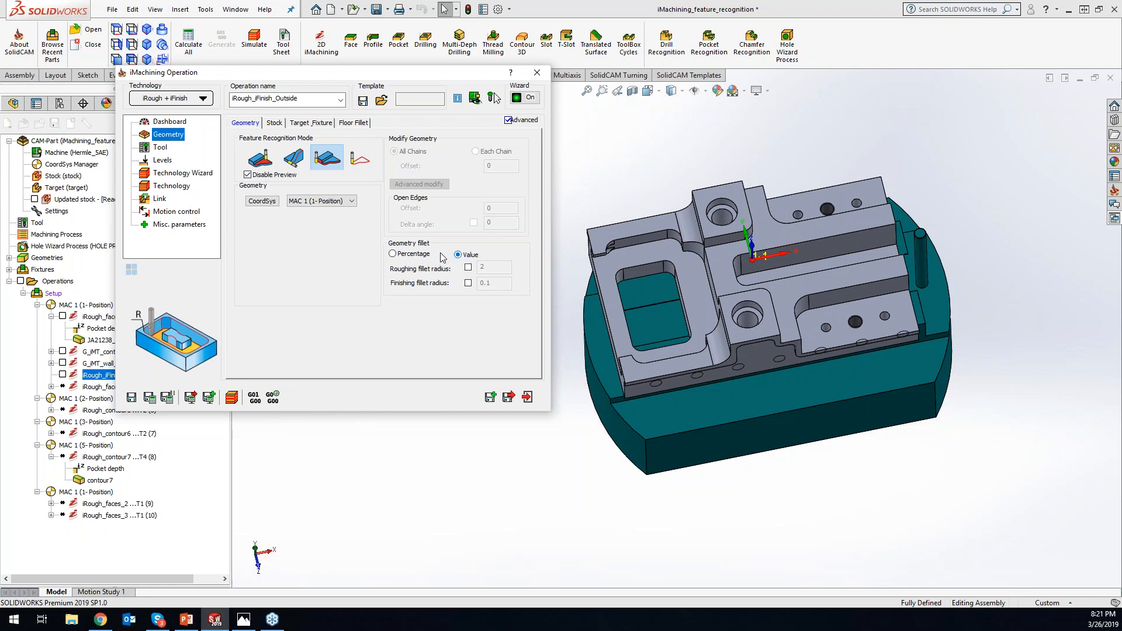
- Set the geometry fillet back to Percentage and toggle the advanced geometry parameters off and on again
{"action": "left_click", "coordinate": [392, 254]}
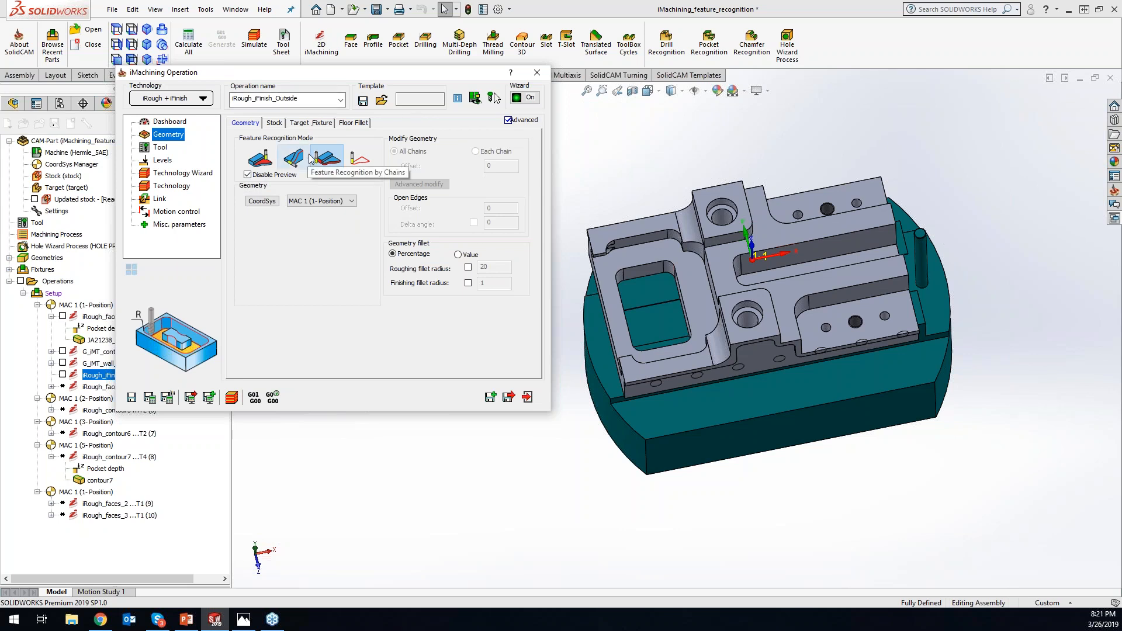
{"action": "left_click", "coordinate": [507, 120]}
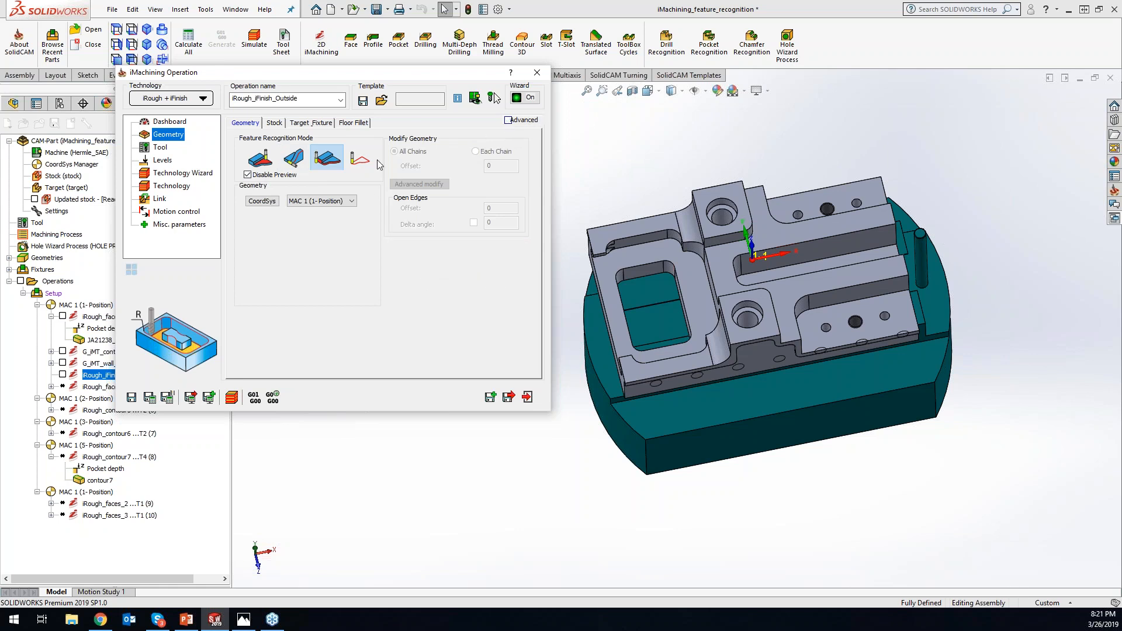
{"action": "left_click_drag", "start_coordinate": [444, 77], "coordinate": [559, 93]}
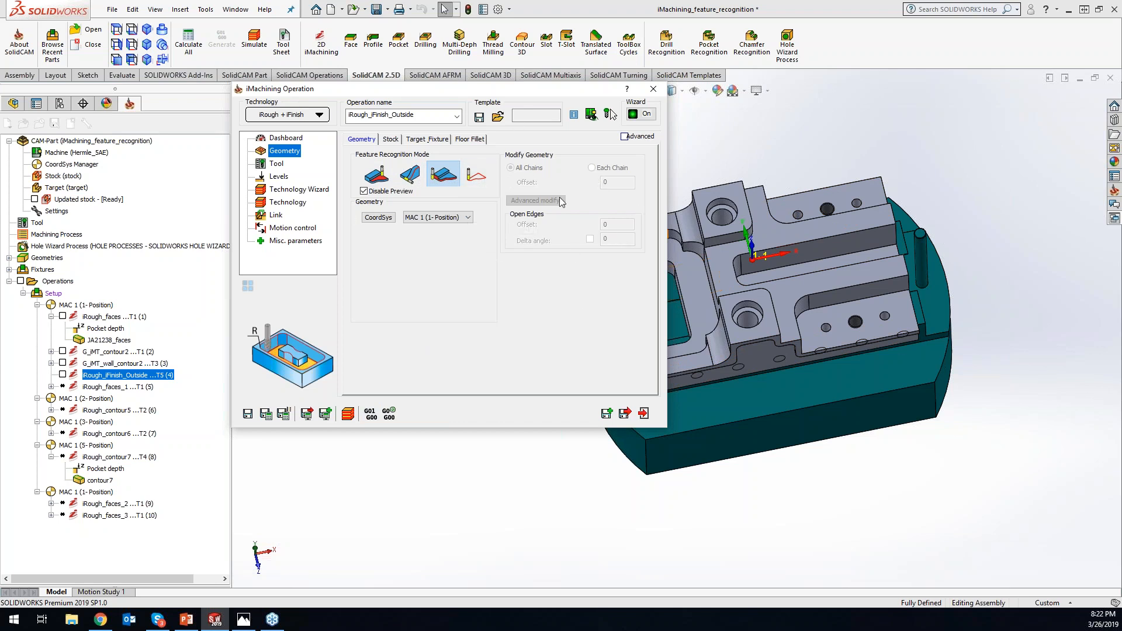
{"action": "left_click", "coordinate": [624, 137]}
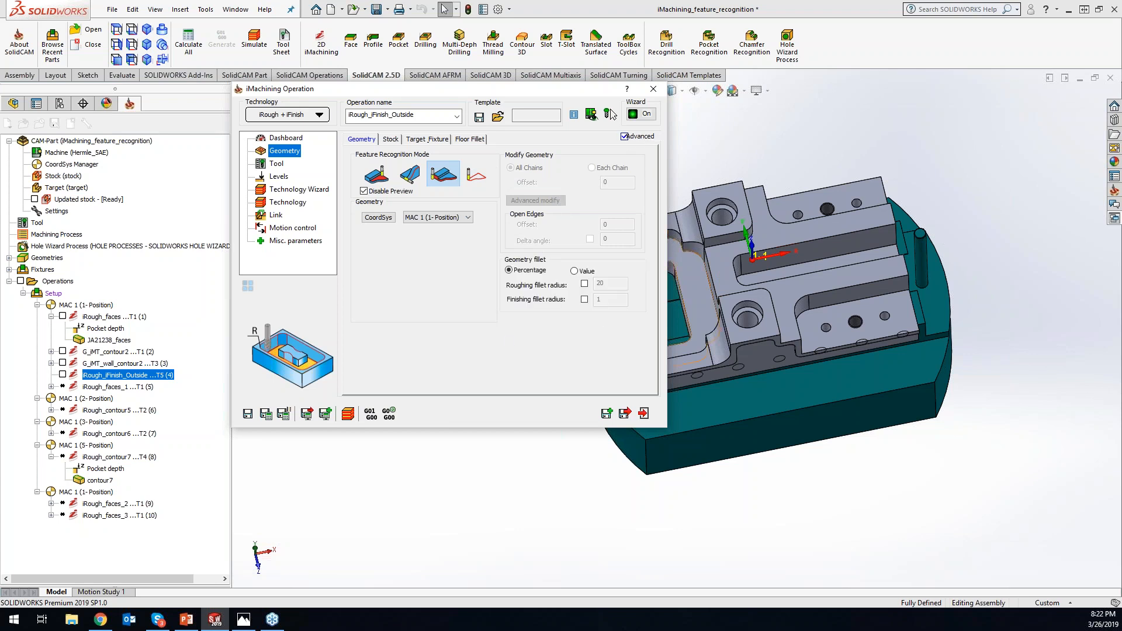
- Review the stock, target and fixture, floor fillet, tool and levels settings, hiding the advanced parameters before exiting the operation
{"action": "left_click", "coordinate": [390, 139]}
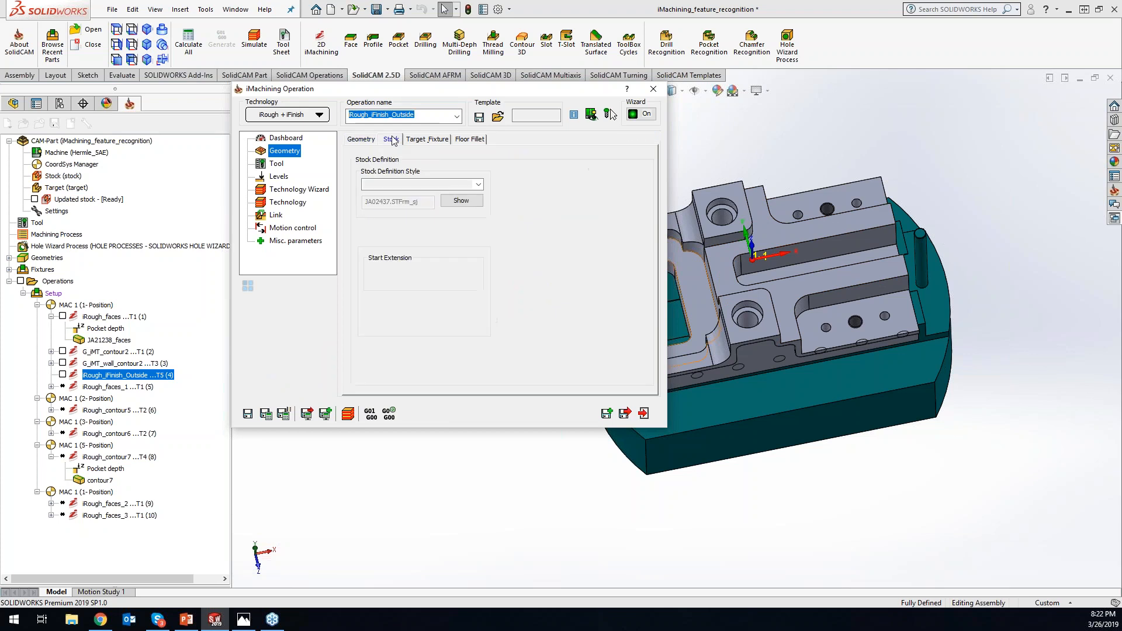
{"action": "left_click", "coordinate": [427, 139]}
{"action": "left_click", "coordinate": [478, 140]}
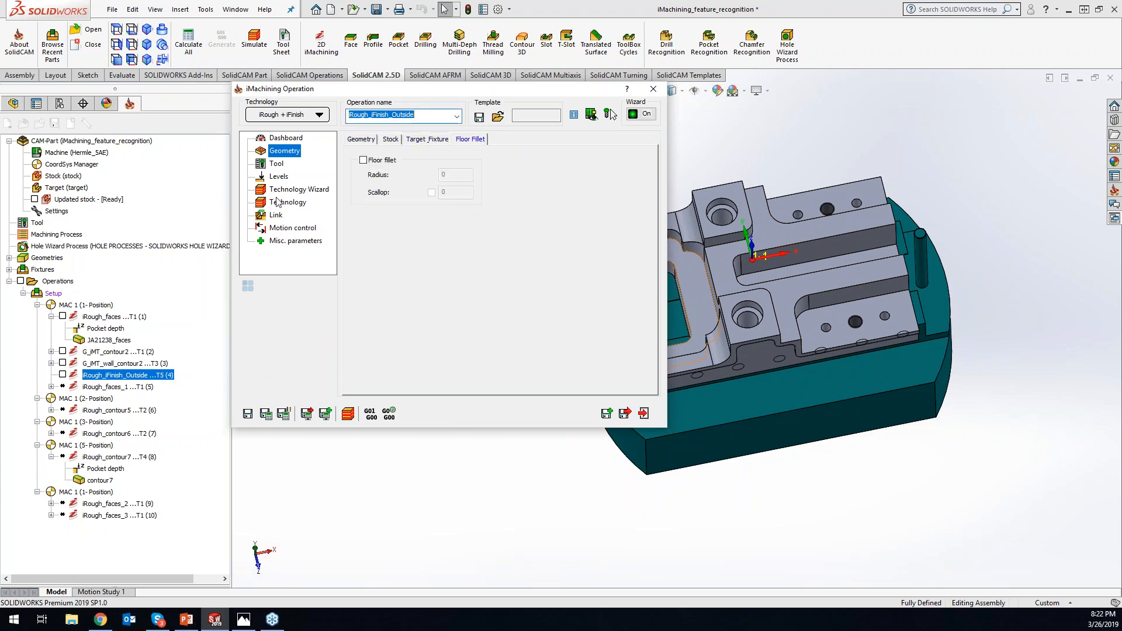
{"action": "left_click", "coordinate": [276, 164]}
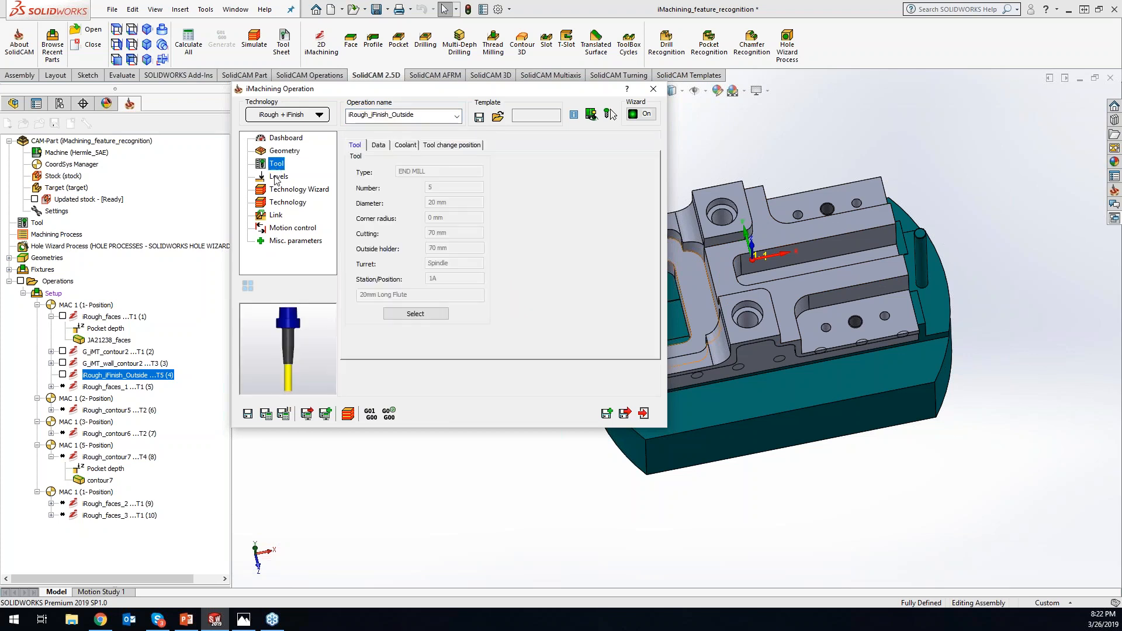
{"action": "left_click", "coordinate": [277, 178]}
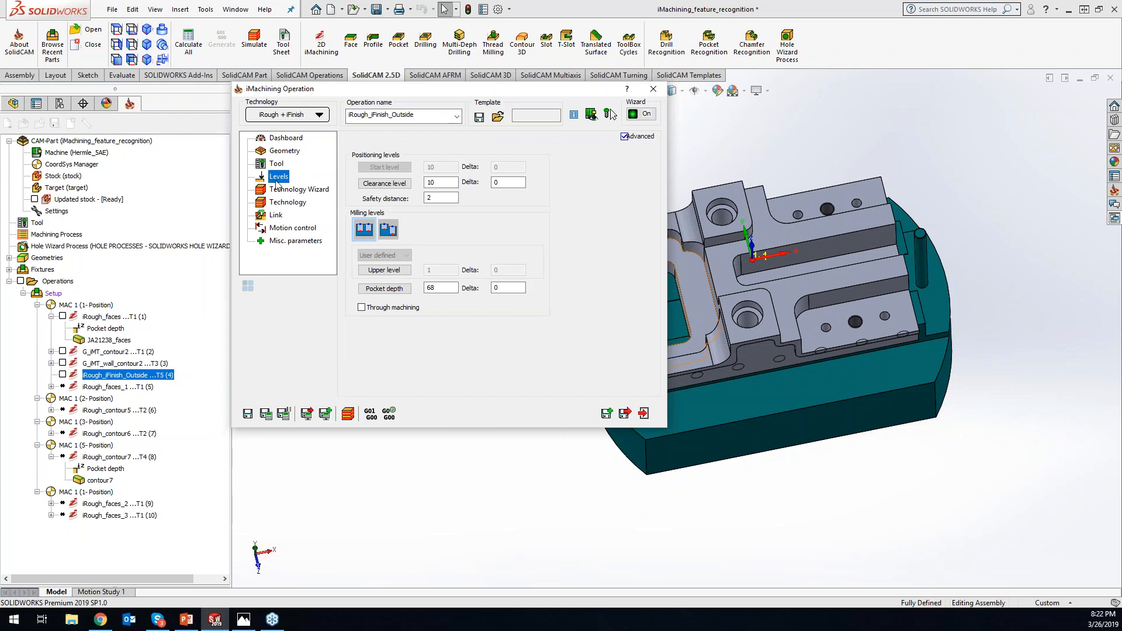
{"action": "left_click", "coordinate": [624, 137]}
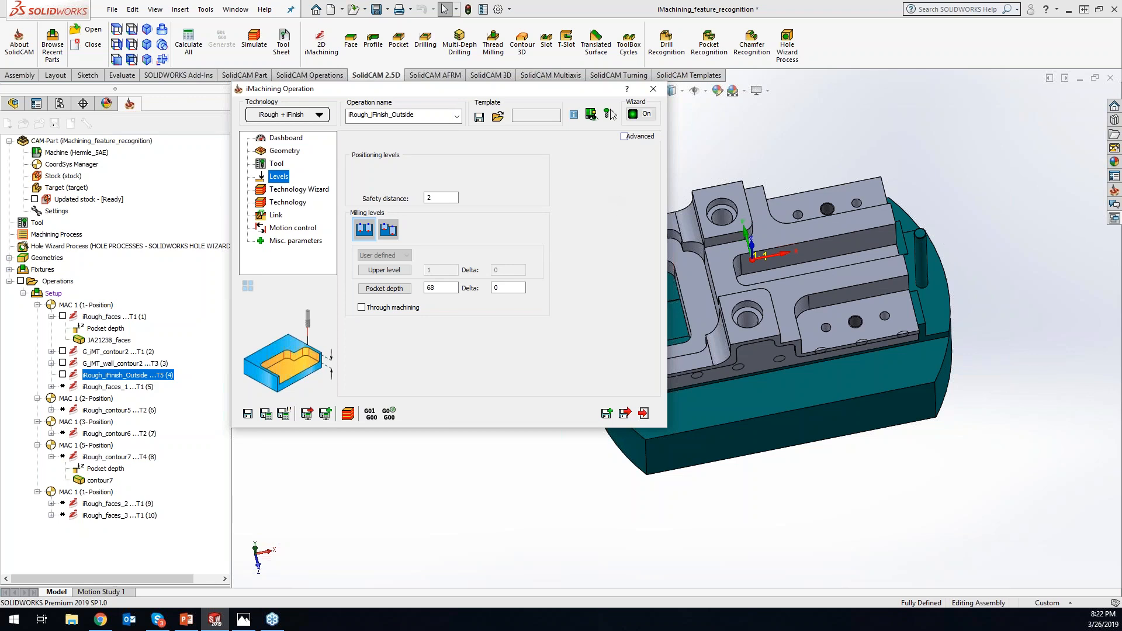
{"action": "key", "text": "alt+Tab"}
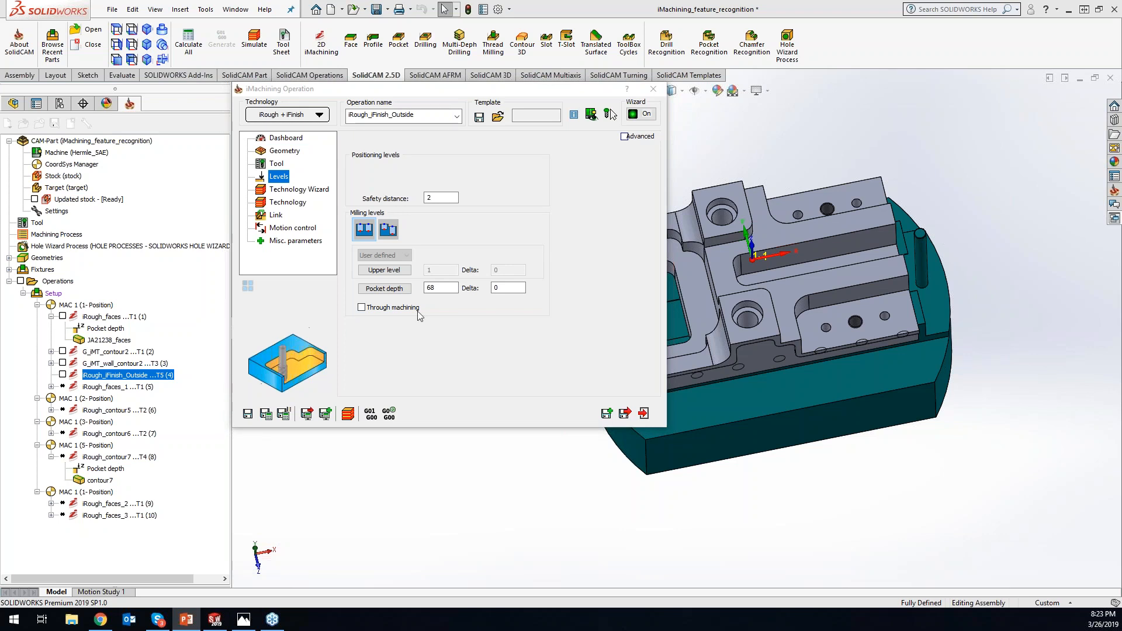
{"action": "left_click", "coordinate": [653, 89]}
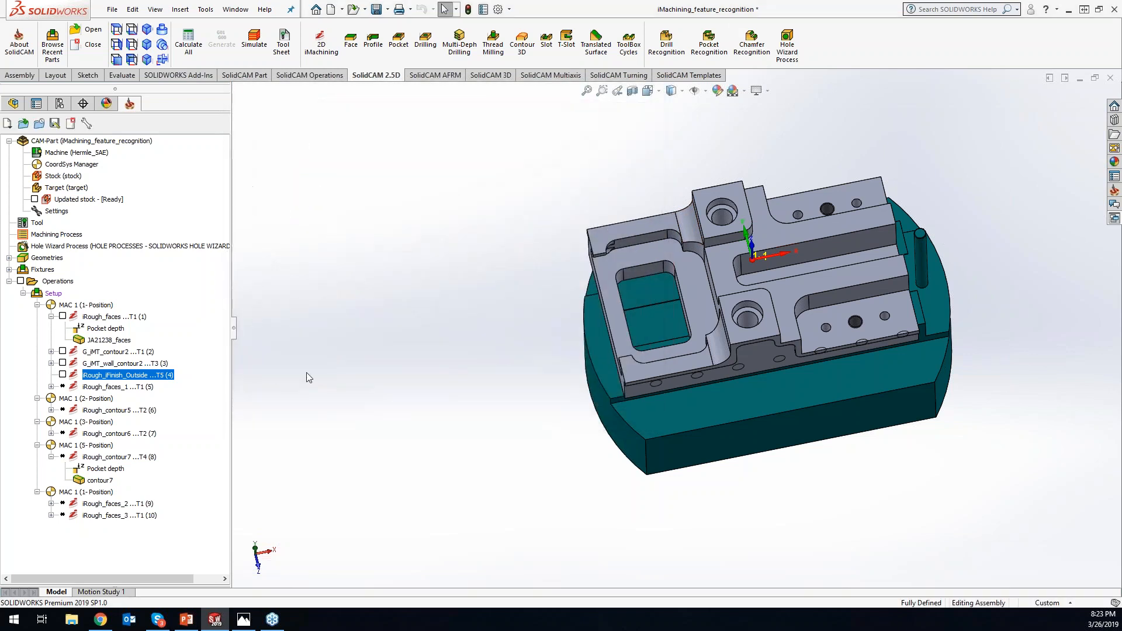
- Recalculate all operations and hide all of their toolpaths
{"action": "left_click", "coordinate": [188, 43]}
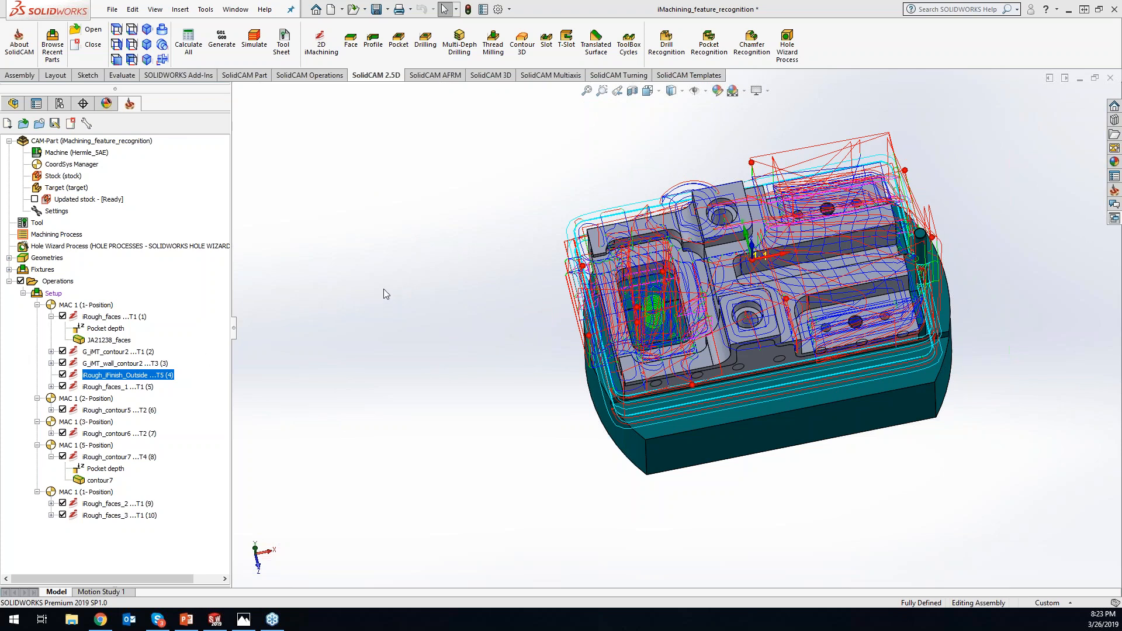
{"action": "left_click", "coordinate": [20, 281]}
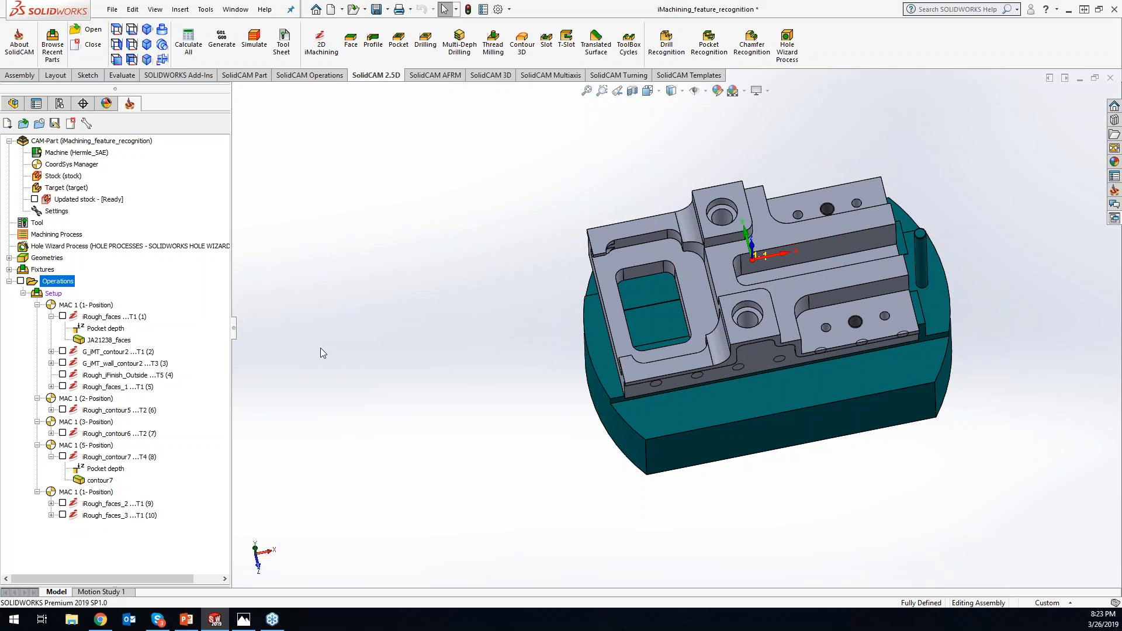
- Show and hide the iRough_faces_3 and iRough_faces_2 toolpaths one at a time to inspect them
{"action": "left_click", "coordinate": [63, 514]}
{"action": "left_click", "coordinate": [63, 515]}
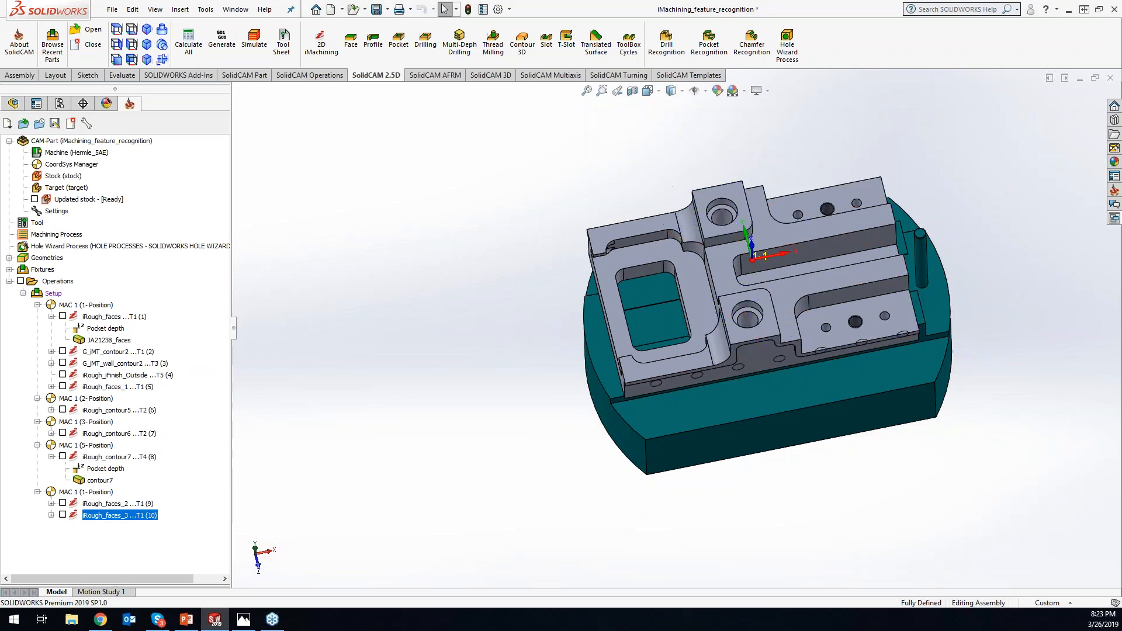
{"action": "left_click", "coordinate": [63, 503]}
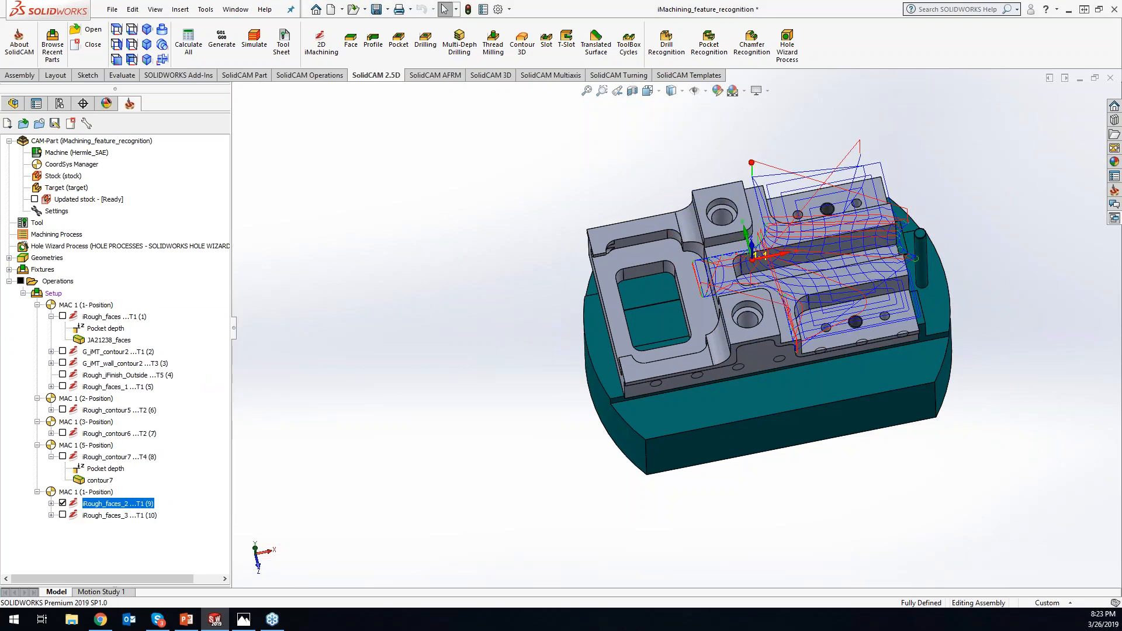
{"action": "left_click", "coordinate": [62, 503]}
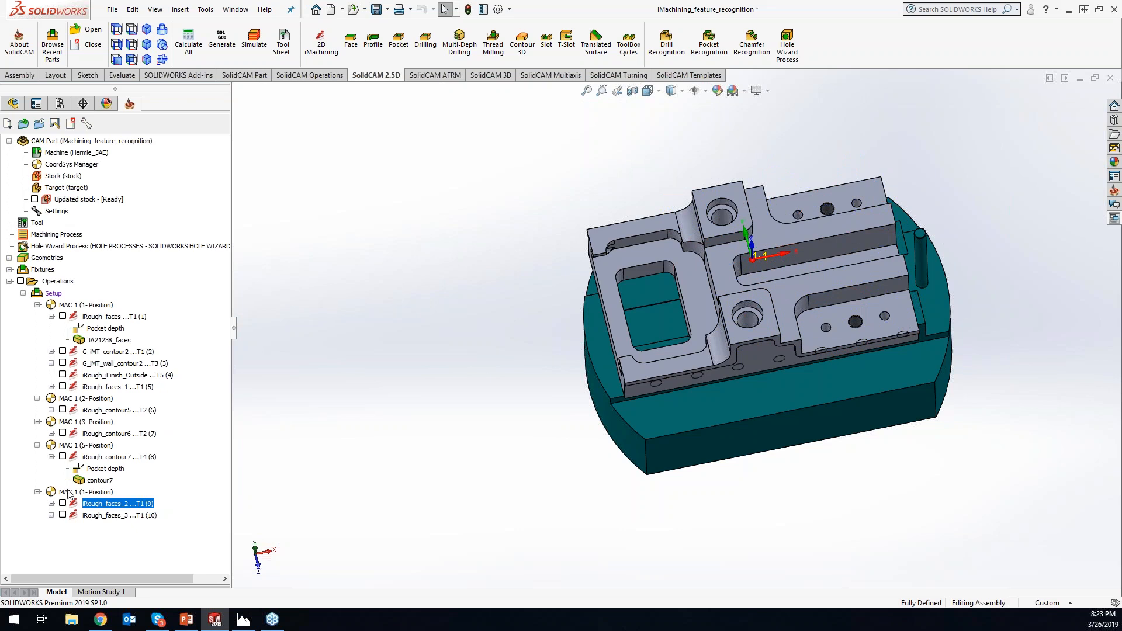
- Show the iRough_faces toolpath, open the operation for editing, and duplicate tool 1 in its tool table
{"action": "left_click", "coordinate": [62, 316]}
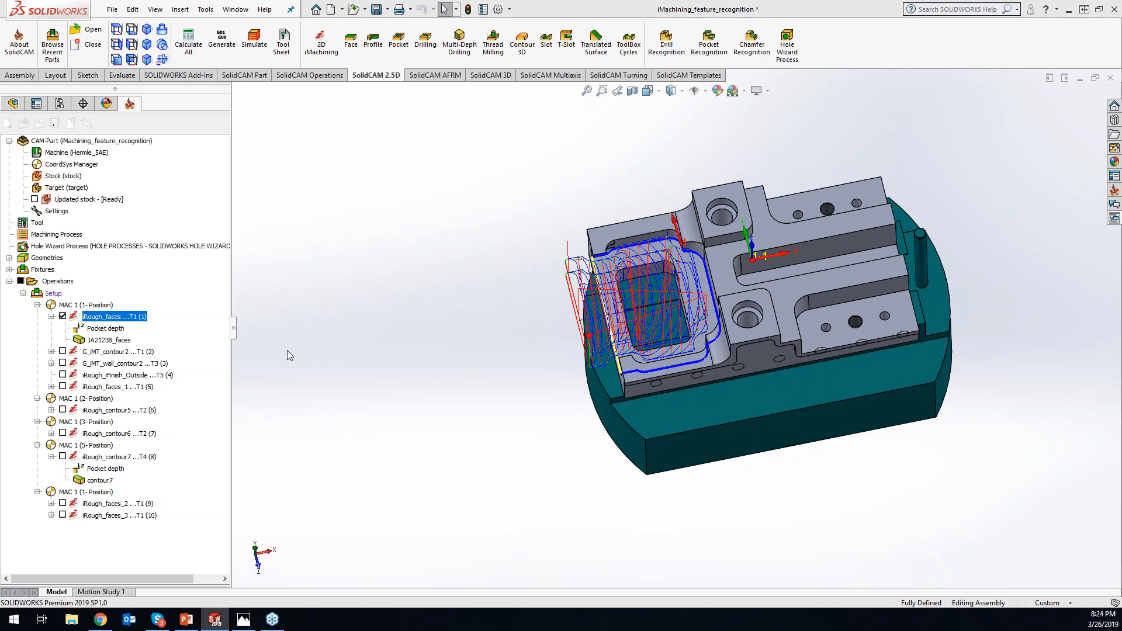
{"action": "double_click", "coordinate": [624, 279]}
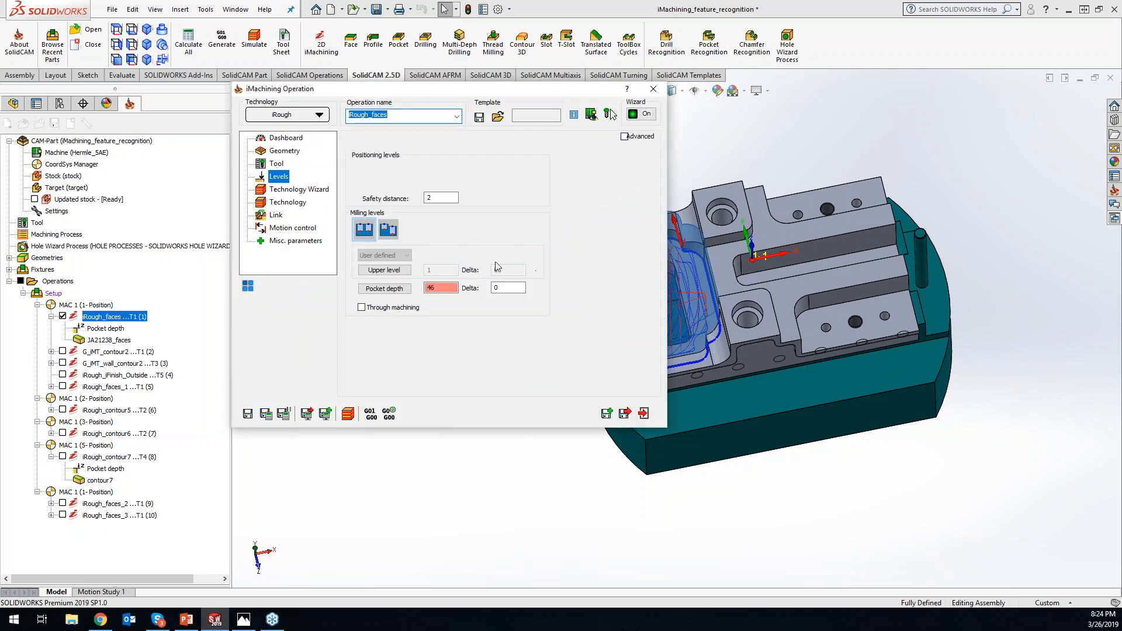
{"action": "left_click", "coordinate": [276, 163]}
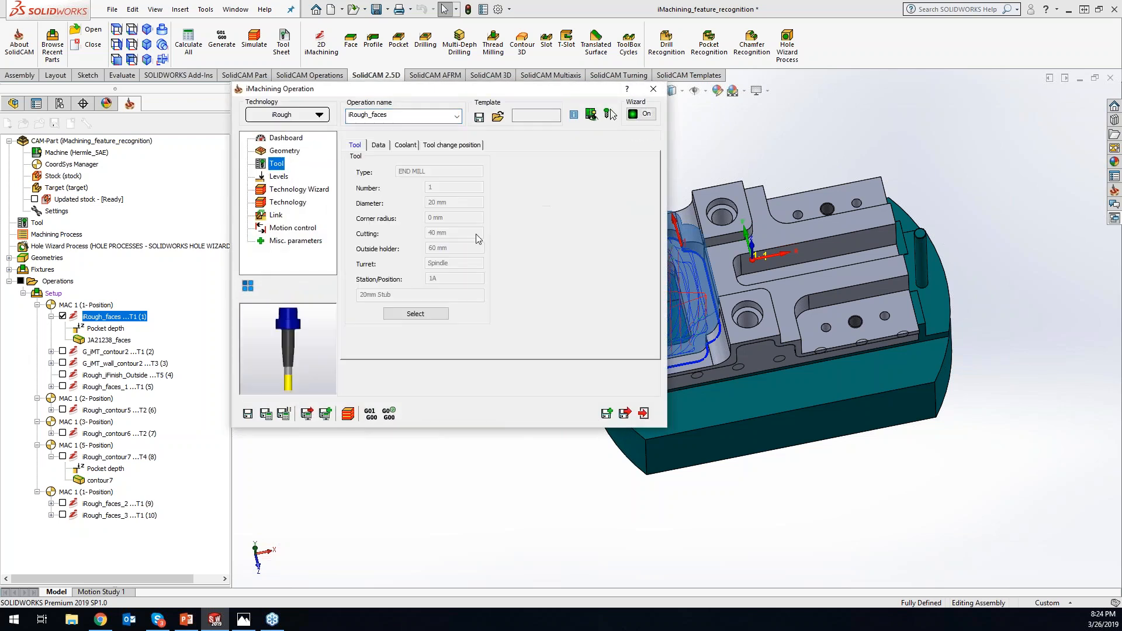
{"action": "left_click", "coordinate": [418, 314]}
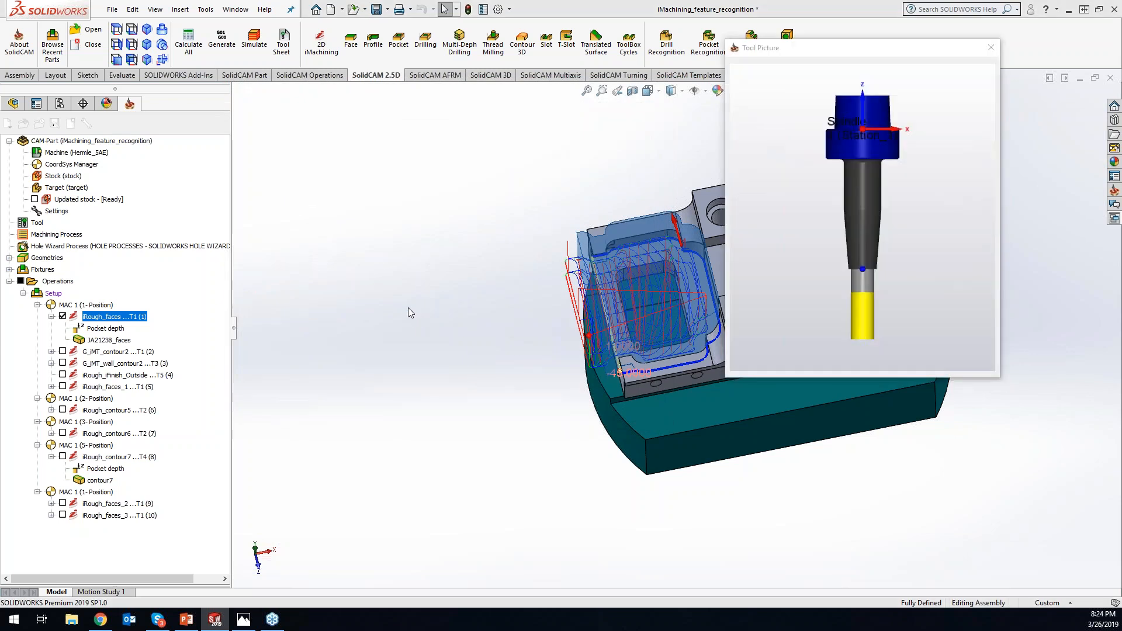
{"action": "right_click", "coordinate": [312, 113]}
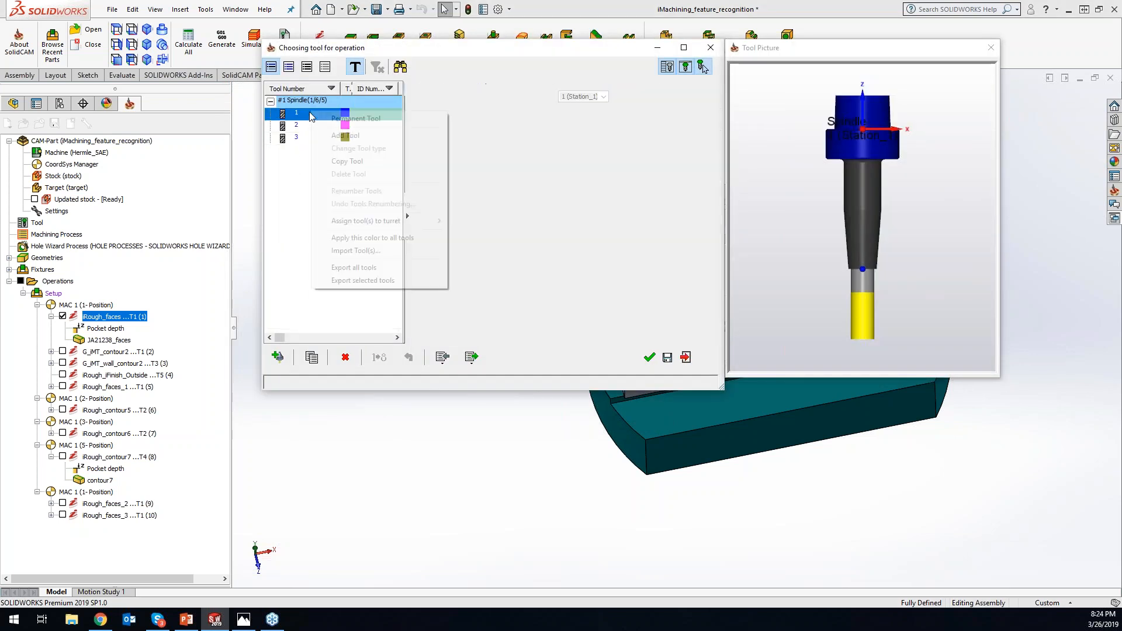
{"action": "left_click", "coordinate": [348, 162]}
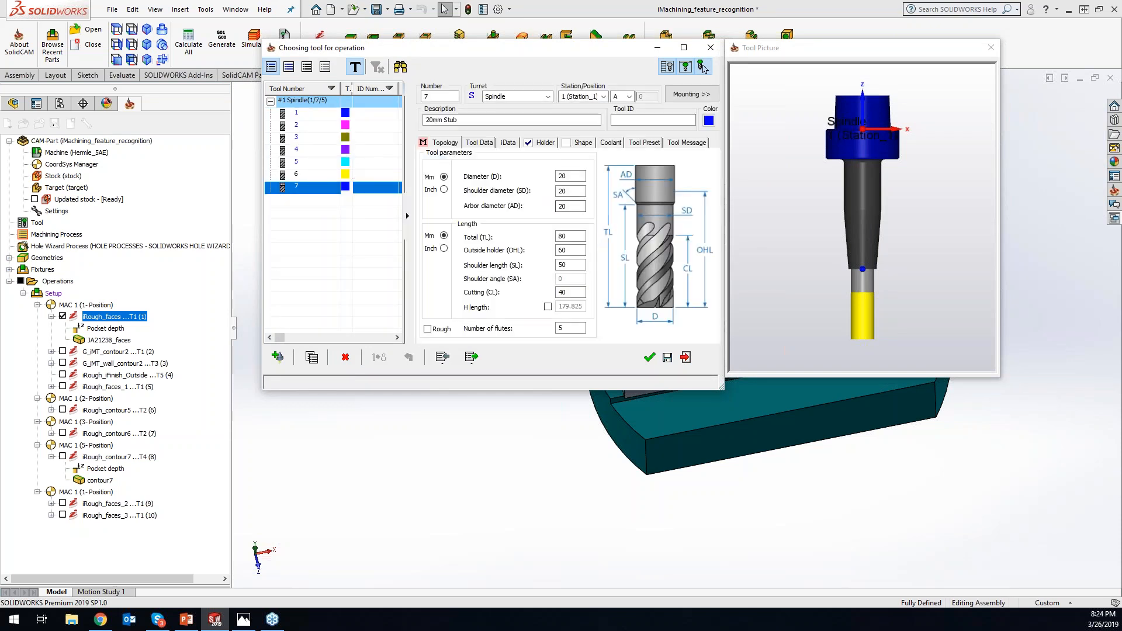
- Assign the global STL live holder Face Live - Doosan 2600SY to the copied 20 mm end mill
{"action": "left_click", "coordinate": [546, 143]}
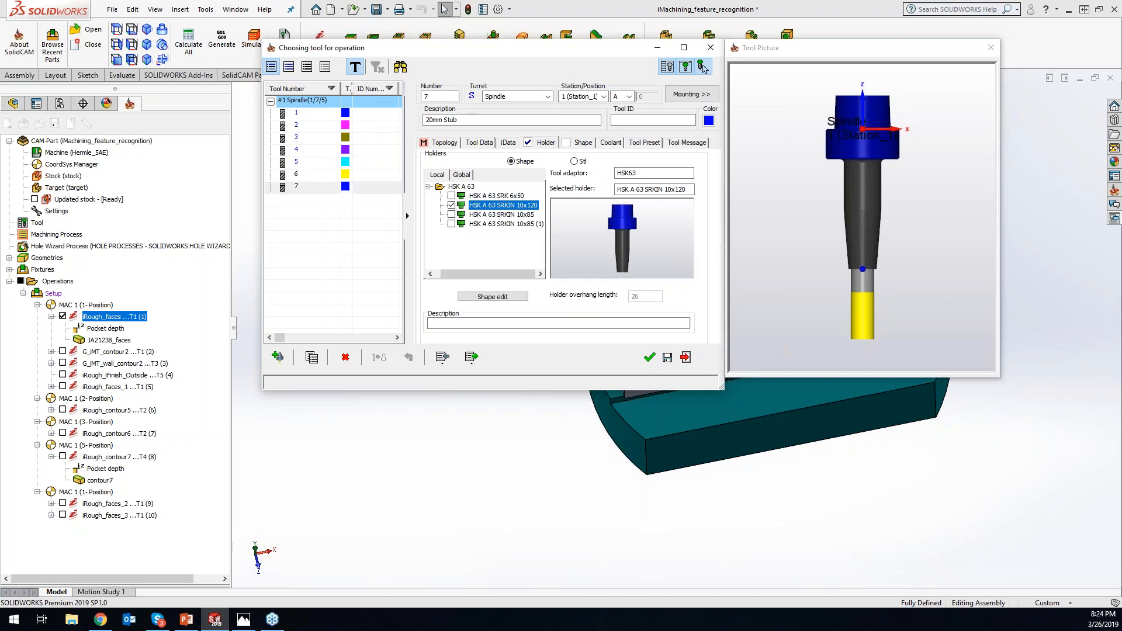
{"action": "left_click", "coordinate": [574, 161]}
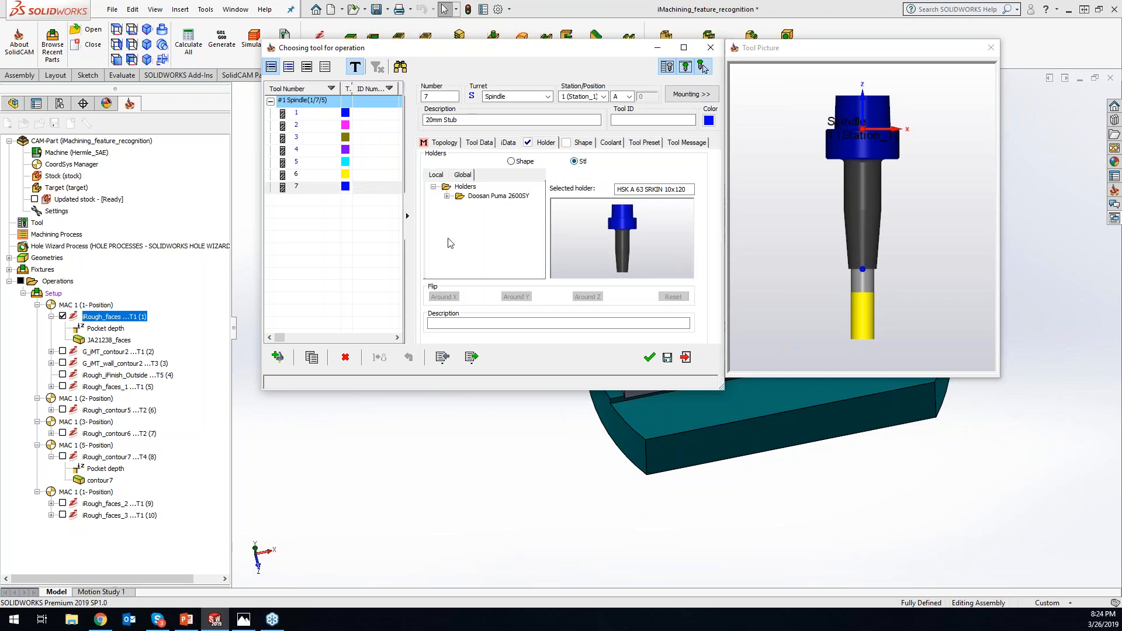
{"action": "left_click", "coordinate": [447, 197]}
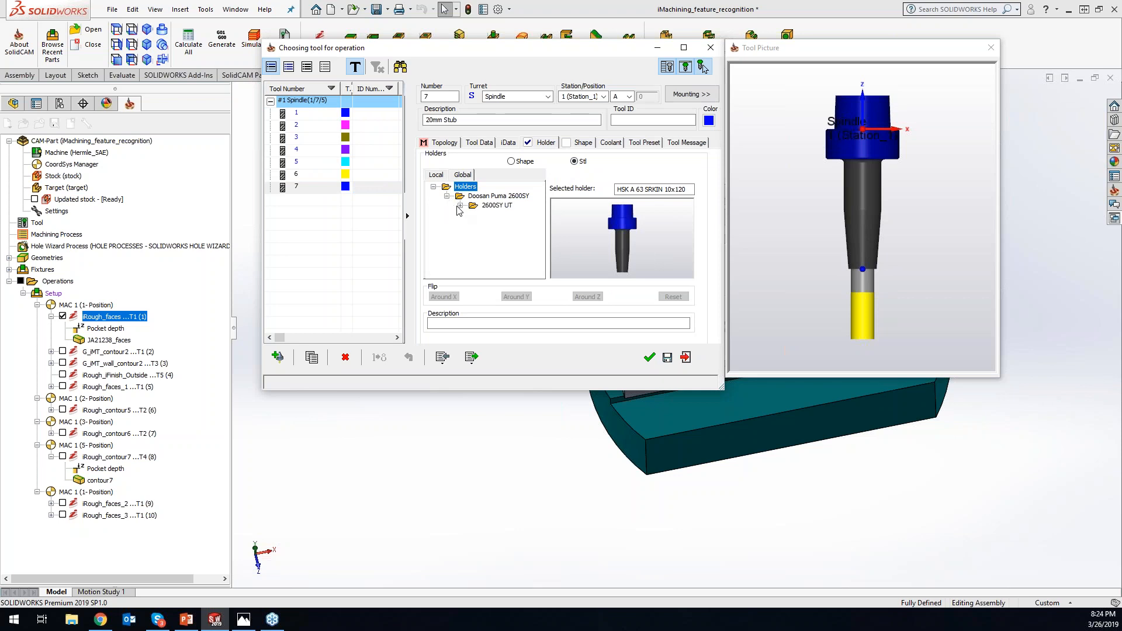
{"action": "left_click", "coordinate": [460, 206]}
{"action": "left_click", "coordinate": [473, 215]}
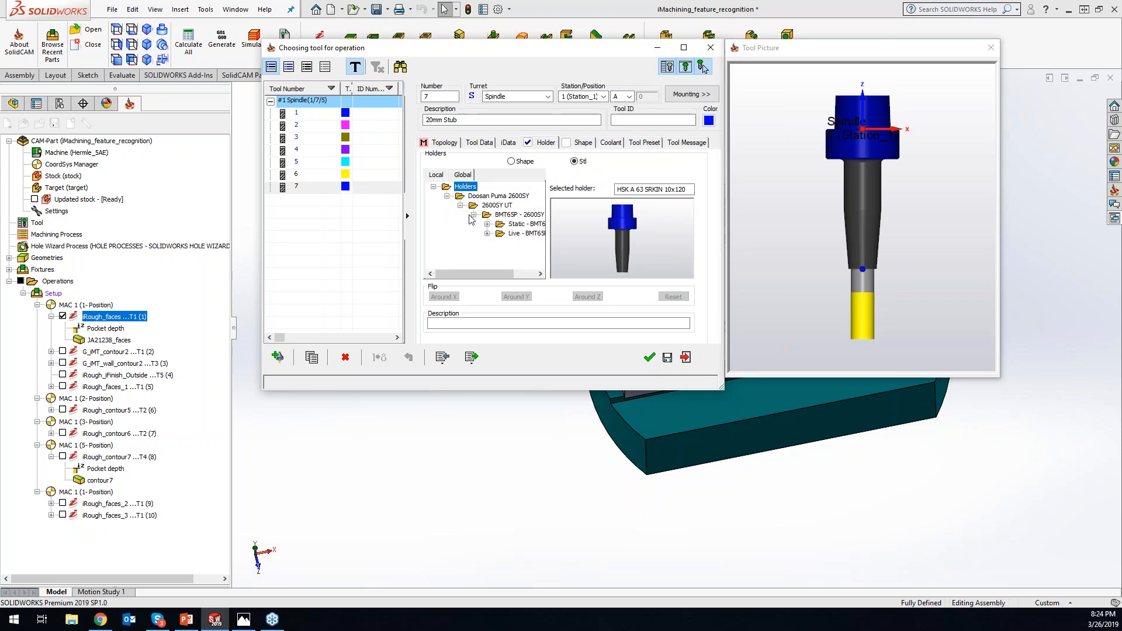
{"action": "left_click", "coordinate": [486, 233]}
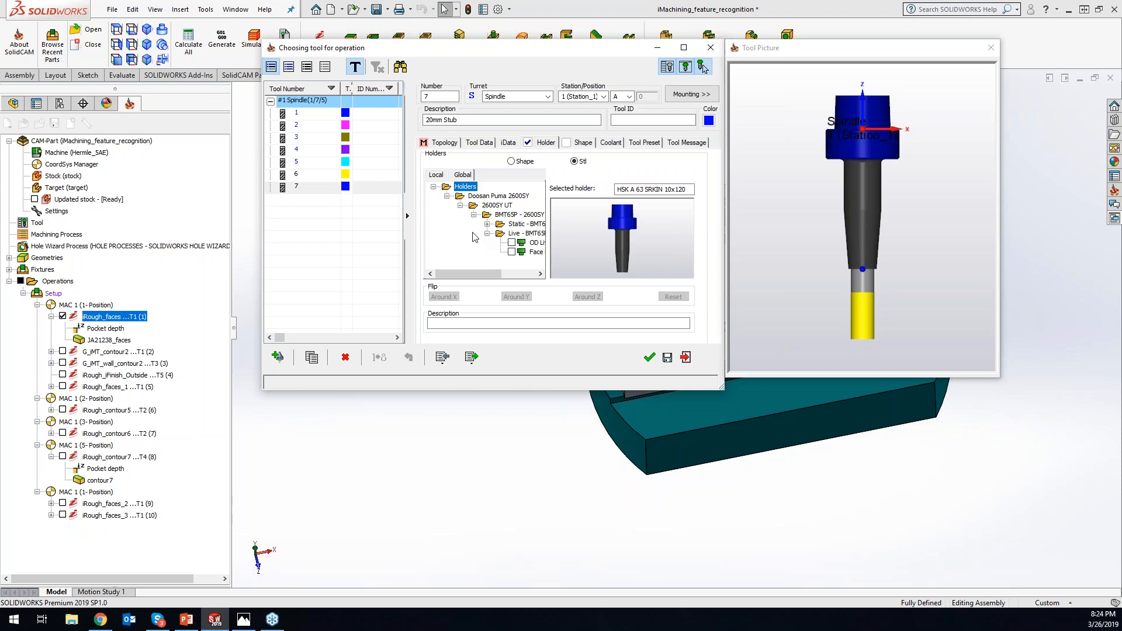
{"action": "left_click", "coordinate": [511, 252]}
{"action": "left_click", "coordinate": [837, 302]}
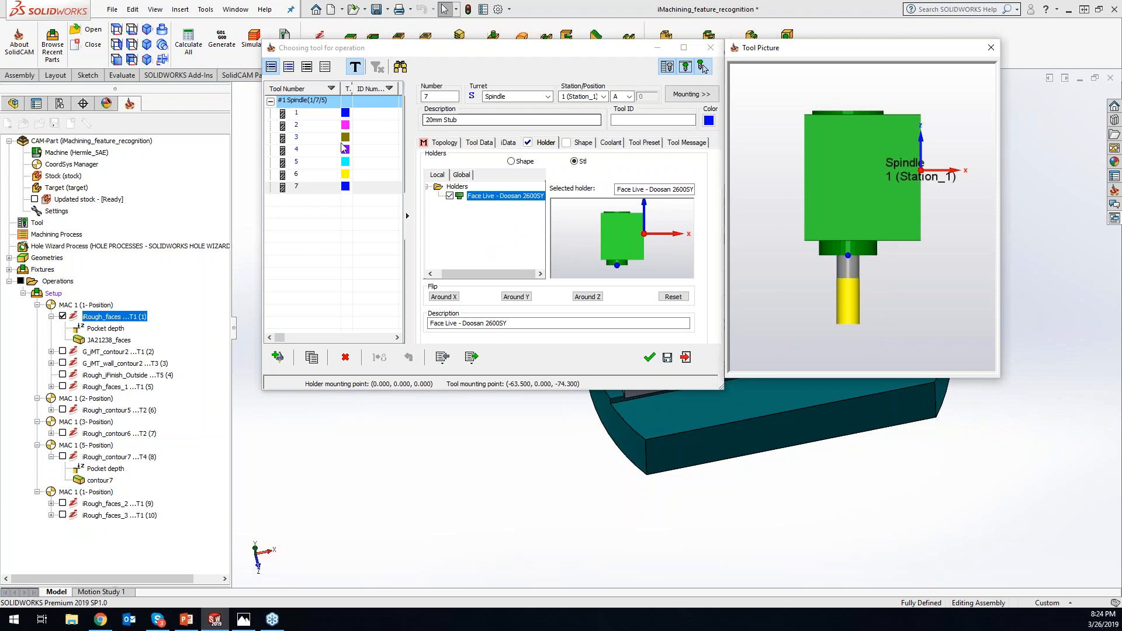
- Set the copied tool's outside holder, shoulder and cutting lengths to 30 mm each and accept it for the operation
{"action": "left_click", "coordinate": [454, 147]}
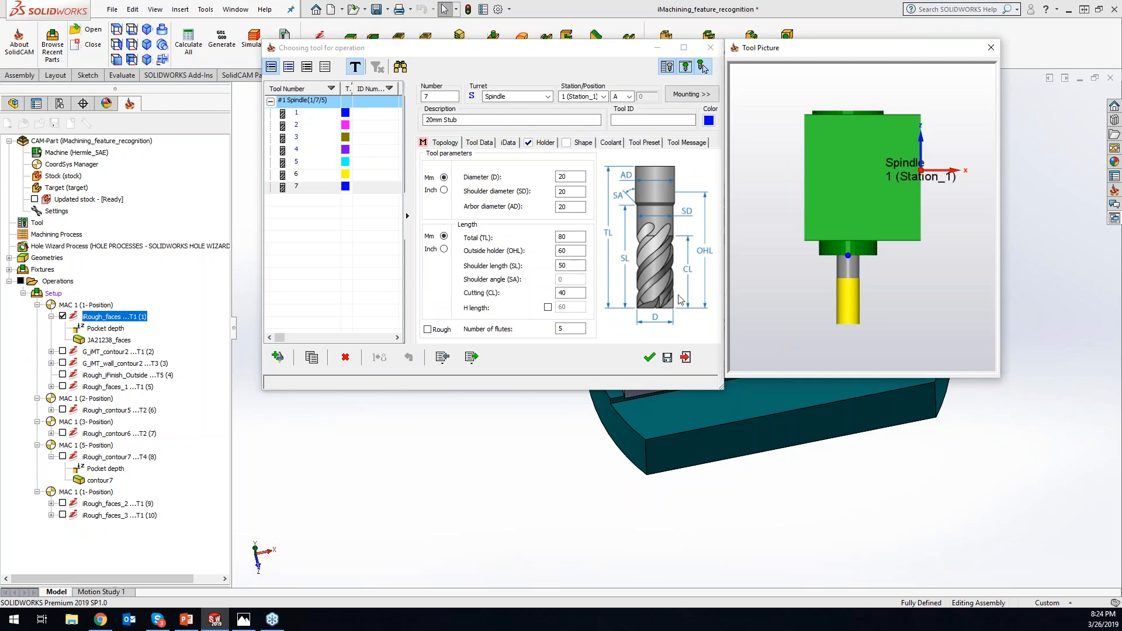
{"action": "left_click", "coordinate": [571, 250]}
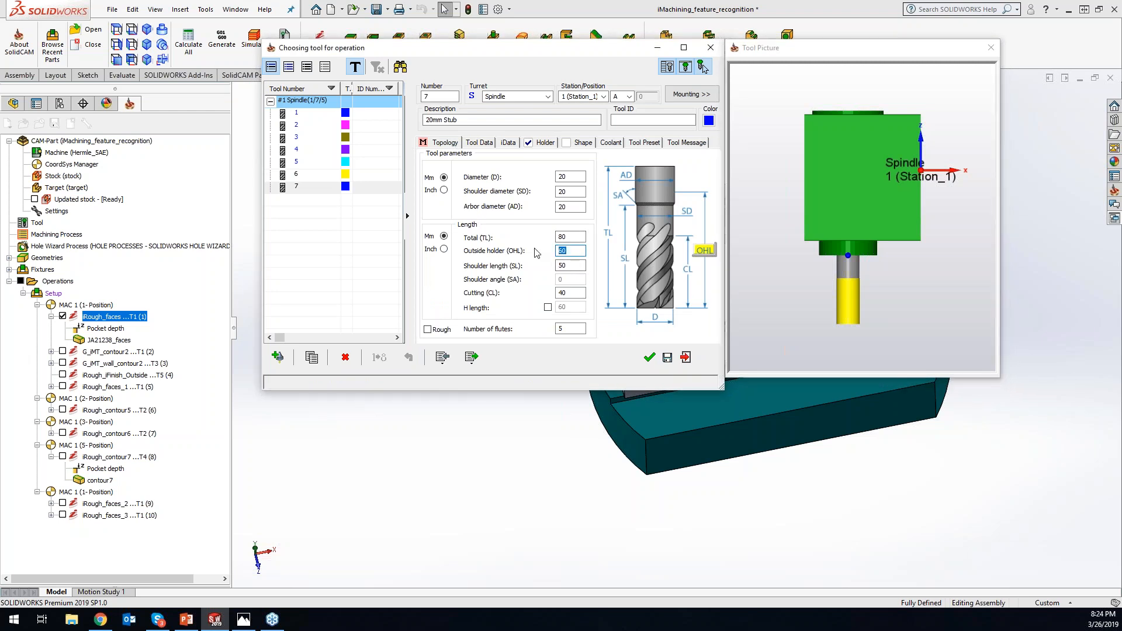
{"action": "type", "text": "30"}
{"action": "key", "text": "Tab"}
{"action": "type", "text": "30"}
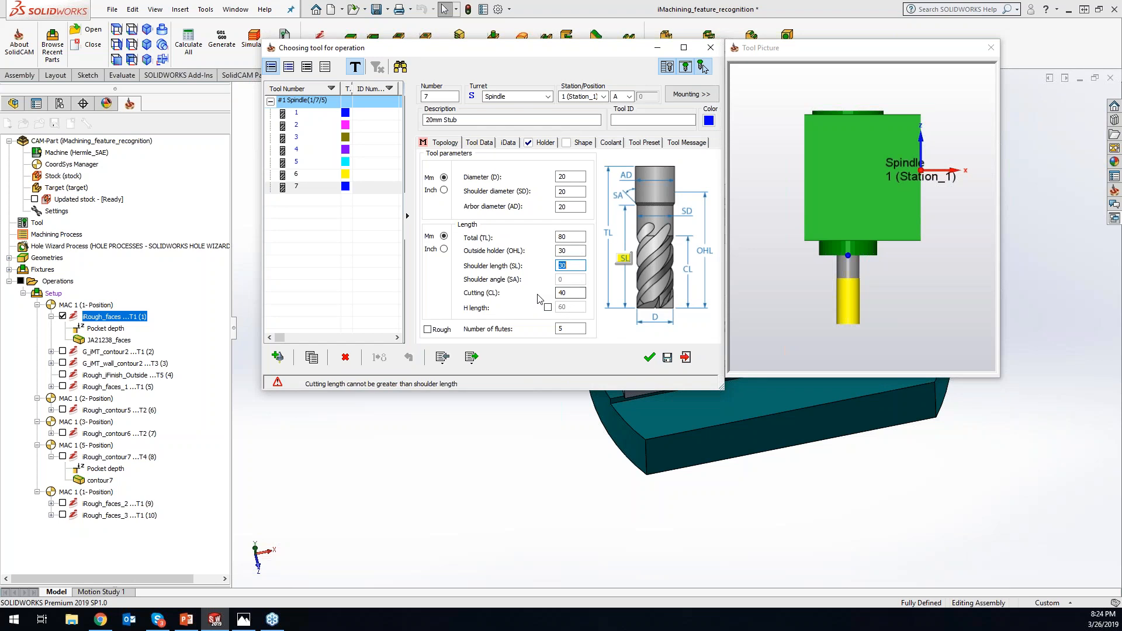
{"action": "double_click", "coordinate": [564, 293]}
{"action": "type", "text": "3"}
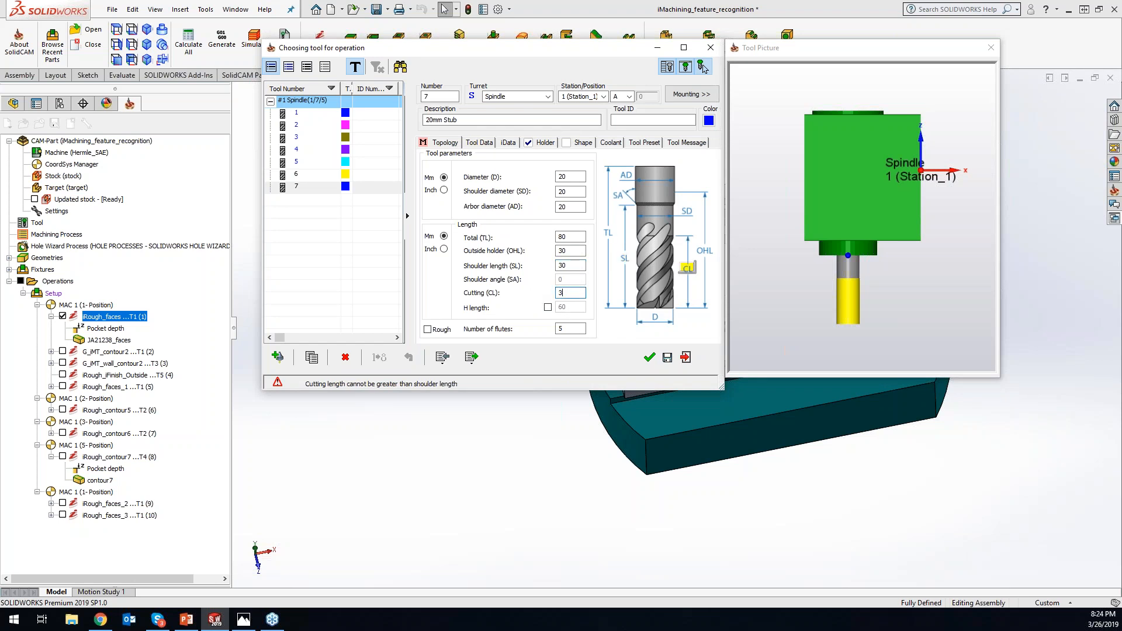
{"action": "key", "text": "Tab"}
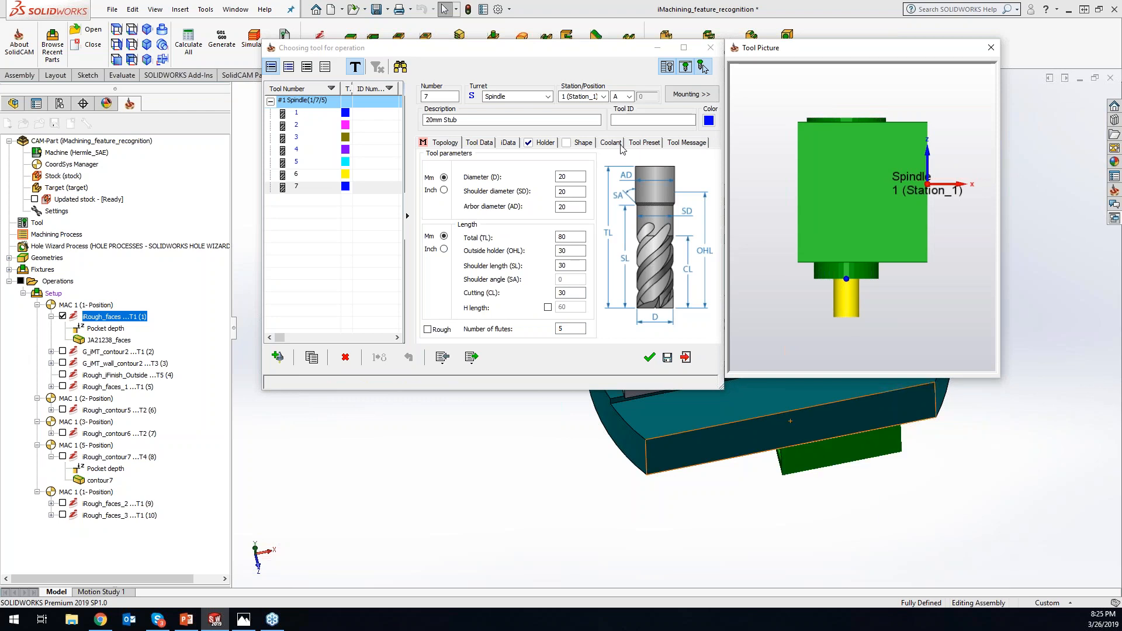
{"action": "left_click", "coordinate": [649, 359]}
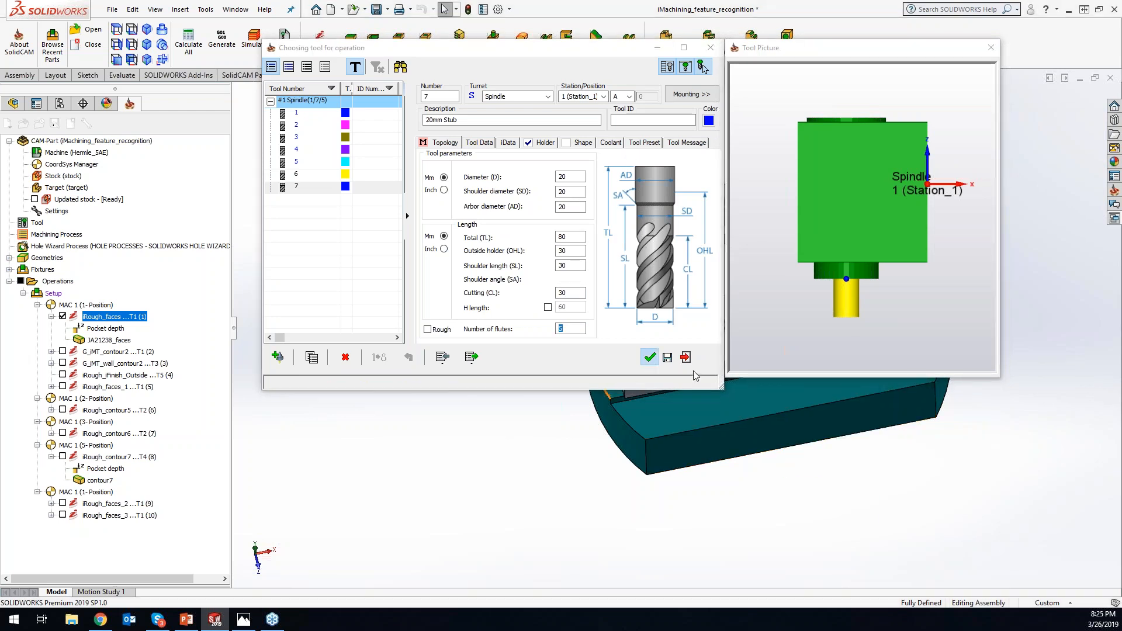
- Inspect the iRough_faces pocket and toolpath from the side, then hide the toolpath
{"action": "scroll", "coordinate": [668, 330], "scroll_direction": "up", "scroll_amount": 6}
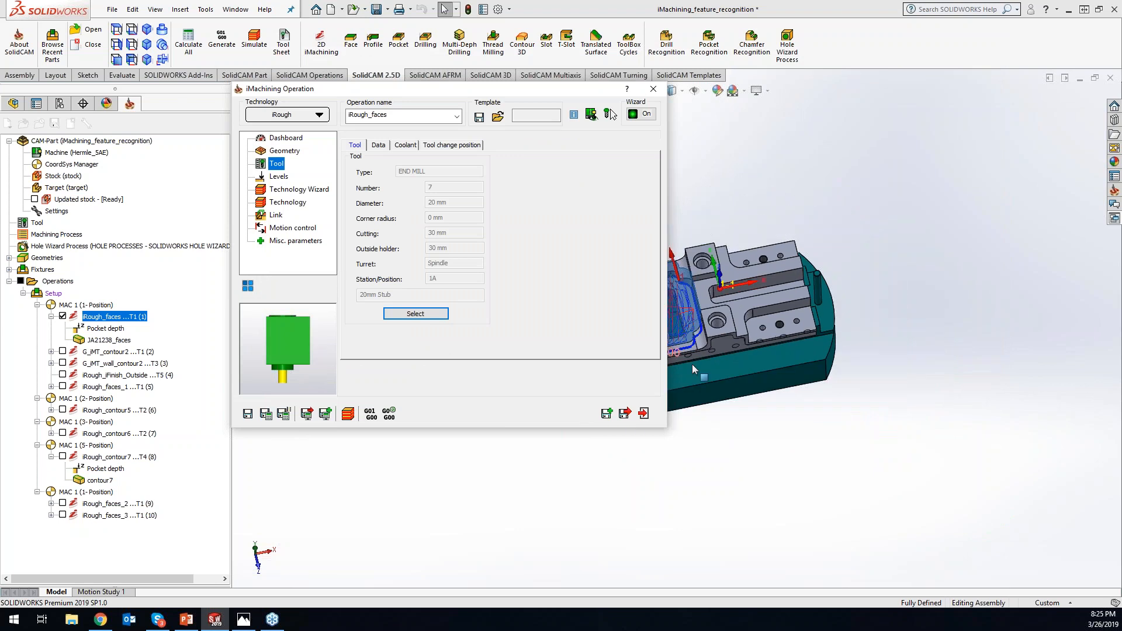
{"action": "left_click", "coordinate": [898, 473]}
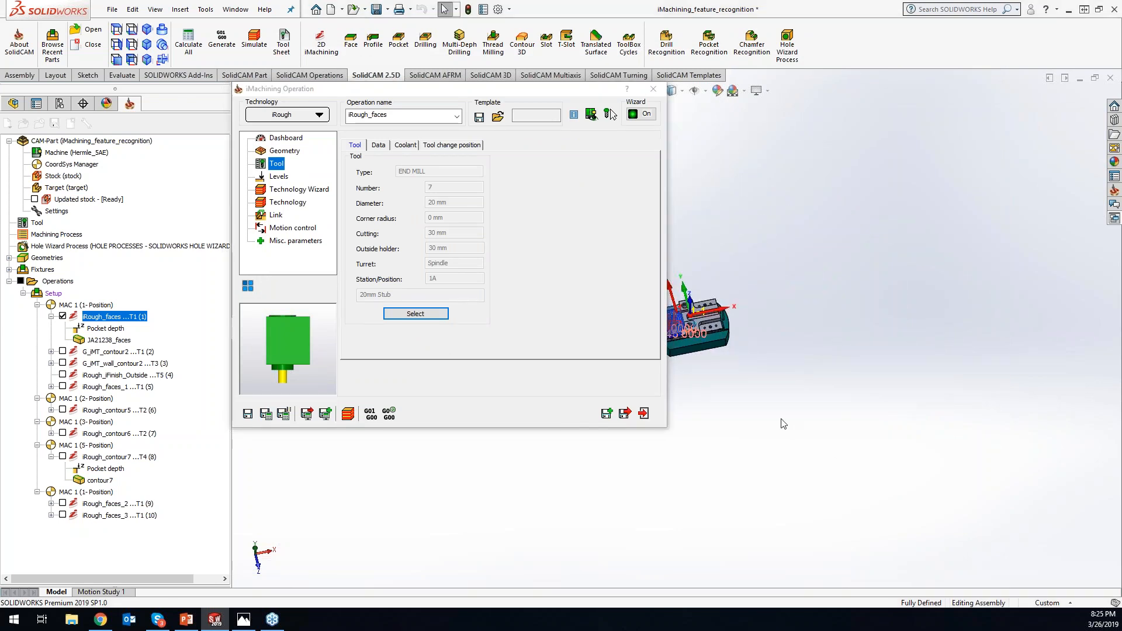
{"action": "scroll", "coordinate": [783, 420], "scroll_direction": "down", "scroll_amount": 8}
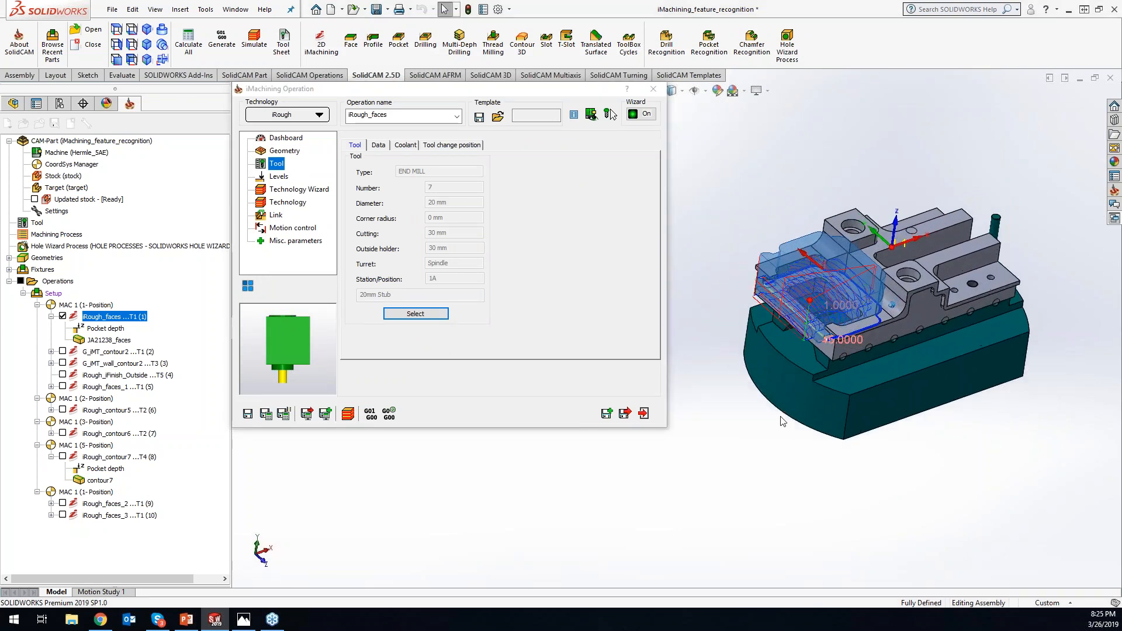
{"action": "middle_click_drag", "start_coordinate": [776, 415], "coordinate": [776, 405]}
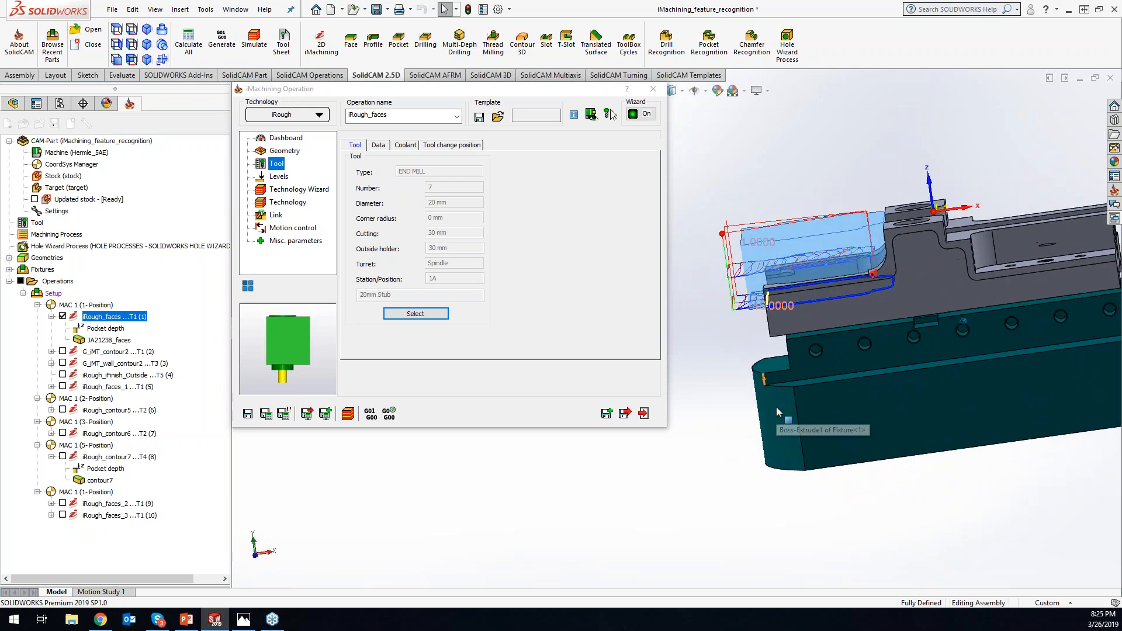
{"action": "scroll", "coordinate": [779, 300], "scroll_direction": "down", "scroll_amount": 1}
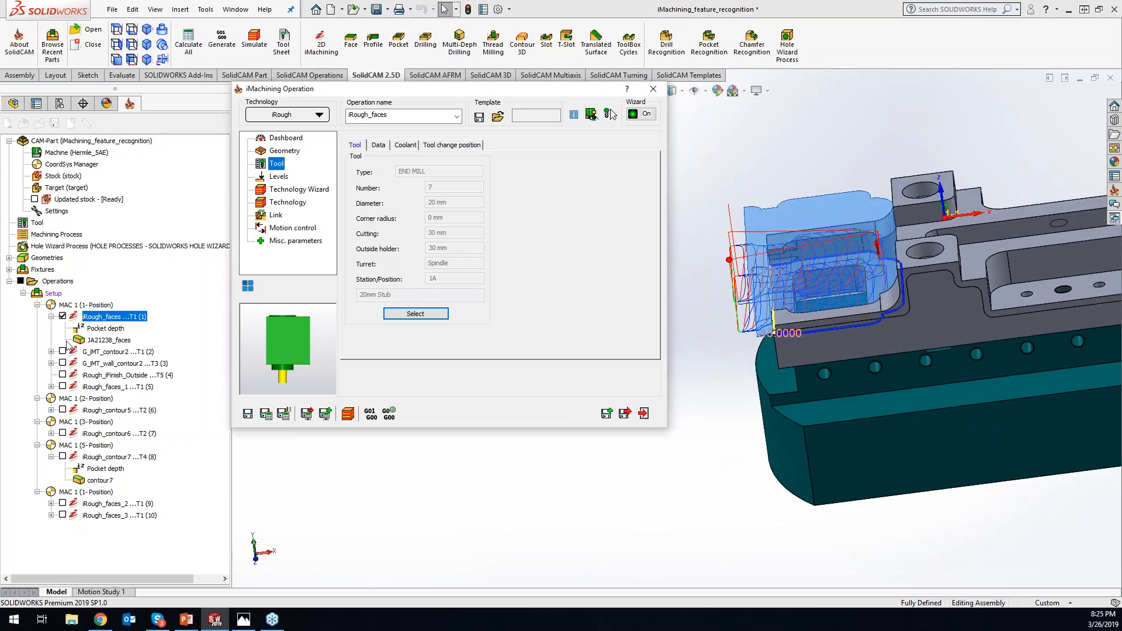
{"action": "left_click", "coordinate": [63, 316]}
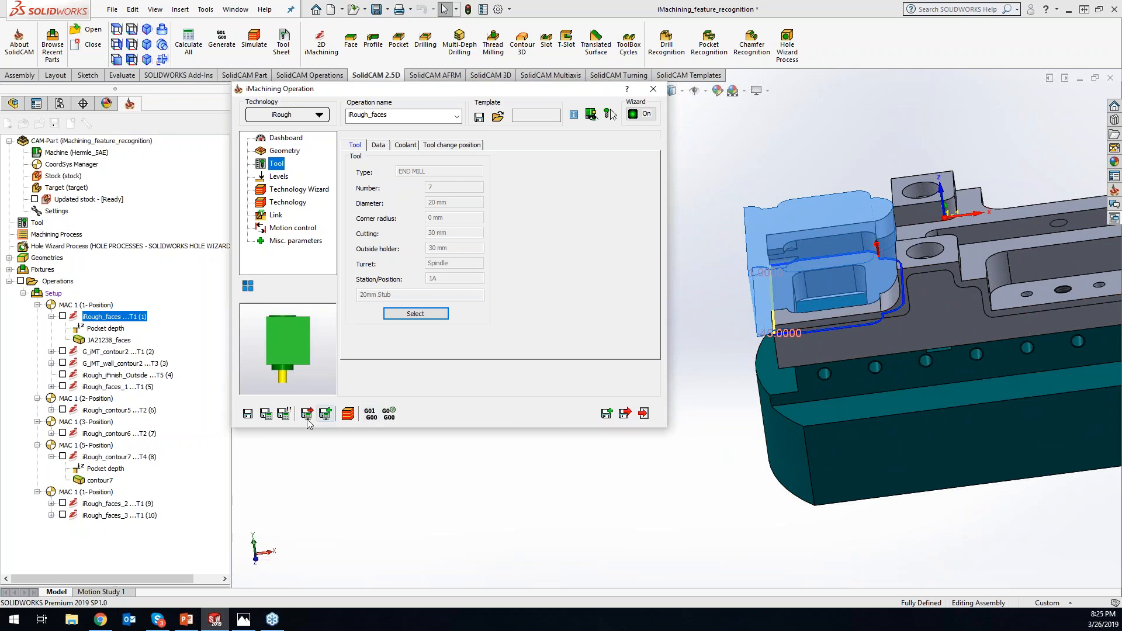
- Simulate iRough_faces in SolidVerify, stepping through the first moves before playing the rest
{"action": "left_click", "coordinate": [348, 413]}
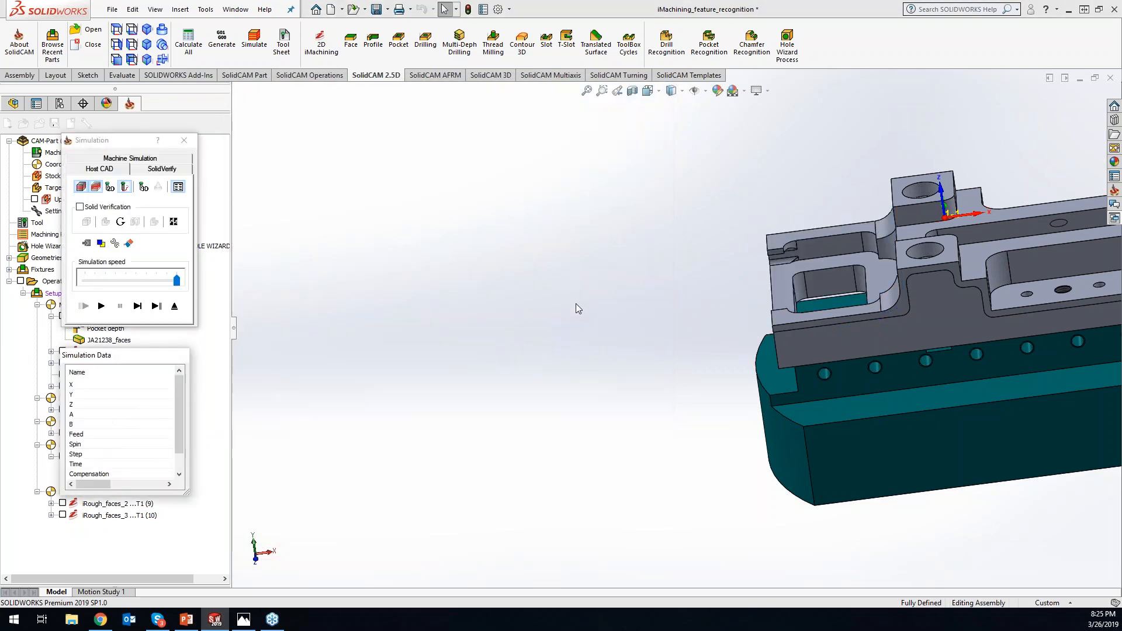
{"action": "left_click", "coordinate": [174, 169]}
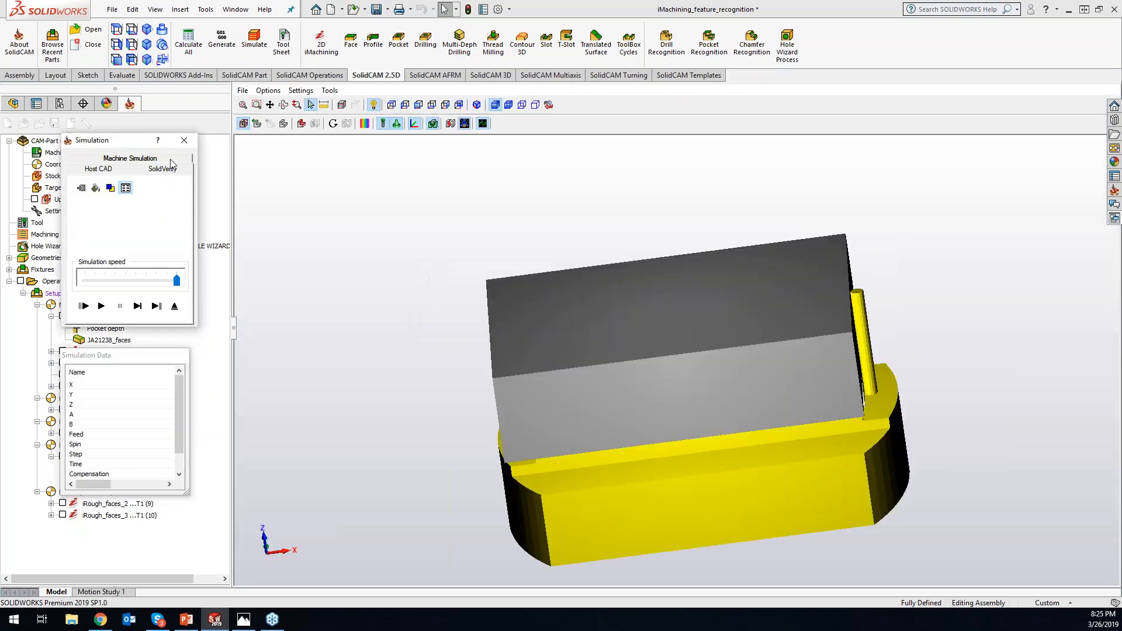
{"action": "left_click", "coordinate": [140, 308]}
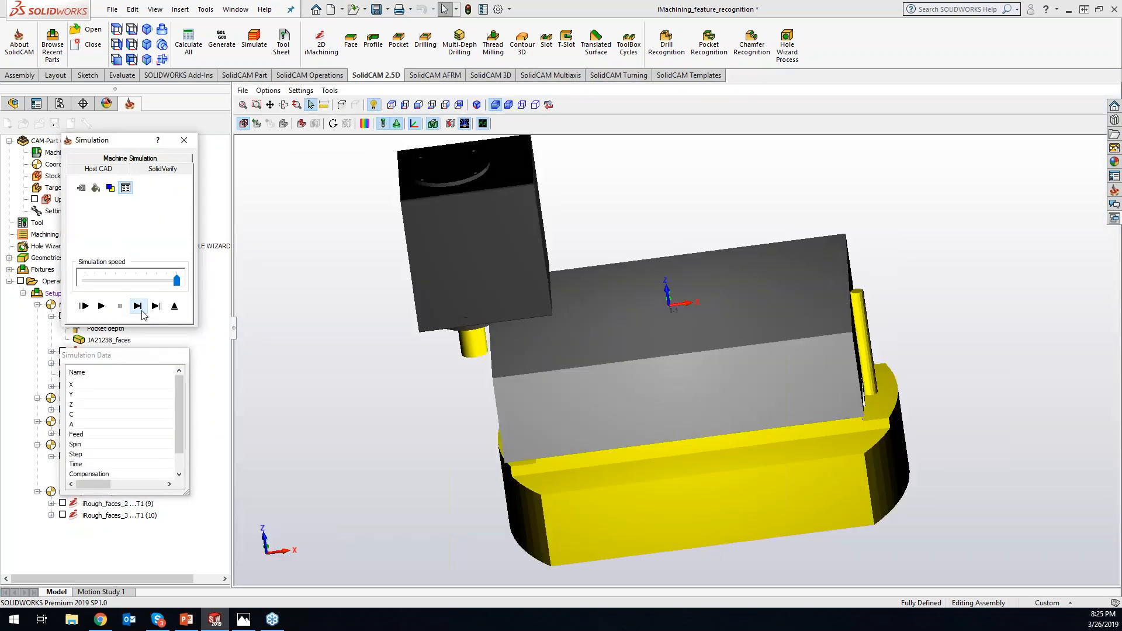
{"action": "middle_click_drag", "start_coordinate": [280, 292], "coordinate": [321, 267]}
{"action": "left_click", "coordinate": [137, 306]}
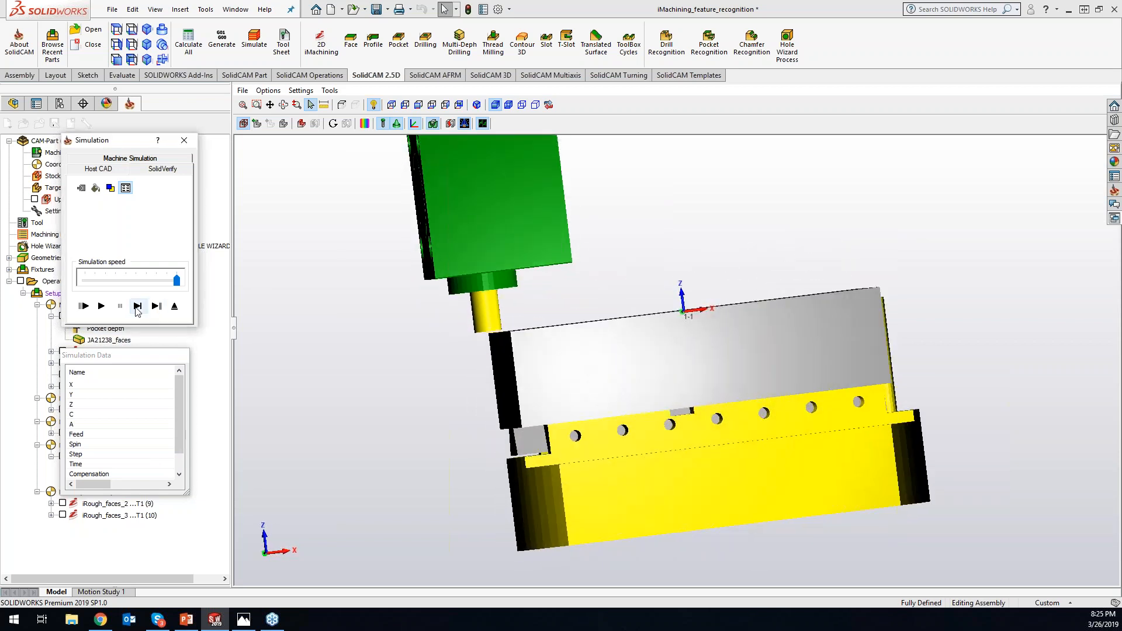
{"action": "left_click", "coordinate": [138, 306]}
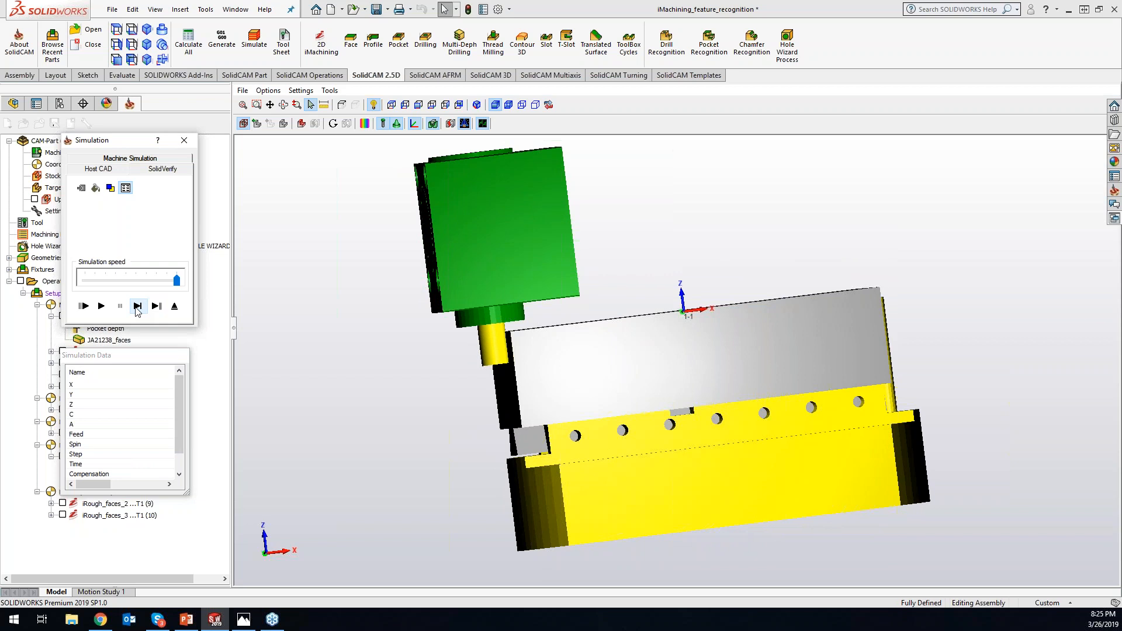
{"action": "left_click", "coordinate": [101, 306]}
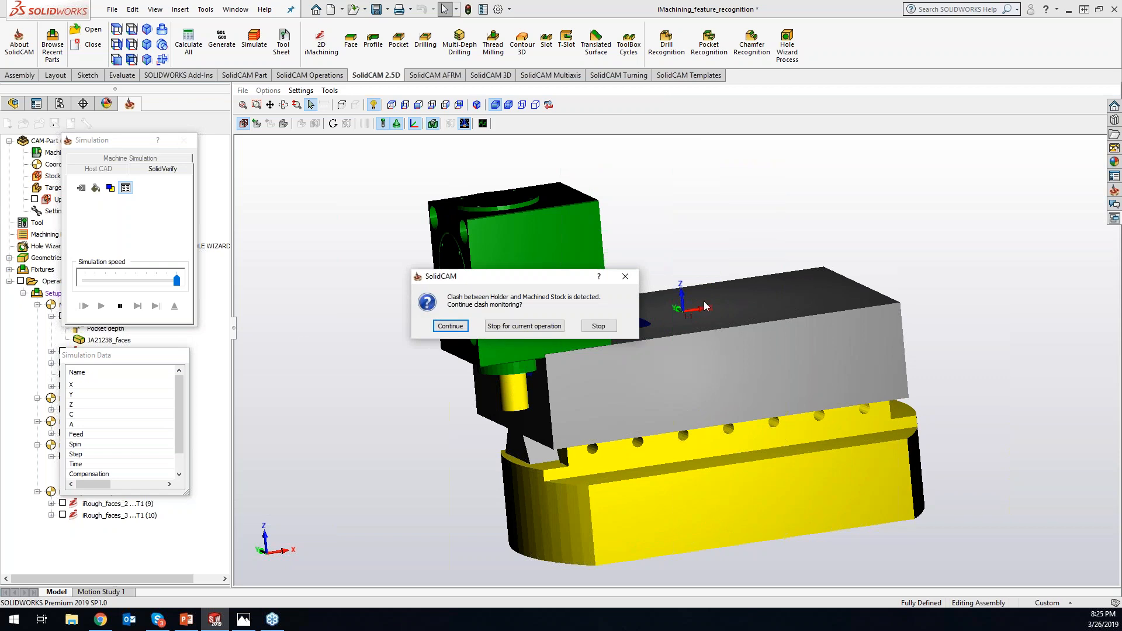
- Stop clash monitoring for the current operation and exit the simulation
{"action": "left_click_drag", "start_coordinate": [558, 283], "coordinate": [377, 147]}
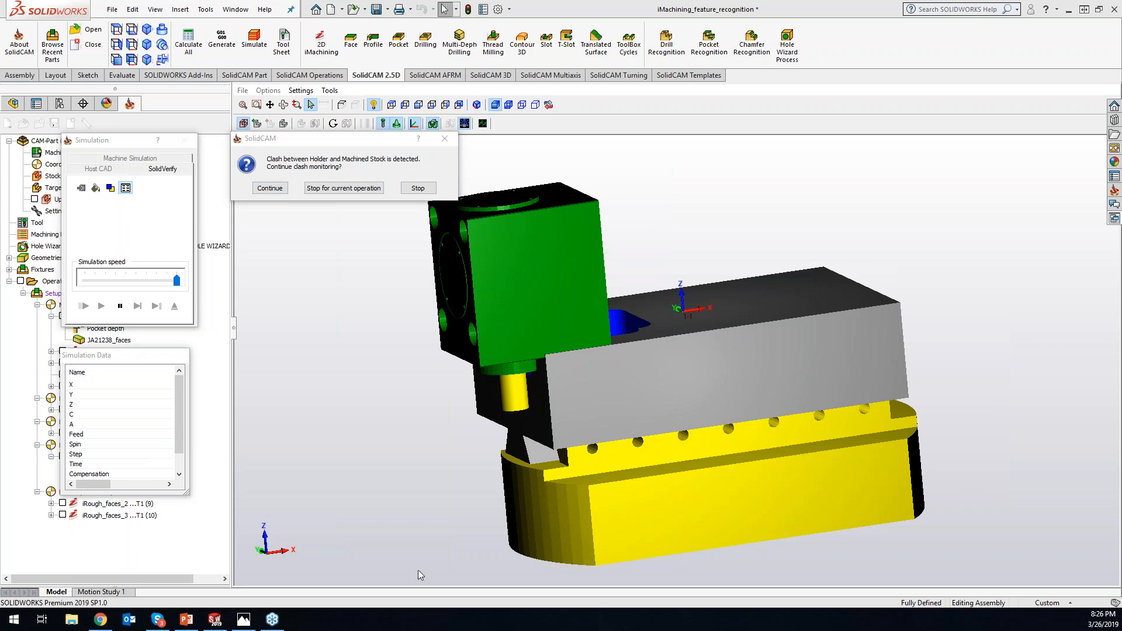
{"action": "left_click", "coordinate": [327, 188]}
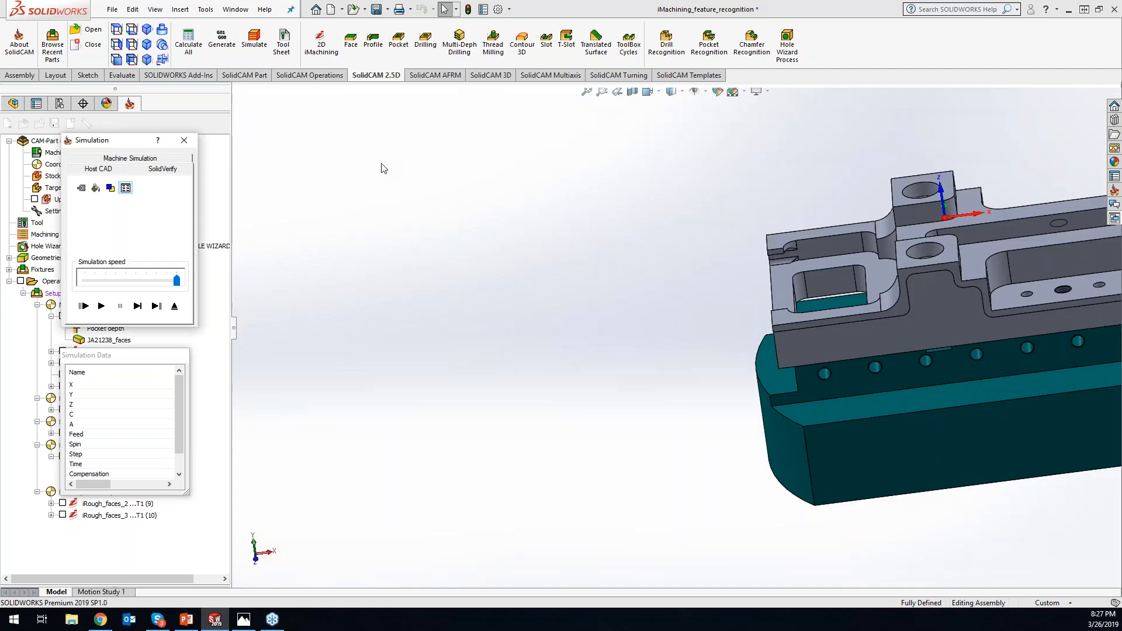
{"action": "left_click", "coordinate": [184, 141]}
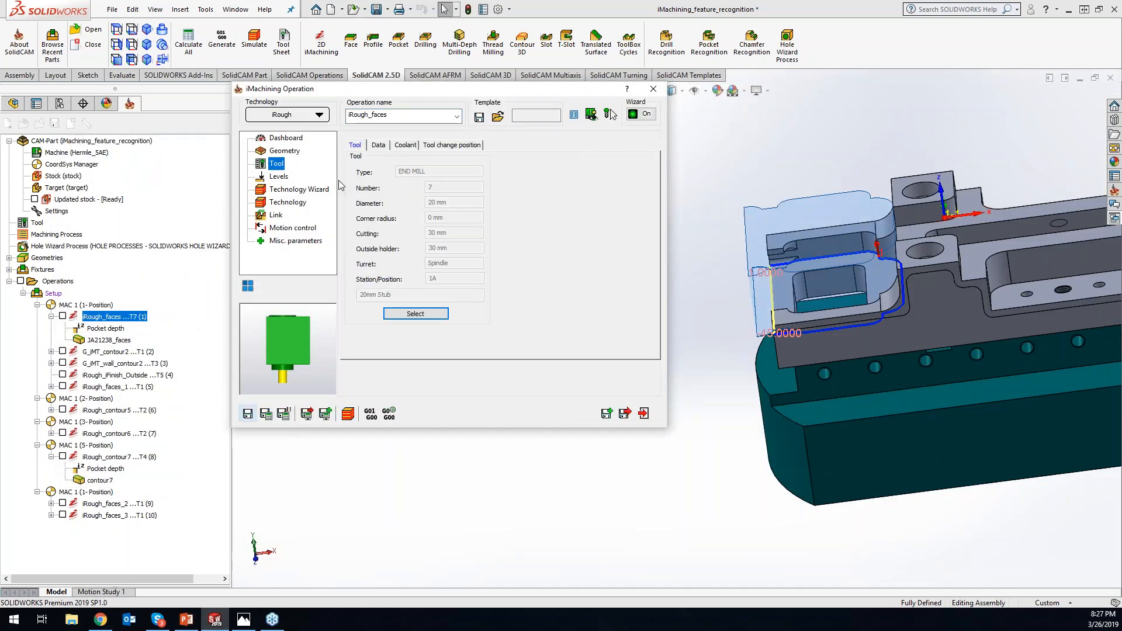
- Review the operation's geometry settings, including the feature recognition mode and the open edges offset
{"action": "left_click", "coordinate": [286, 151]}
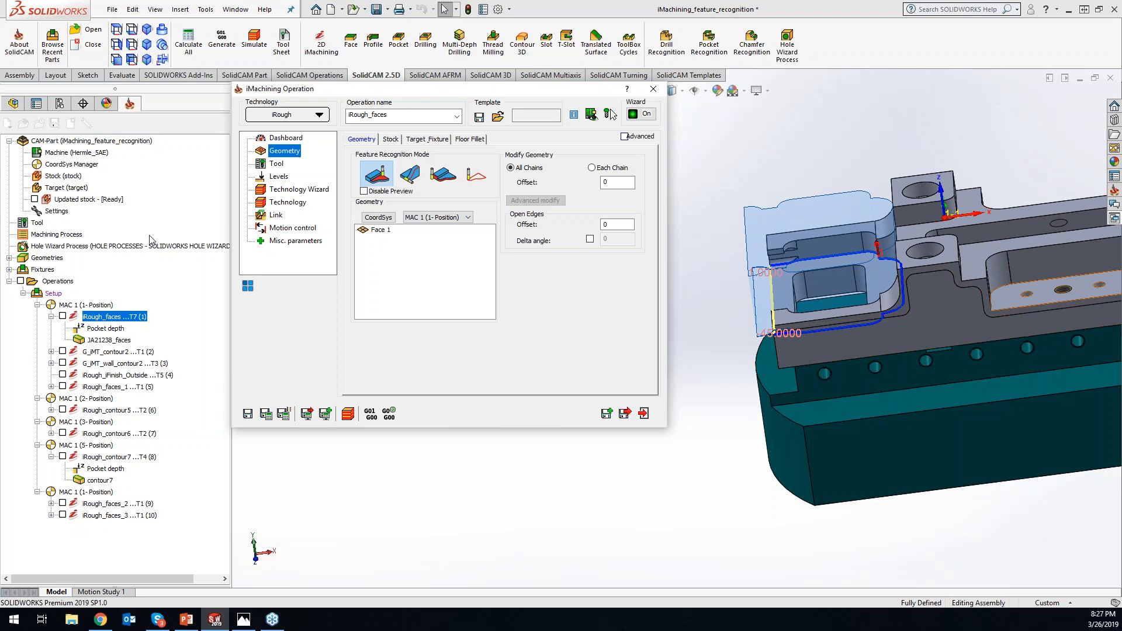
{"action": "left_click", "coordinate": [80, 190]}
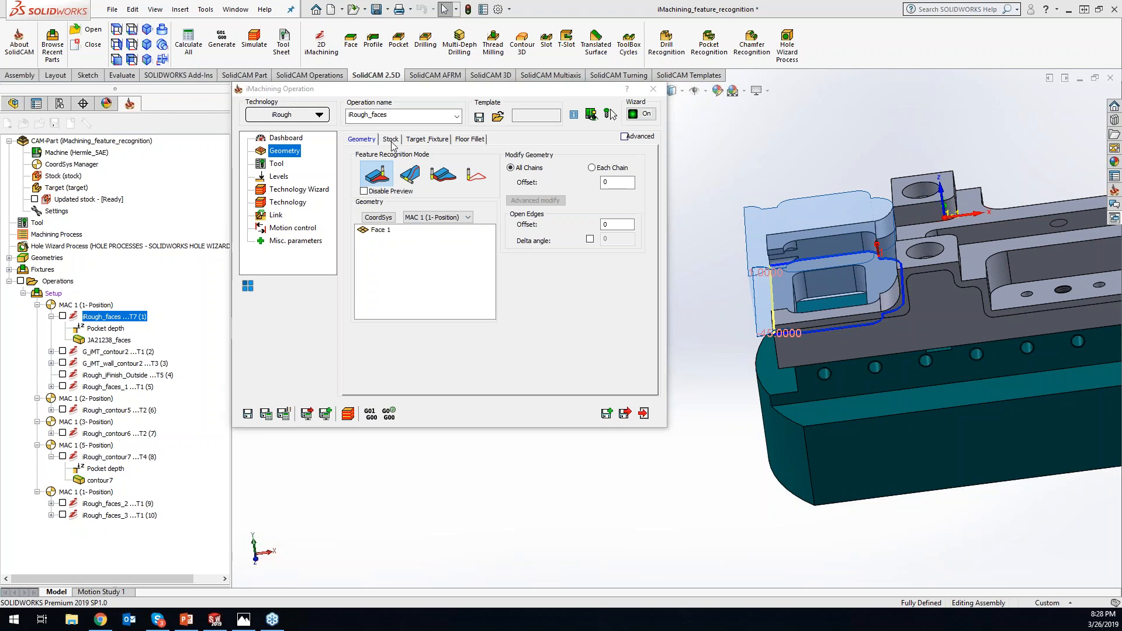
{"action": "left_click", "coordinate": [618, 224]}
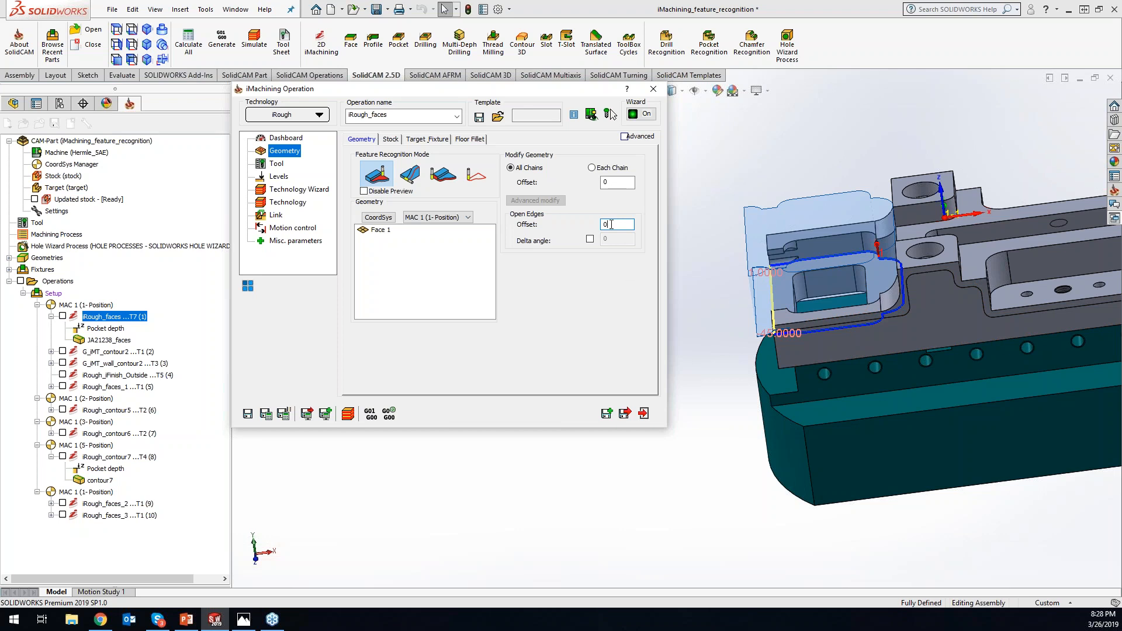
- Turn off Cut only the Rest material in the stock definition and start exiting the operation
{"action": "left_click", "coordinate": [390, 139]}
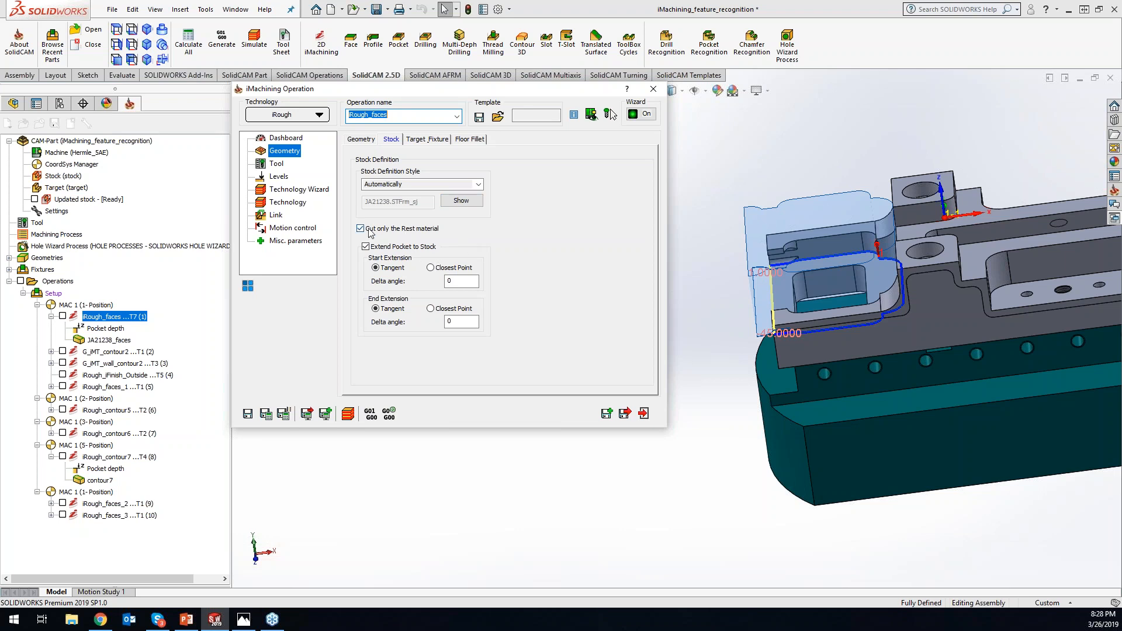
{"action": "left_click", "coordinate": [838, 304]}
{"action": "left_click", "coordinate": [423, 232]}
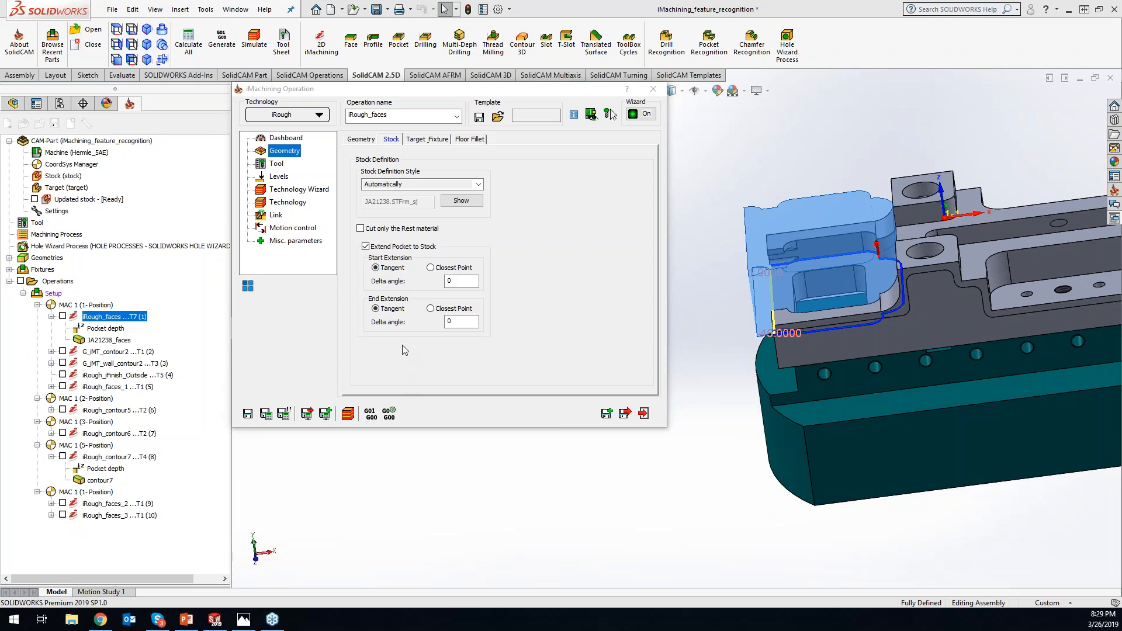
{"action": "left_click", "coordinate": [653, 89]}
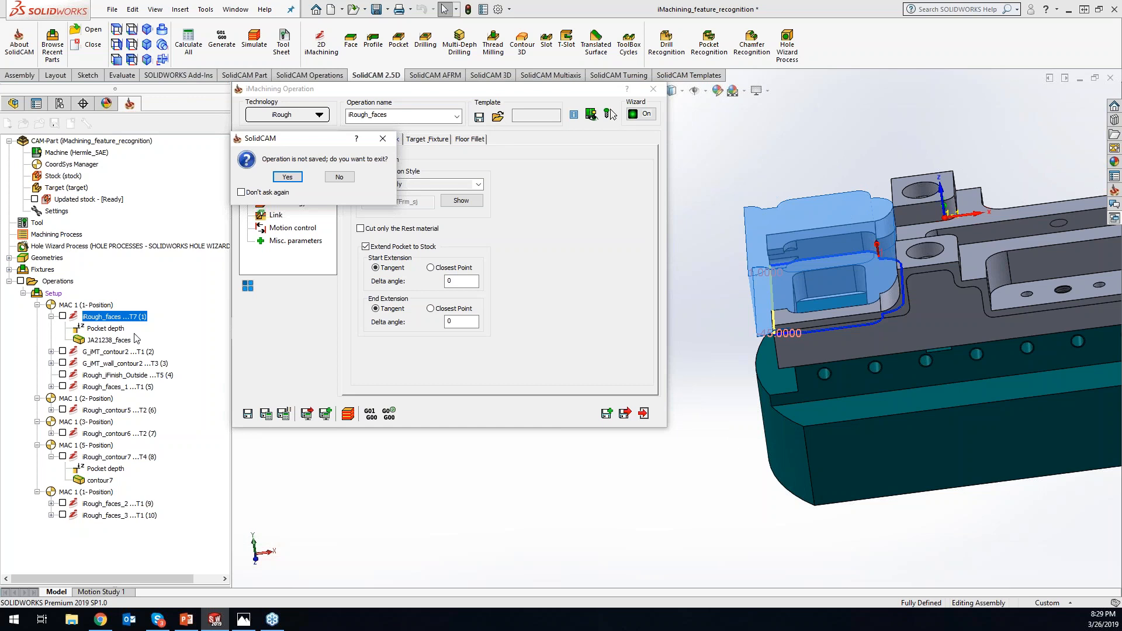
{"action": "left_click", "coordinate": [54, 294]}
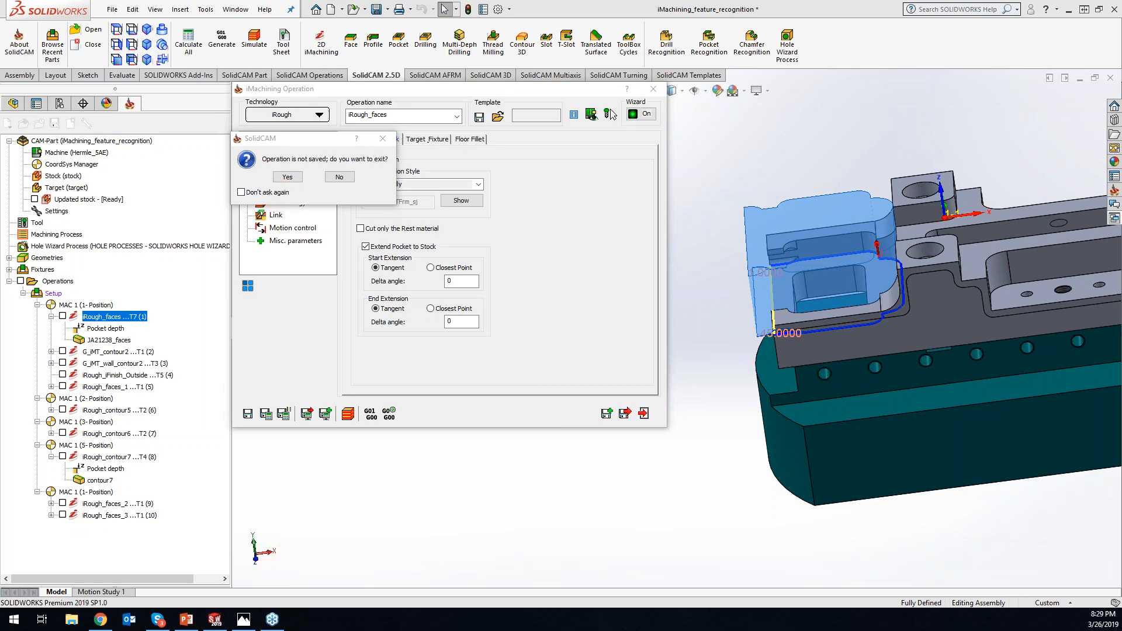